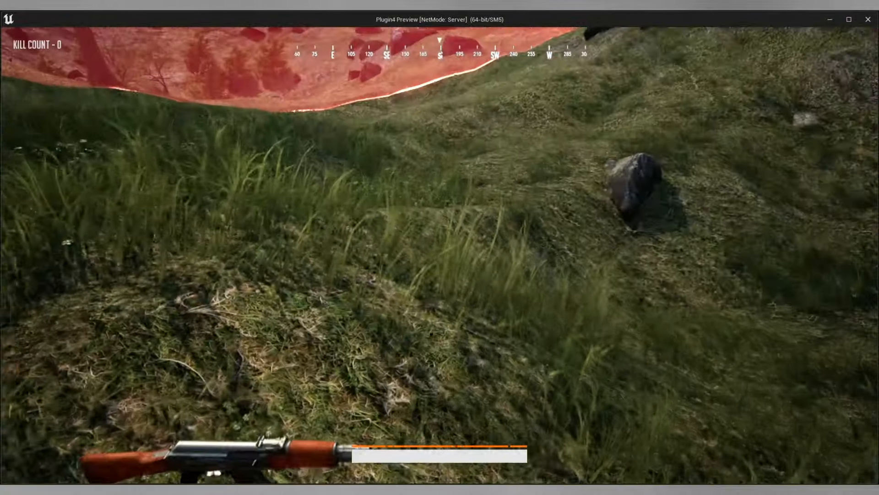
Pick up a nearby item through the game inventory and test-fire the AK47
key(Tab)
right_click(167, 153)
key(Tab)
click(440, 255)
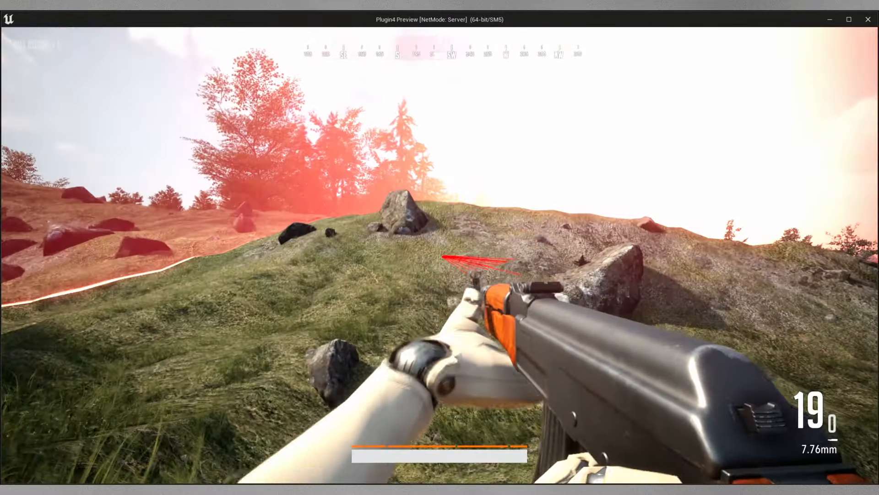
right_click(440, 255)
click(440, 255)
right_click(440, 255)
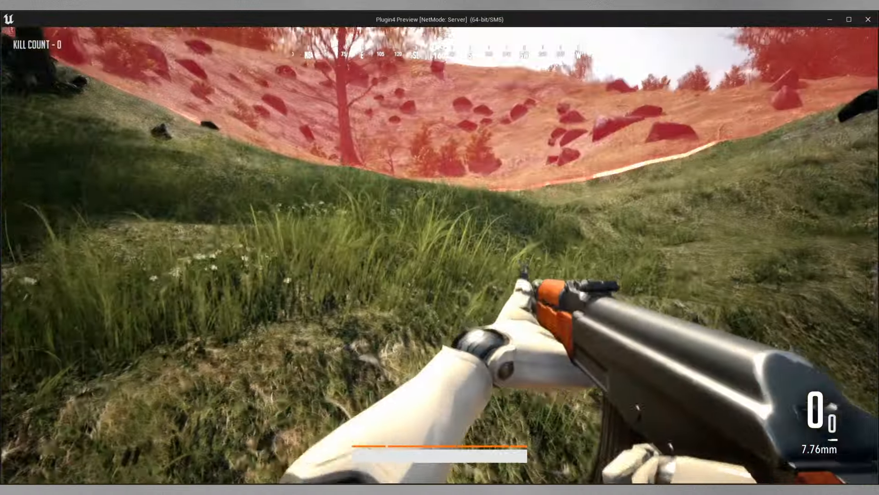
Pick up the Pan from the ground and attach the RedDot sight to the AK47
key(Tab)
right_click(134, 99)
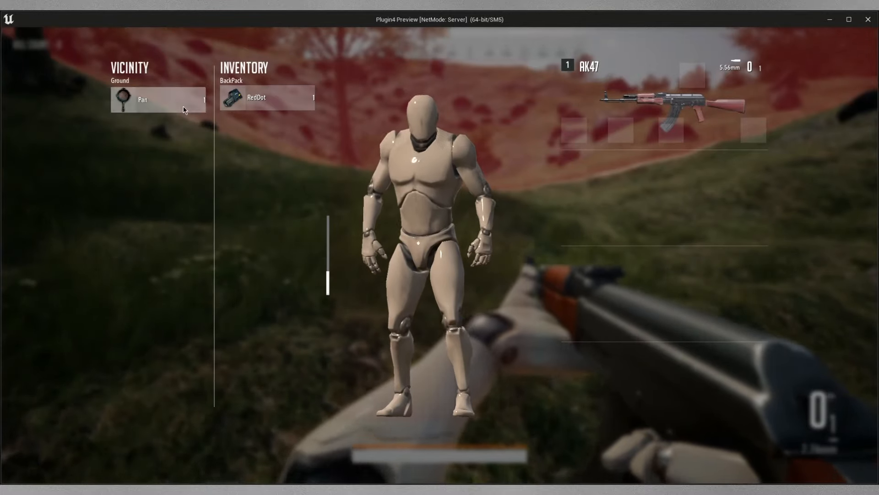
key(Tab)
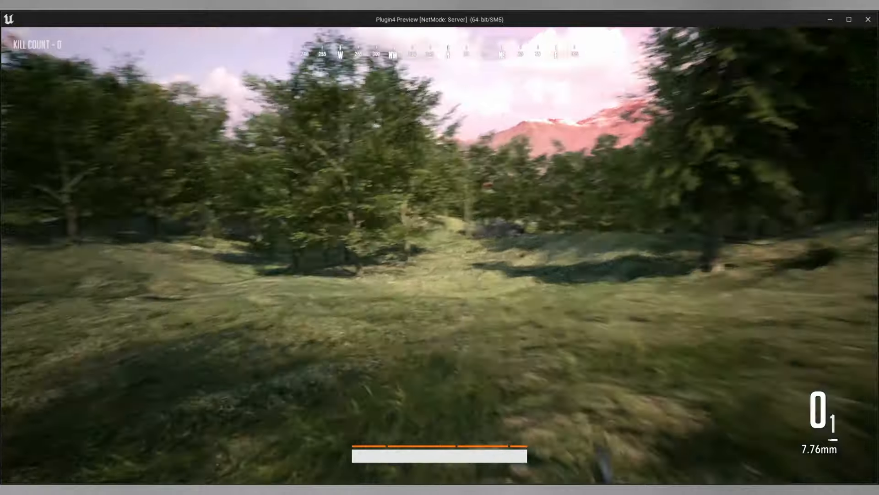
key(Tab)
drag(678, 83, 682, 80)
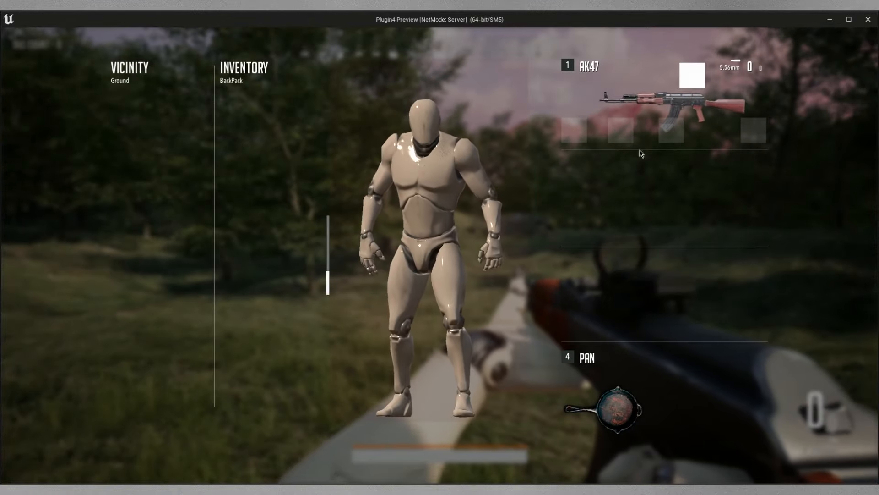
key(Tab)
Playtest aiming through the RedDot sight and moving across the terrain with the AK47 and the scoped sniper rifle
right_click(440, 247)
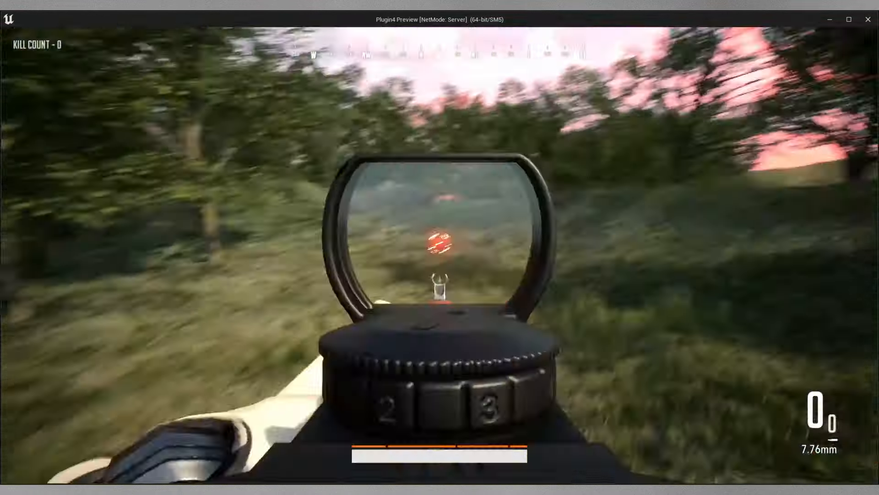
right_click(440, 247)
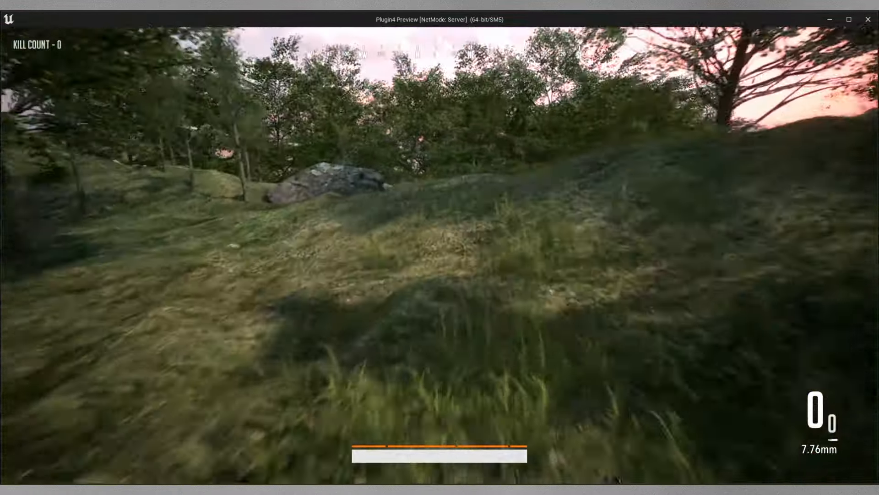
key(w)
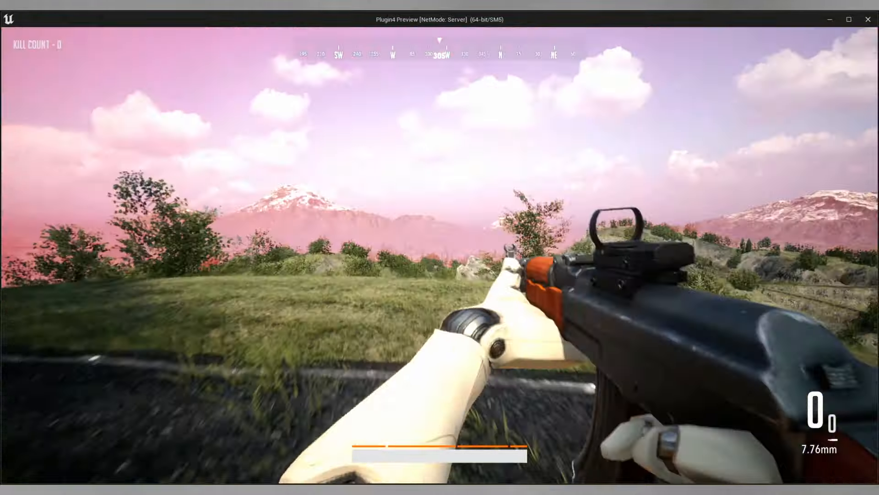
right_click(439, 248)
right_click(440, 247)
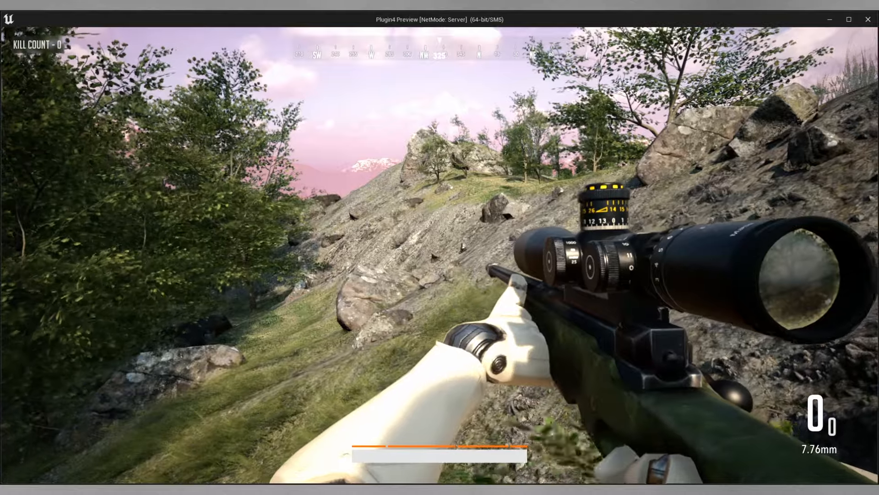
key(w)
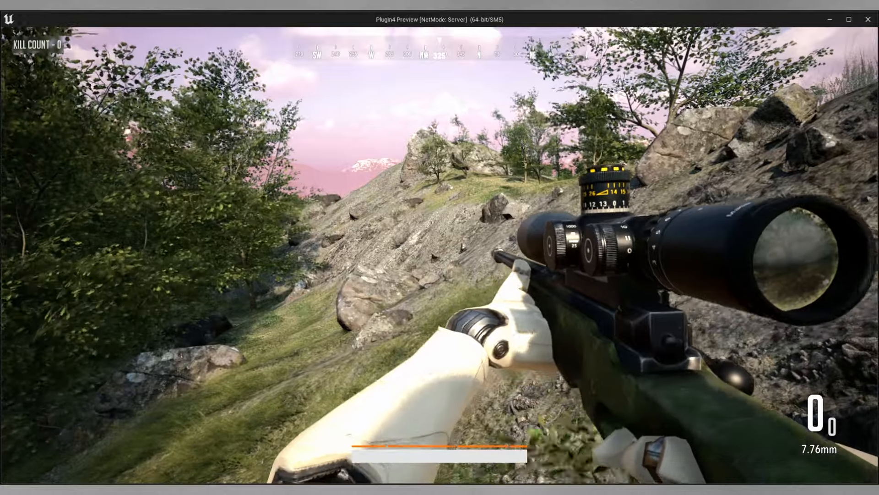
key(w)
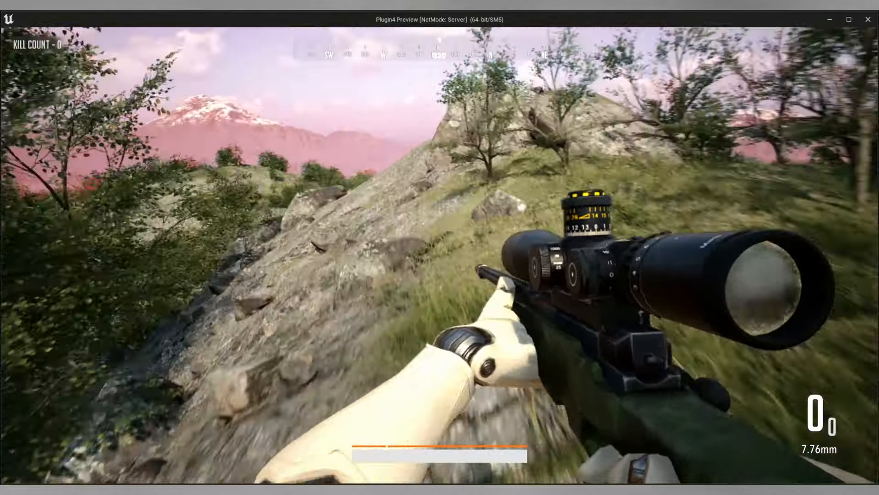
key(w)
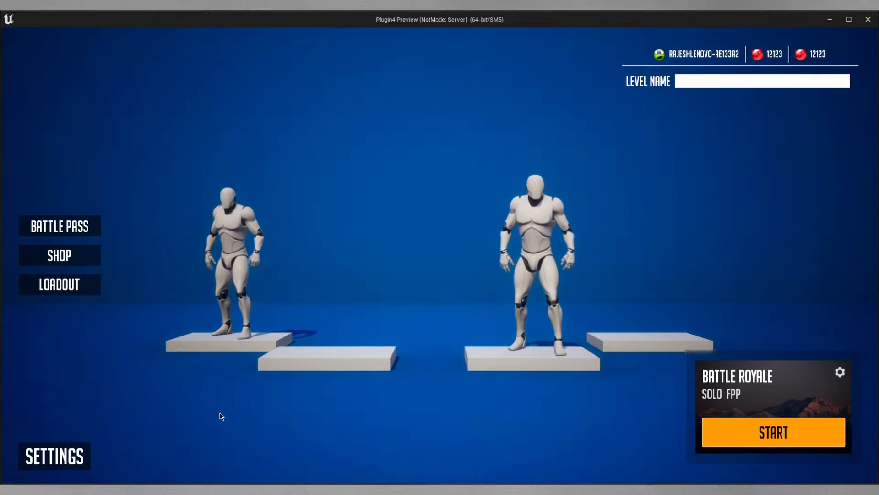
Set shadow and resolution quality to High in the game's graphics settings
click(79, 455)
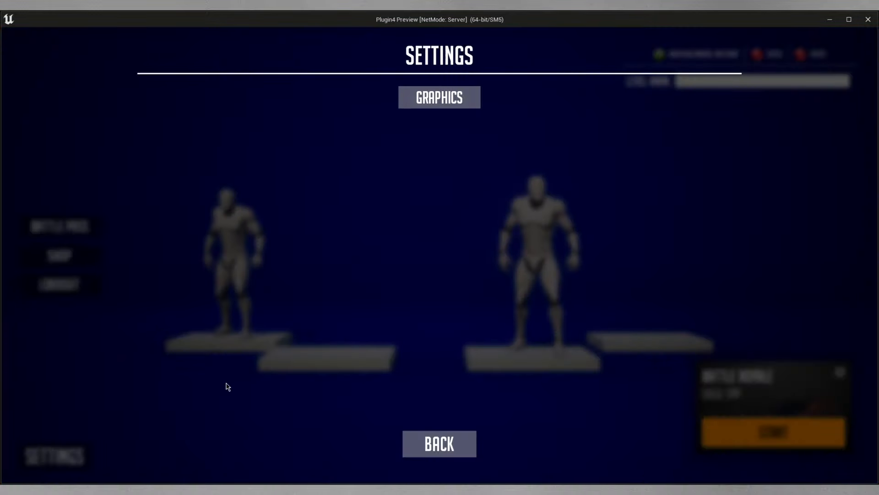
click(414, 94)
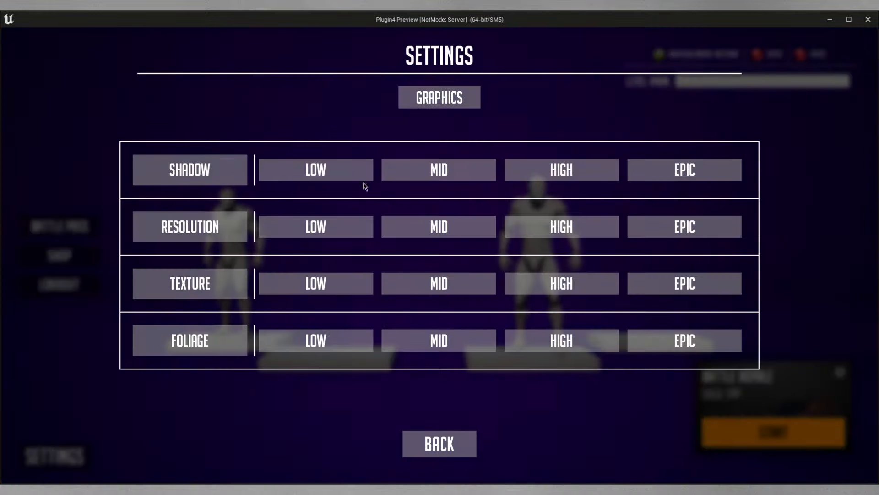
click(336, 179)
click(667, 168)
click(566, 169)
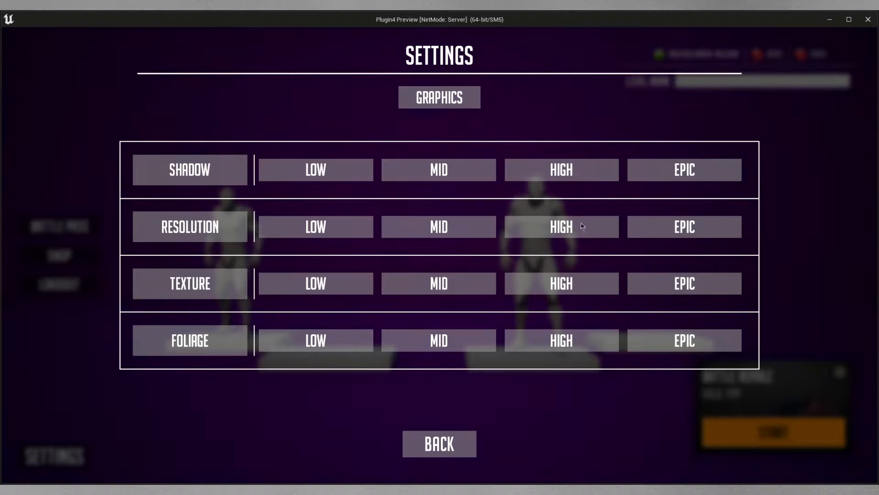
click(578, 231)
key(Escape)
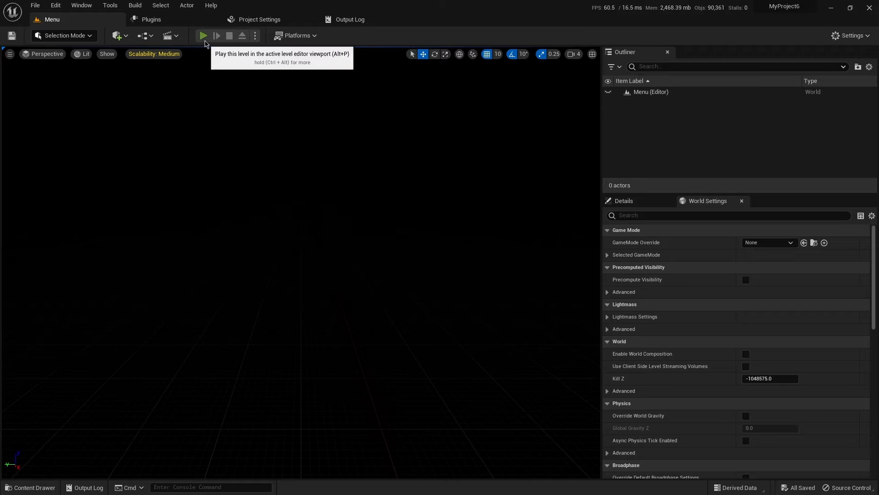
Play the Menu level in the editor, run and jump around the third-person map, and stop the session
click(203, 35)
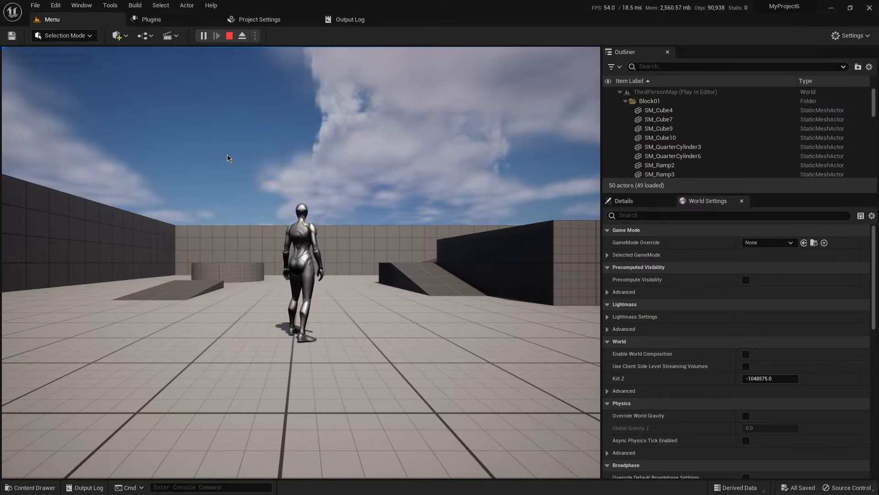
click(228, 154)
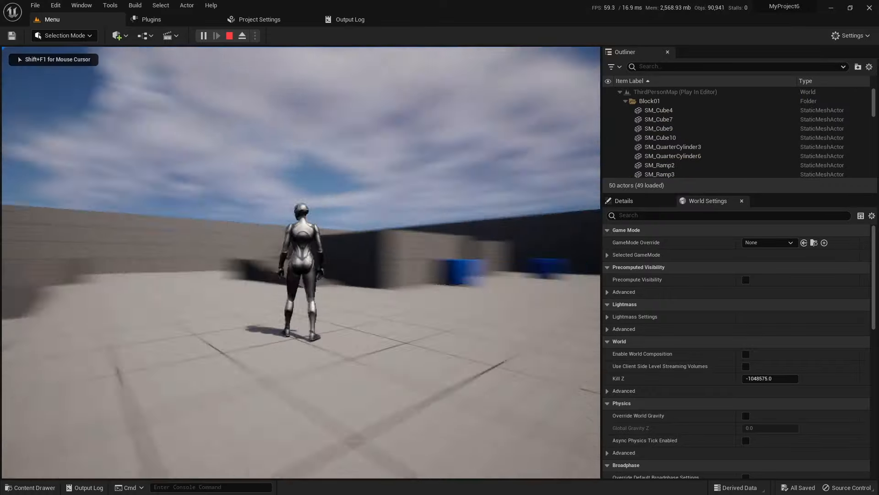
key(w)
key(space)
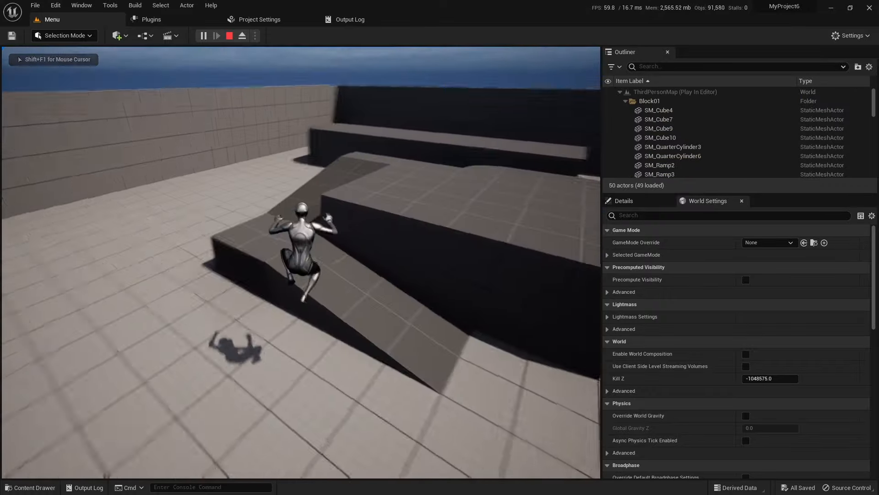
key(space)
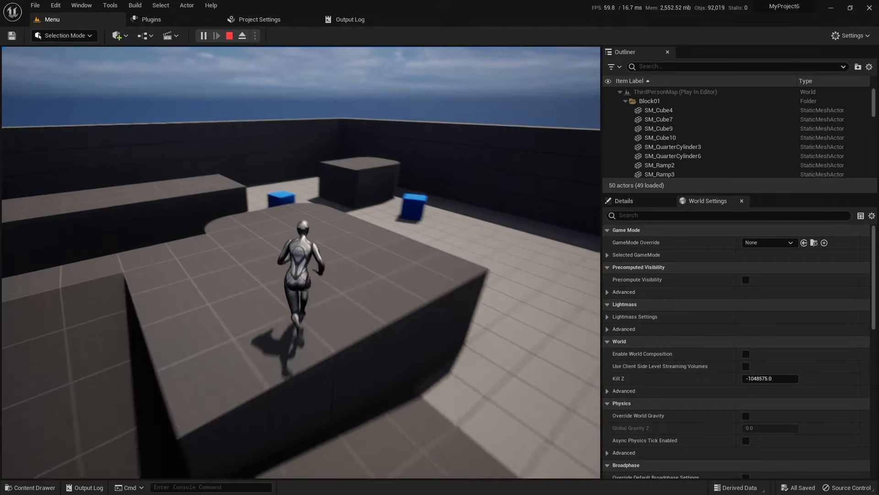
key(space)
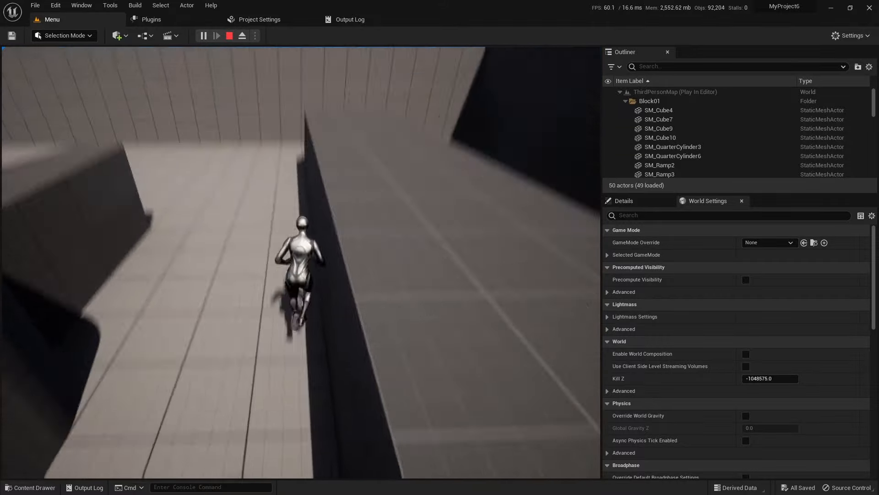
key(Escape)
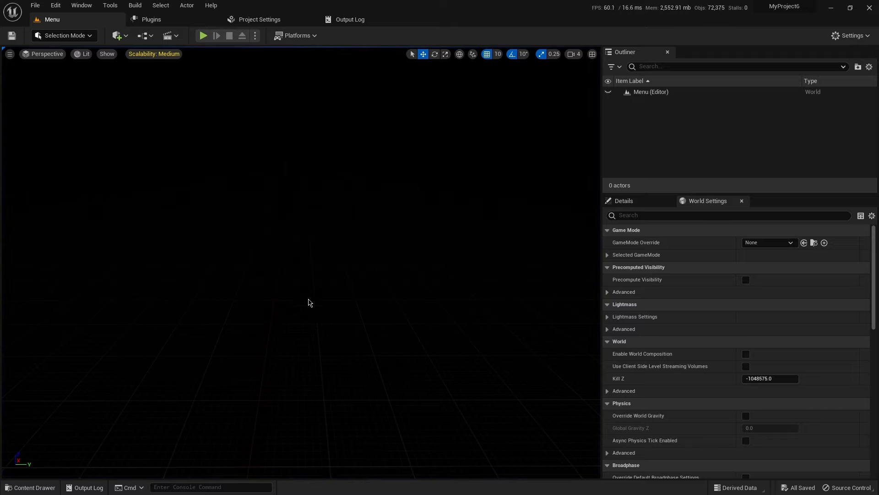
Open the Android platform page of the project settings and configure the project for Android
right_drag(315, 293, 320, 275)
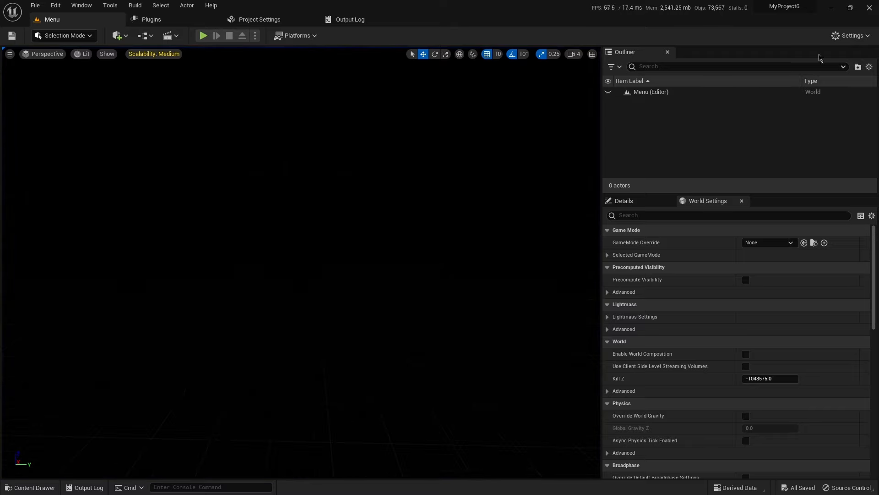
click(838, 35)
click(792, 71)
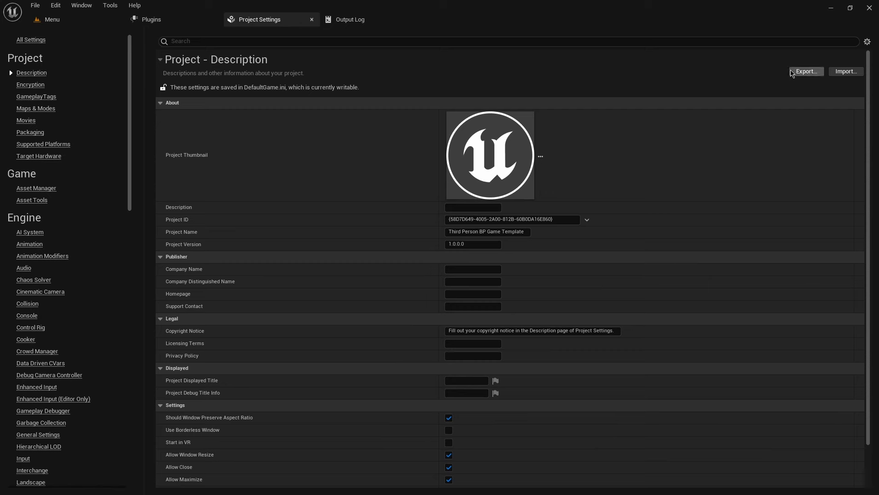
scroll(43, 146, down, 10)
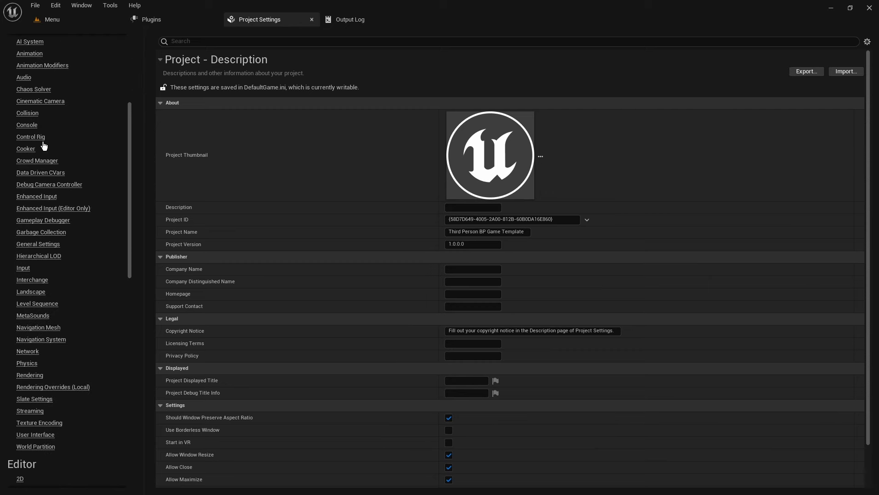
scroll(44, 146, down, 10)
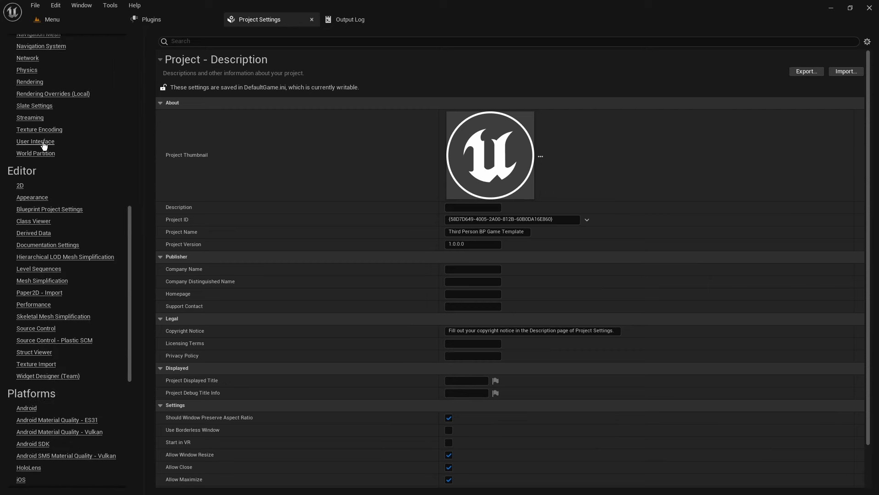
click(25, 339)
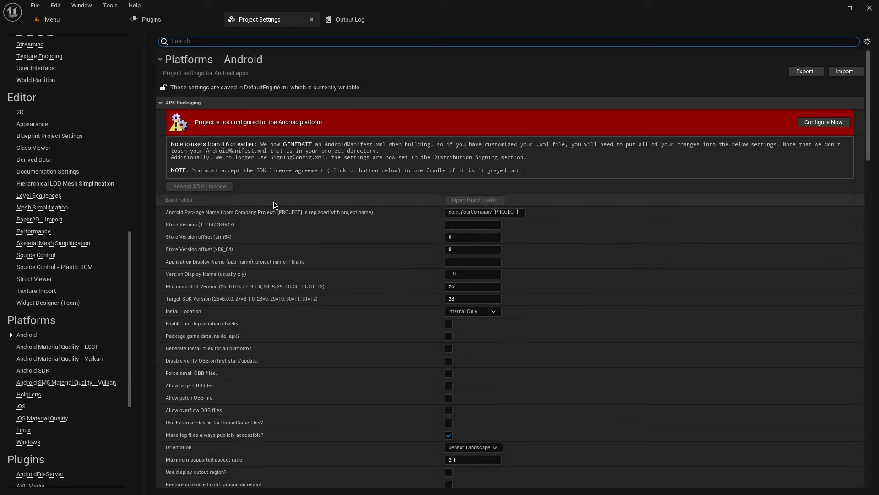
click(823, 122)
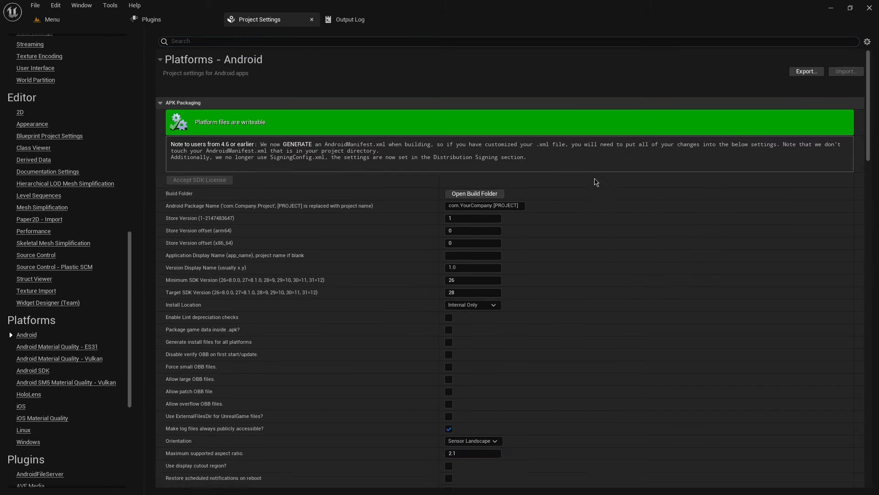
Set the Android target SDK version to 31
scroll(473, 251, down, 2)
click(453, 255)
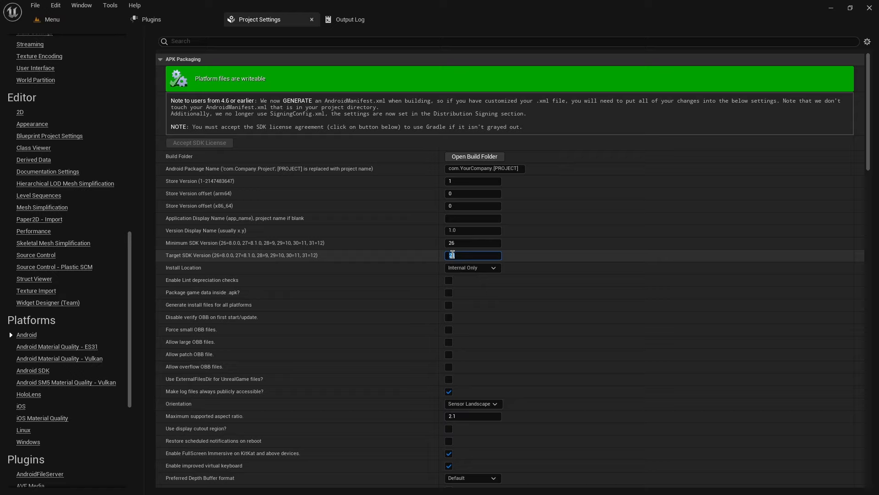
text(31)
key(Return)
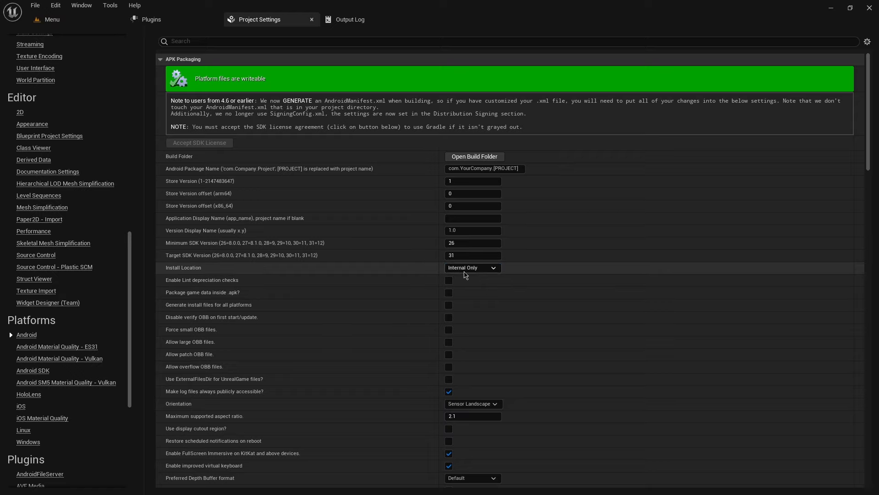
Set the install location to Auto and enable packaging game data inside the apk
click(472, 267)
click(463, 296)
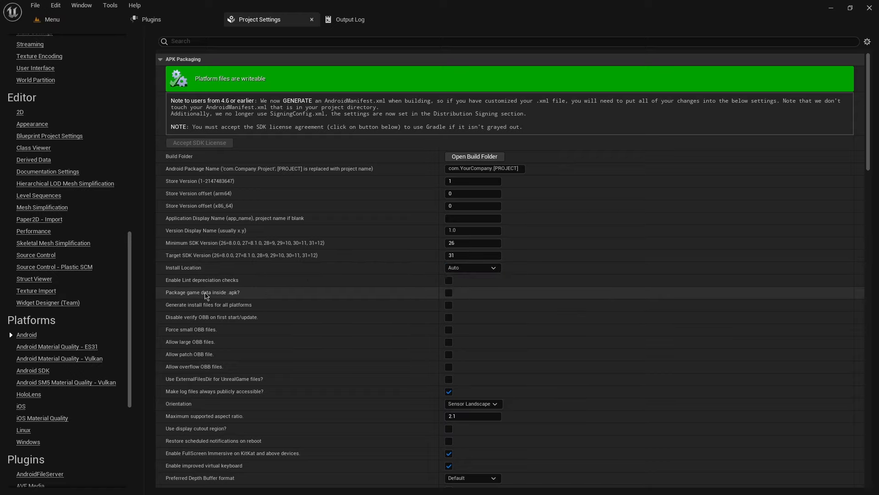
click(451, 293)
Set the maximum supported aspect ratio to 2.4 and enable use of the display cutout region
scroll(454, 297, down, 3)
scroll(455, 296, down, 2)
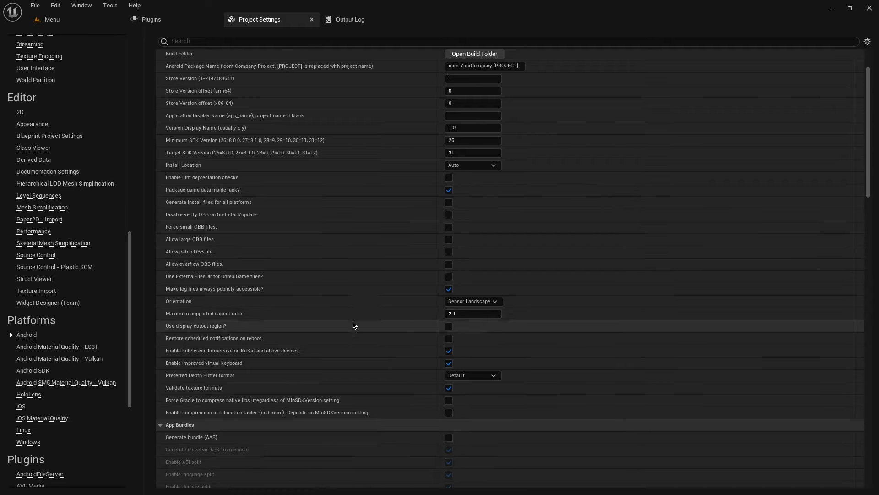
click(484, 314)
text(2)
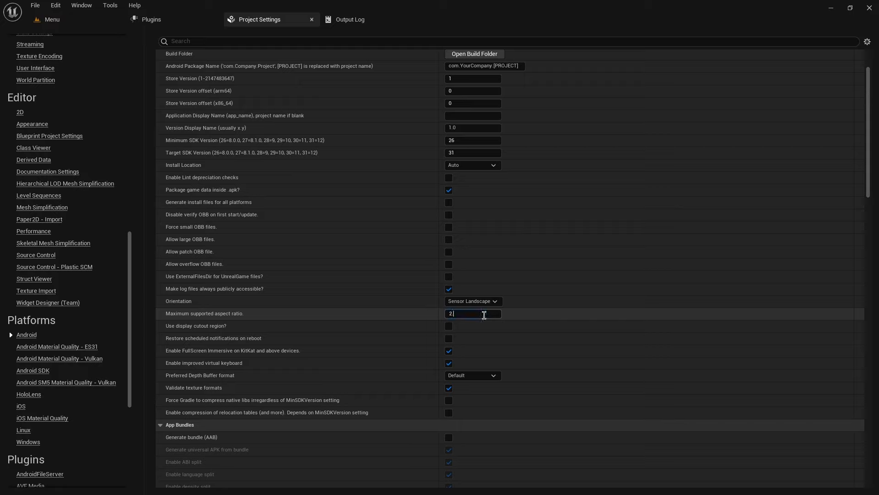
text(.4)
key(Return)
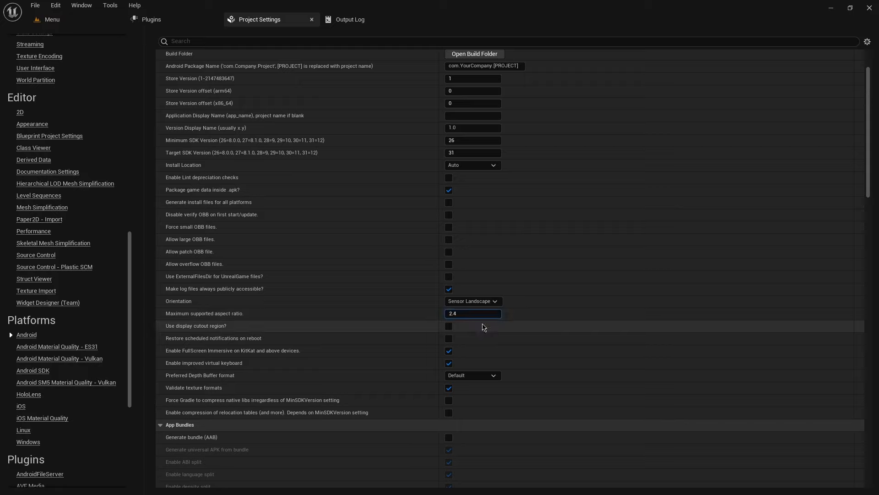
click(448, 327)
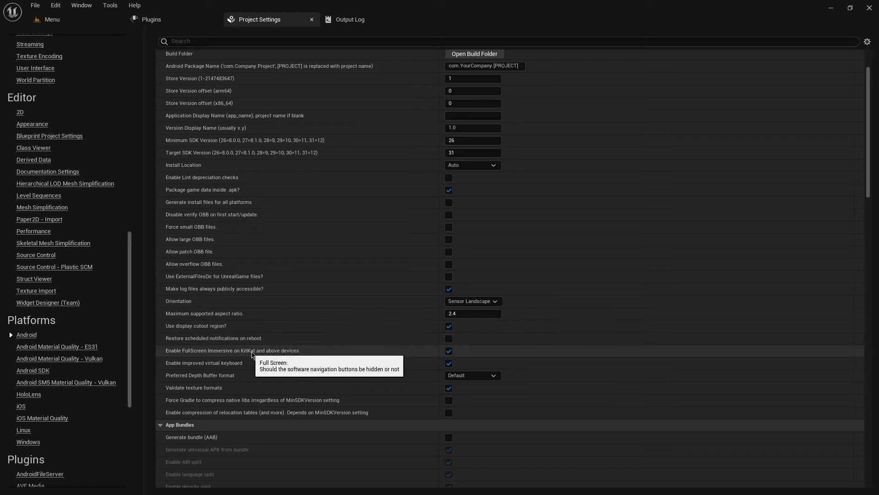
Enable generating an app bundle (AAB) in the Android settings and look over the remaining build and packaging options
scroll(296, 360, down, 4)
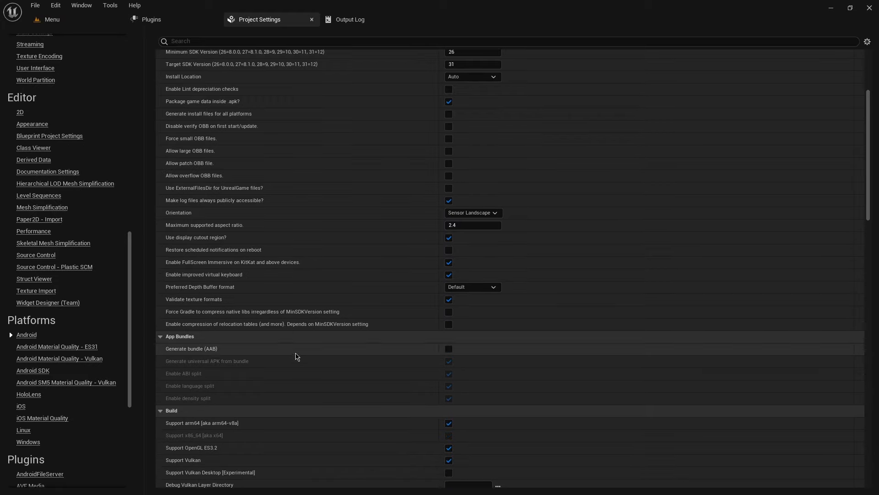
click(448, 349)
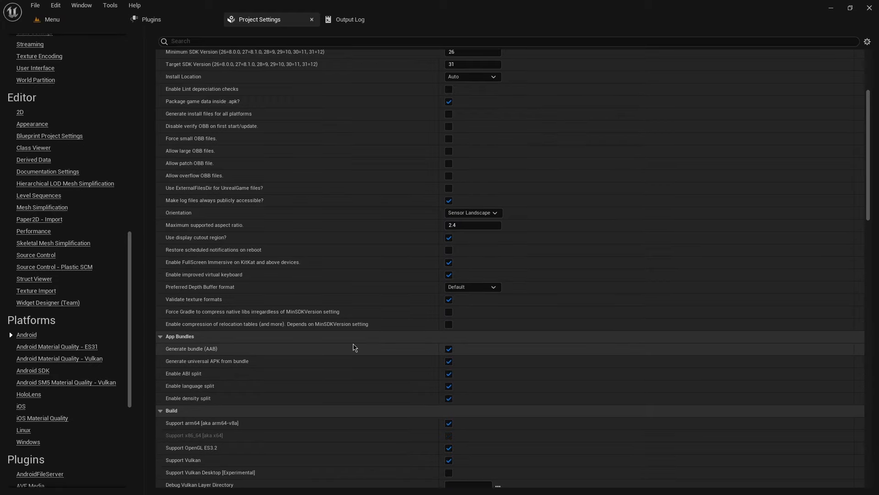
scroll(356, 348, down, 13)
scroll(336, 304, up, 14)
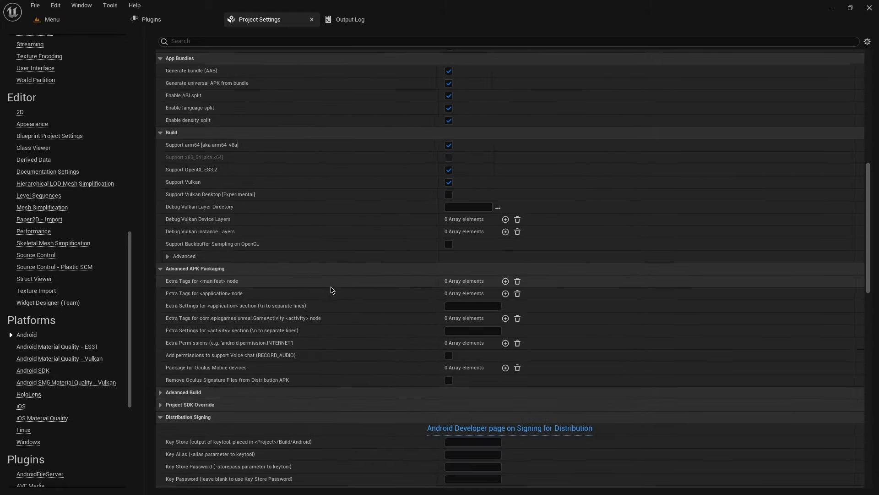
scroll(230, 135, up, 9)
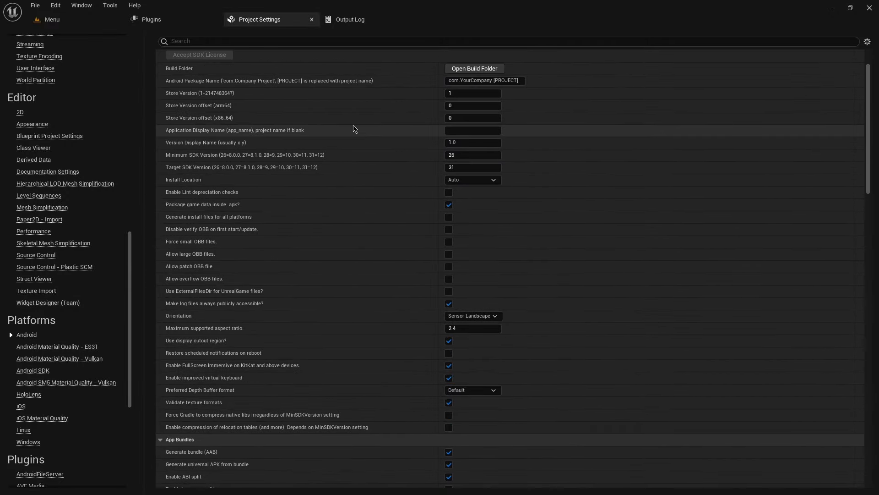
Return to the level editor and package the project for Android into the MyProject6 folder
click(57, 6)
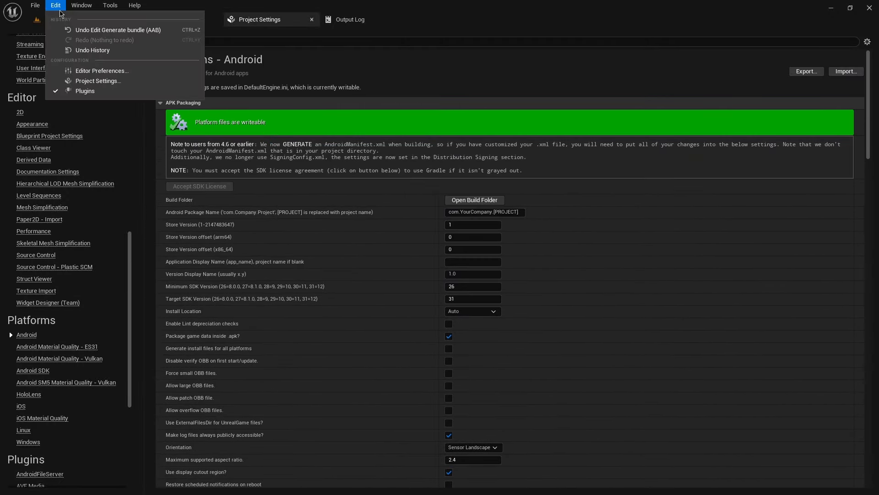
click(103, 20)
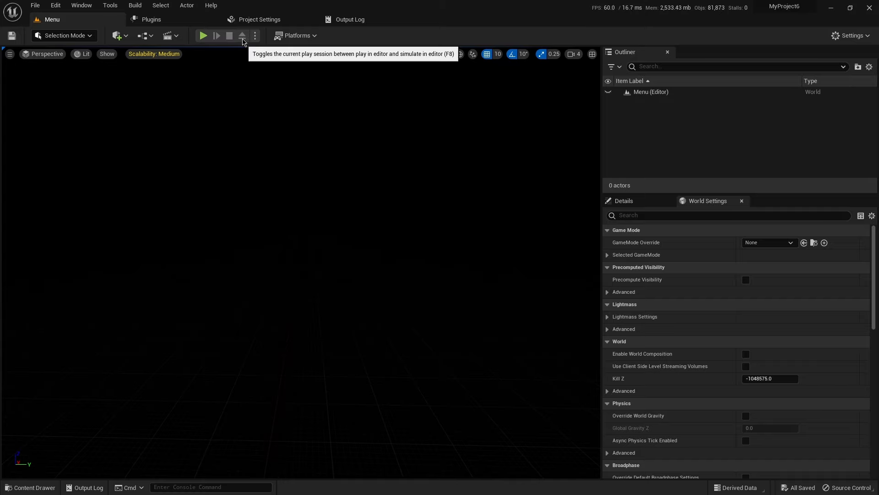
click(294, 36)
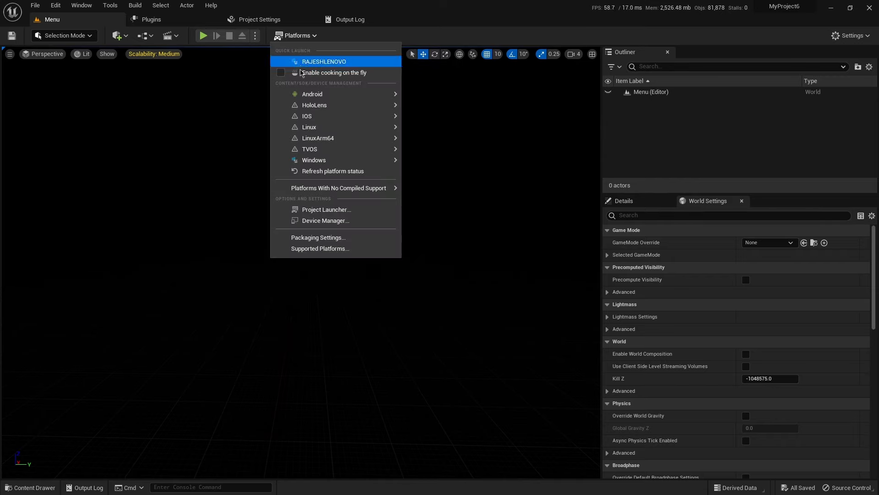
mouse_move(305, 94)
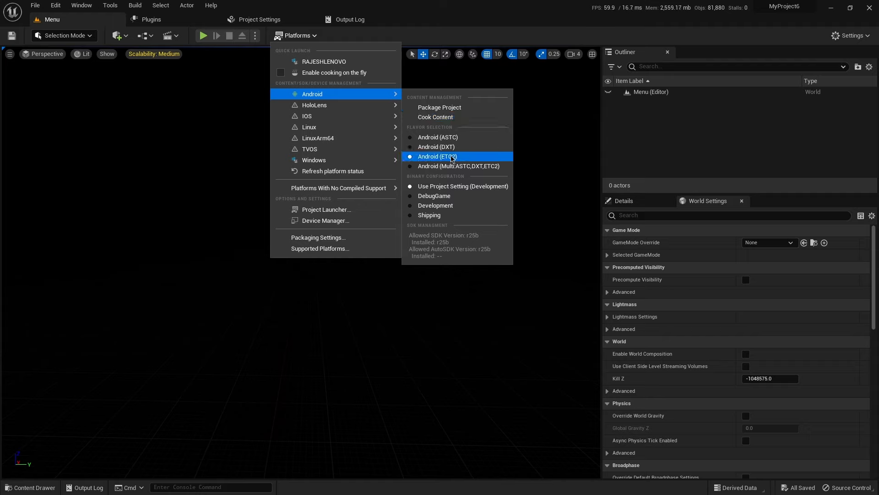
click(438, 107)
click(140, 26)
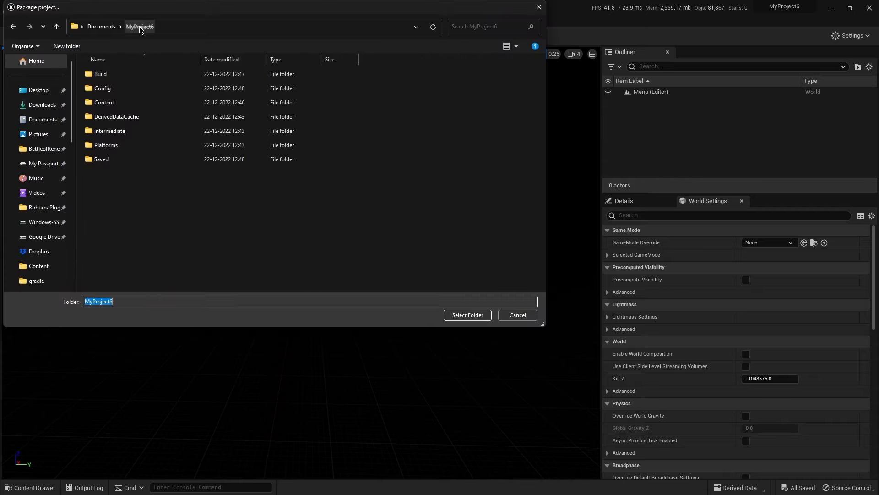
click(468, 315)
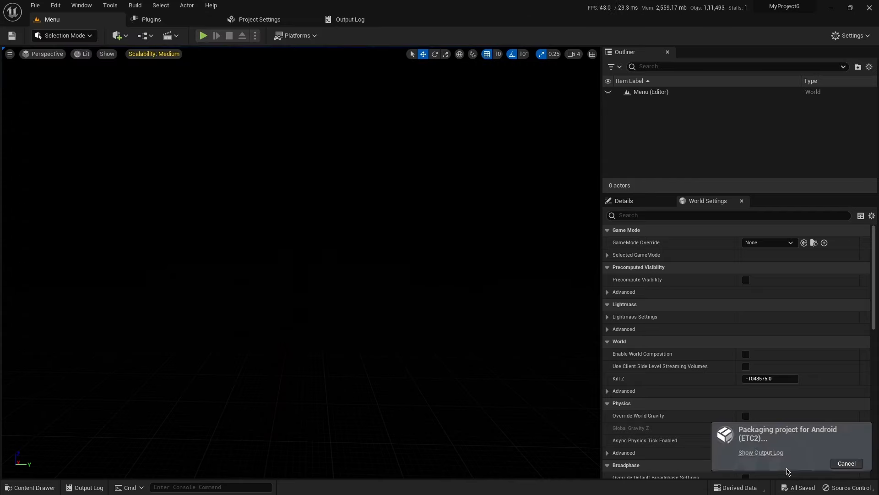
Open the packaging output log, close the Build Monitor window and review the earlier build entries
click(766, 453)
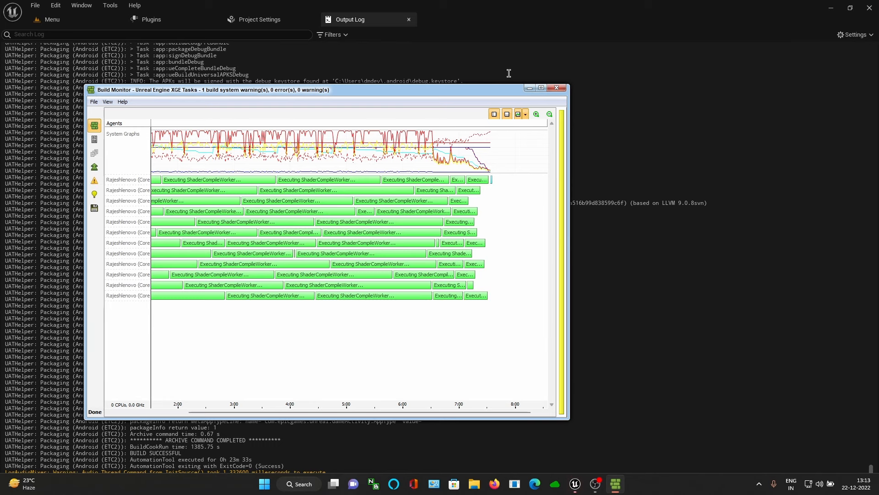
click(557, 87)
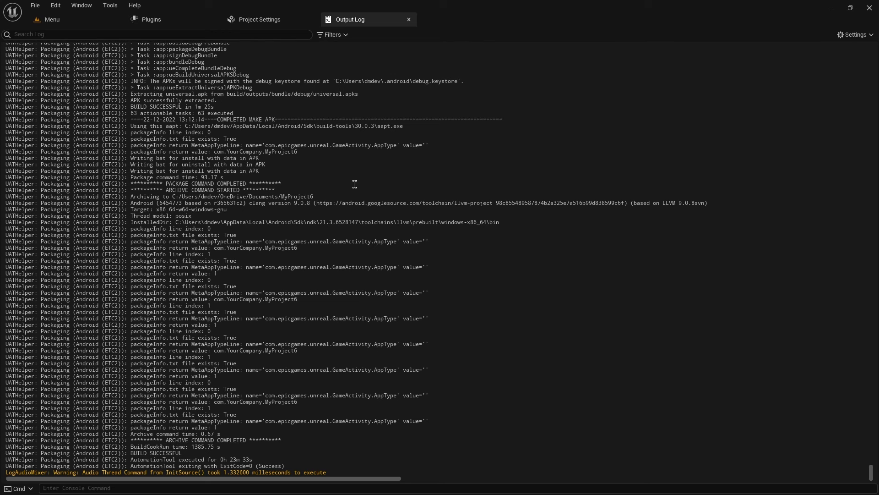
scroll(354, 184, up, 20)
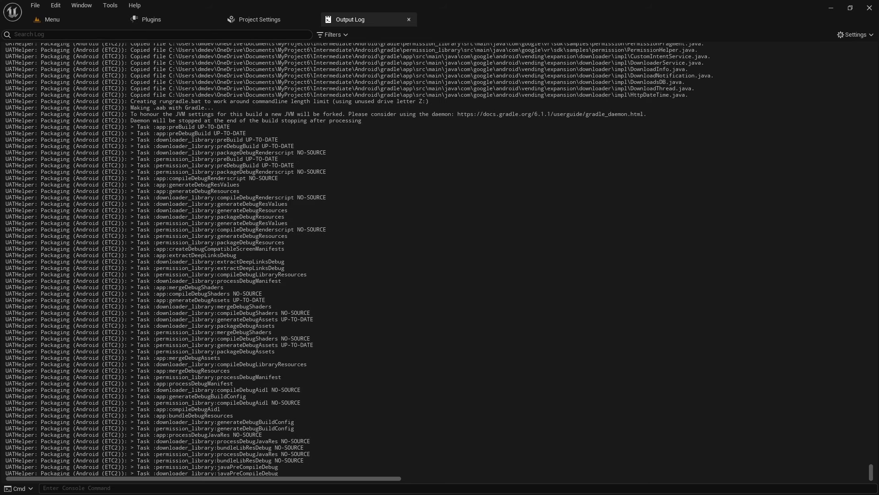
click(873, 460)
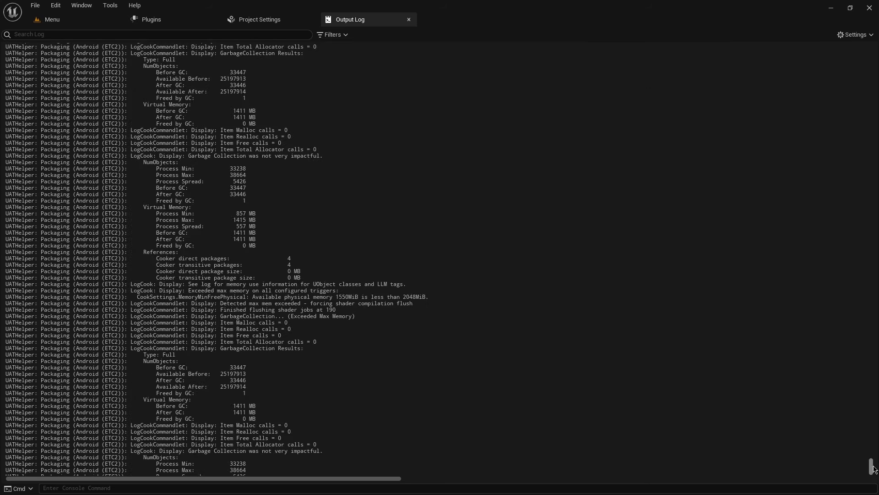
drag(873, 467, 873, 430)
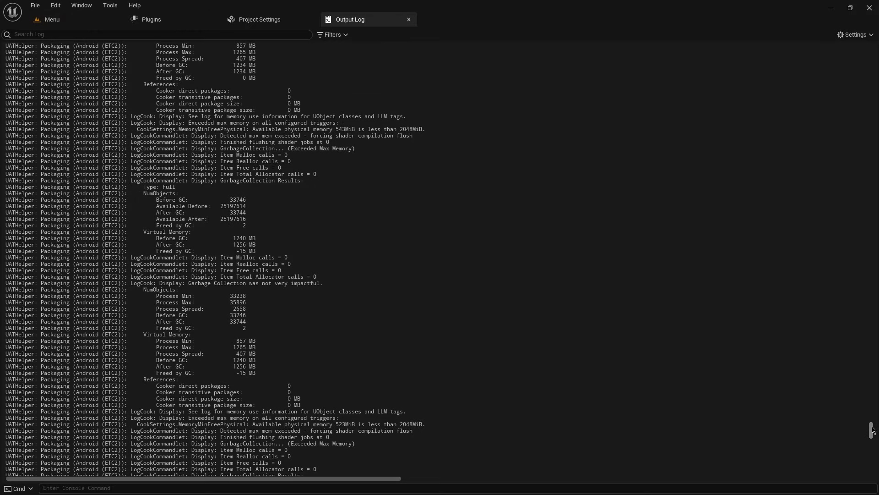
Filter the output log by 416 and highlight the last package cooking progress lines
click(21, 35)
text(4)
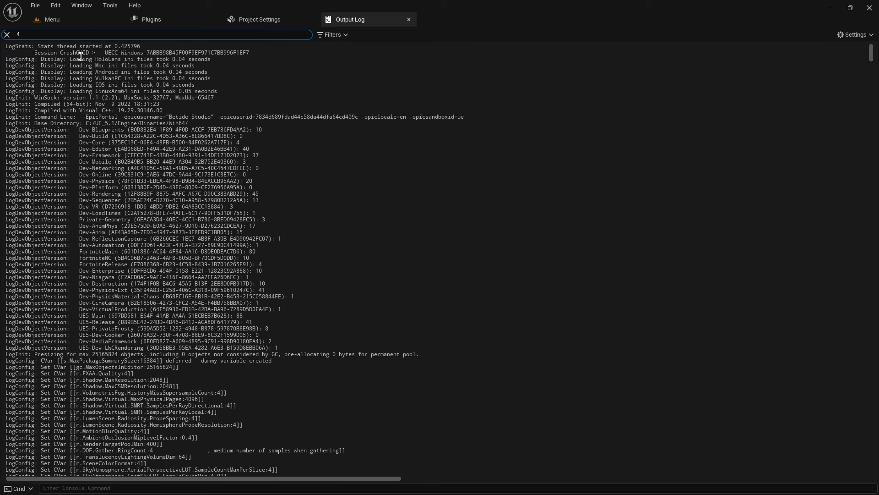
text(16)
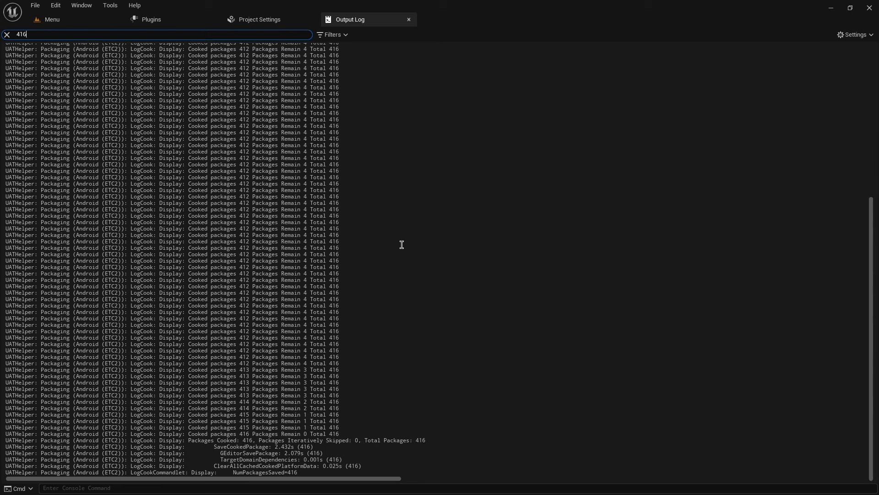
drag(345, 434, 92, 407)
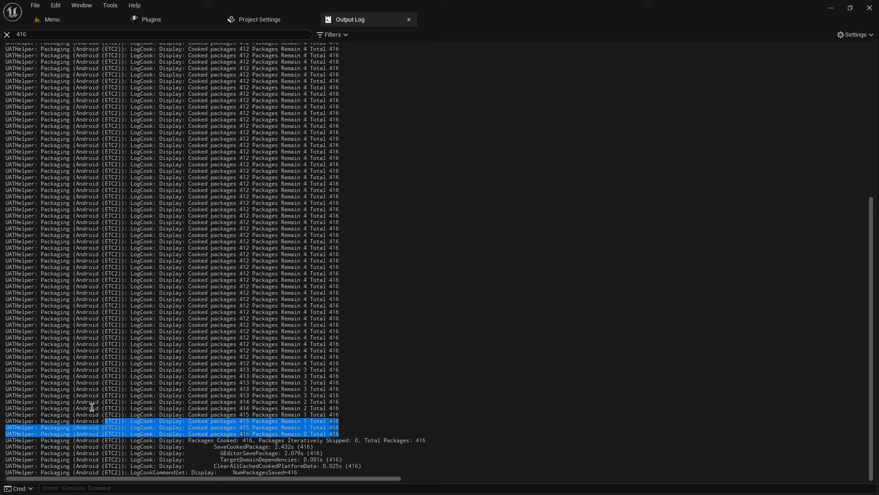
Return to the level editor and show the Characters folder from the project's Content in File Explorer
click(54, 19)
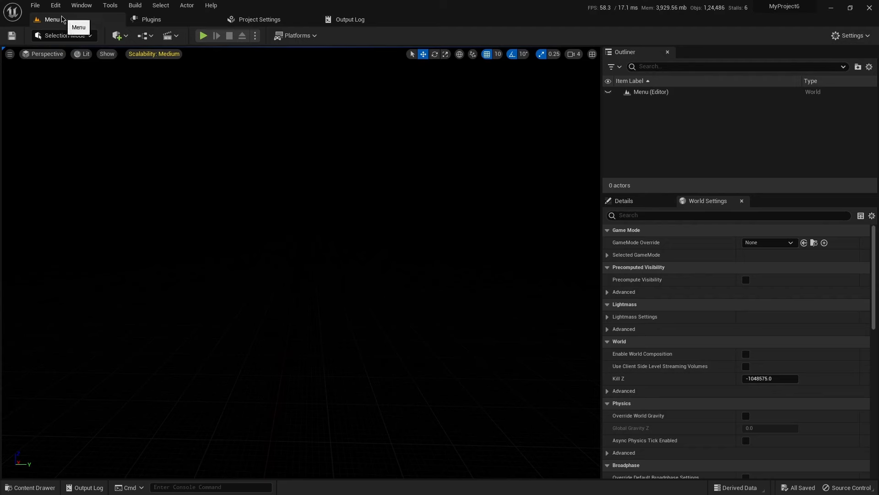
click(40, 489)
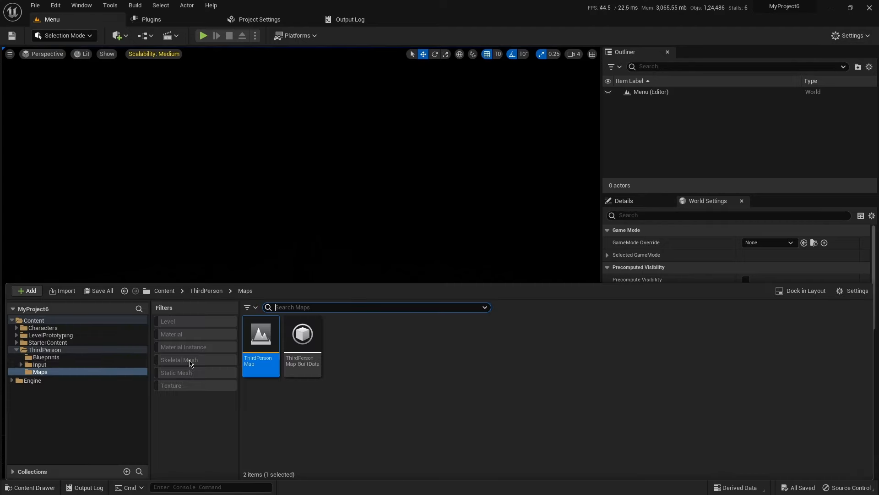
click(160, 291)
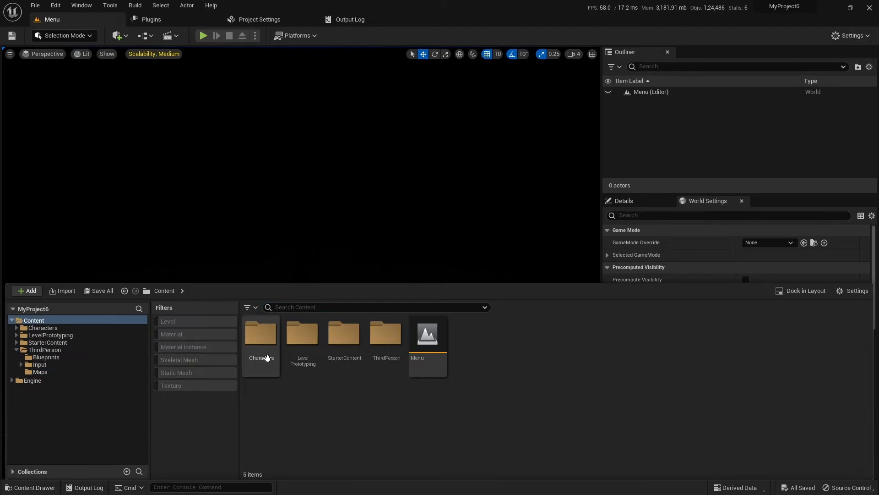
right_click(261, 337)
click(315, 193)
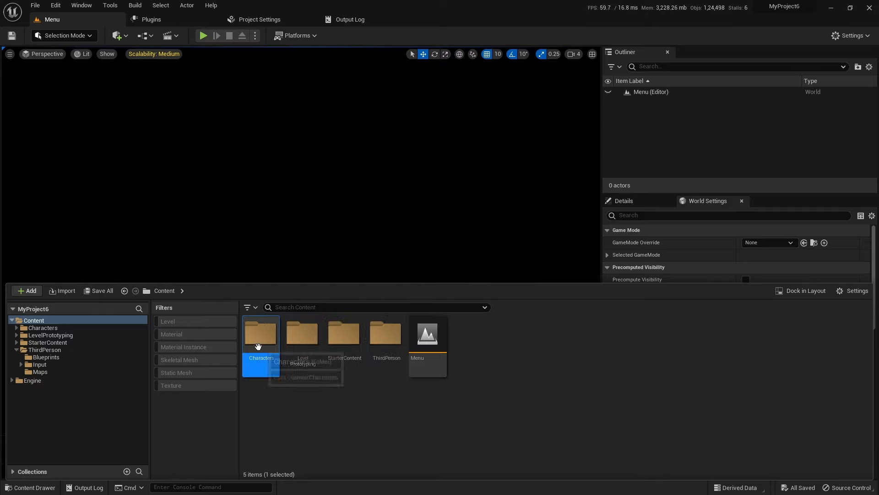
double_click(256, 350)
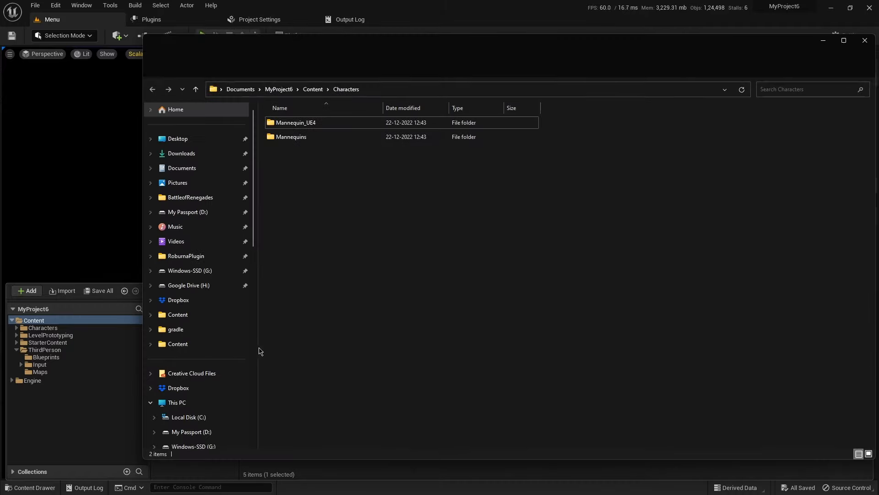
Go up to the MyProject6 project folder and open its Android_ETC2 folder
click(318, 92)
click(270, 92)
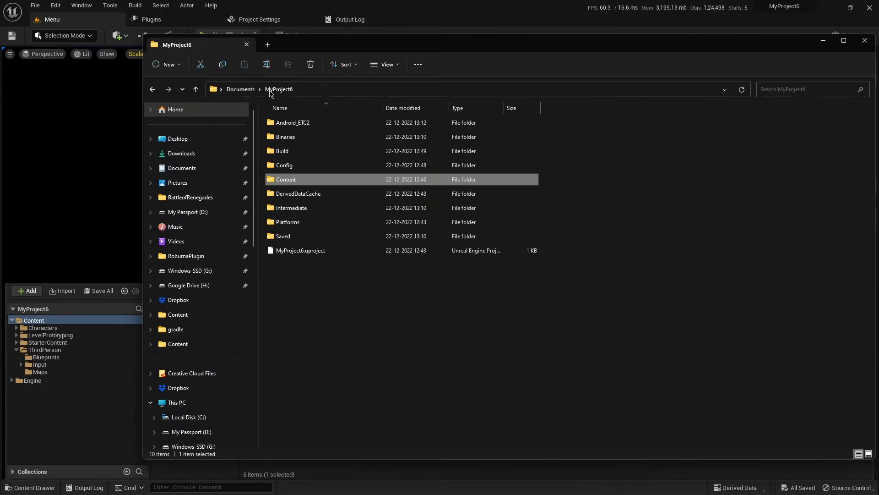
double_click(291, 124)
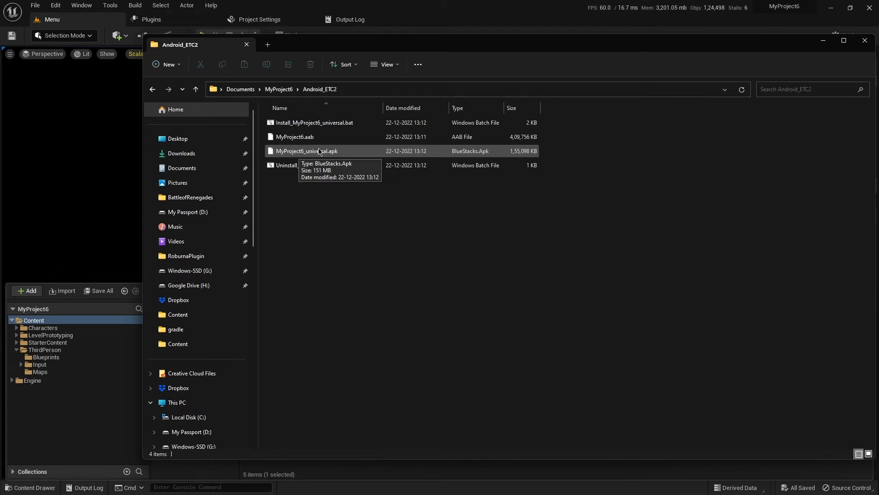
Check the file size of MyProject6.aab in its properties and close them
click(301, 139)
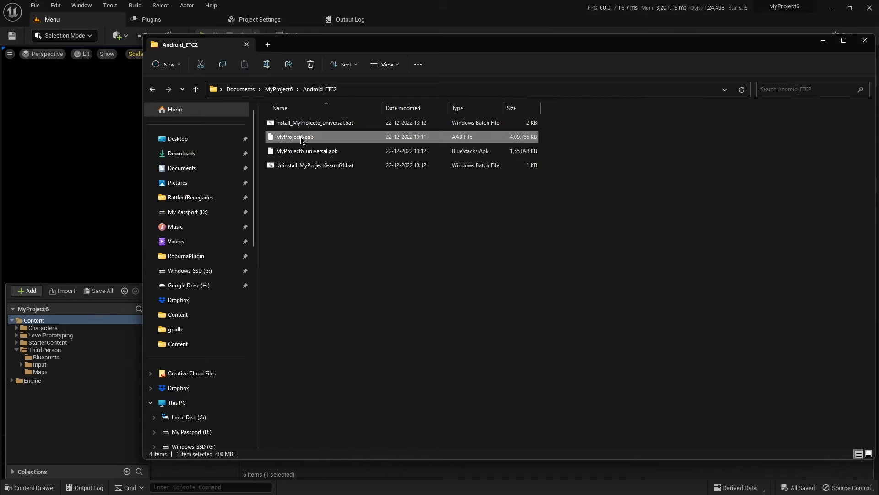
right_click(301, 140)
click(336, 228)
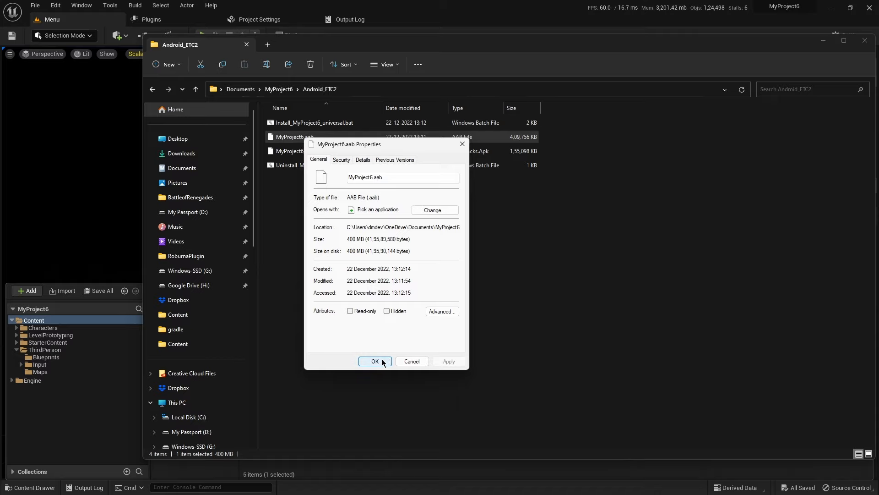
click(383, 362)
Check the file size of MyProject6_universal.apk in its properties and close them
click(288, 155)
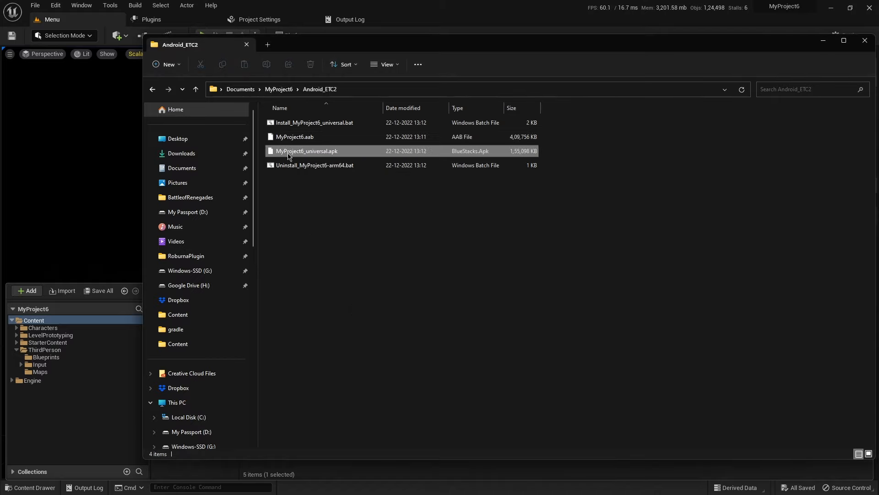
right_click(289, 155)
click(322, 242)
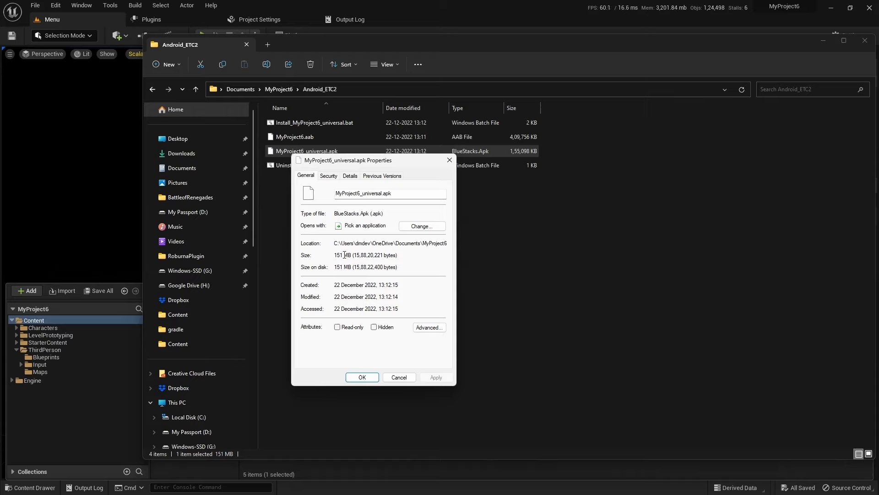
click(371, 376)
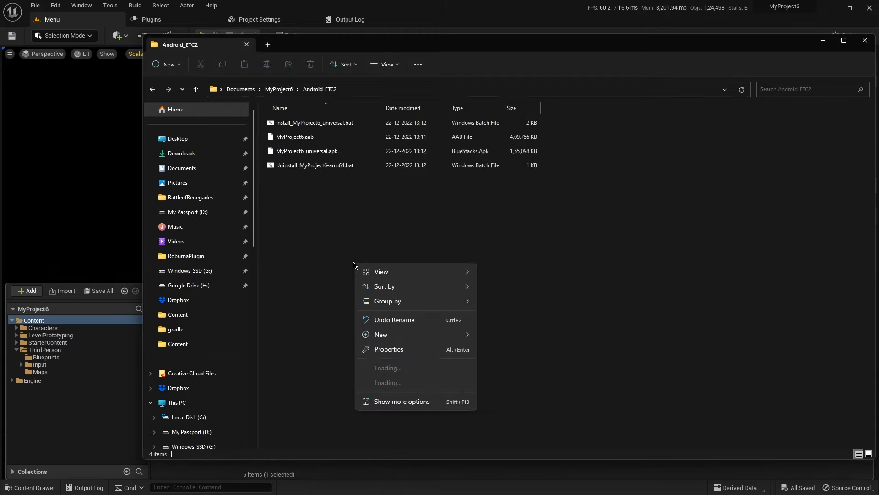
Create a folder named Test1 in Android_ETC2 and move all the packaged output files into it
right_click(355, 264)
mouse_move(379, 337)
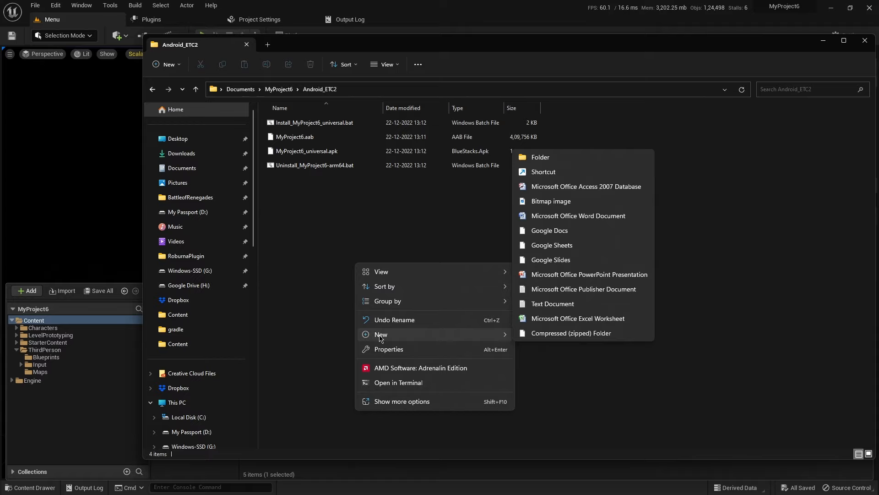
click(540, 155)
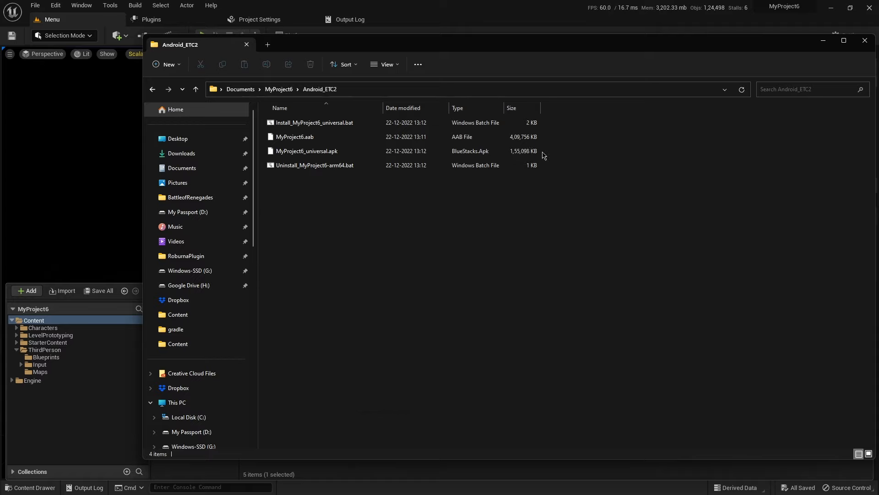
text(Tes)
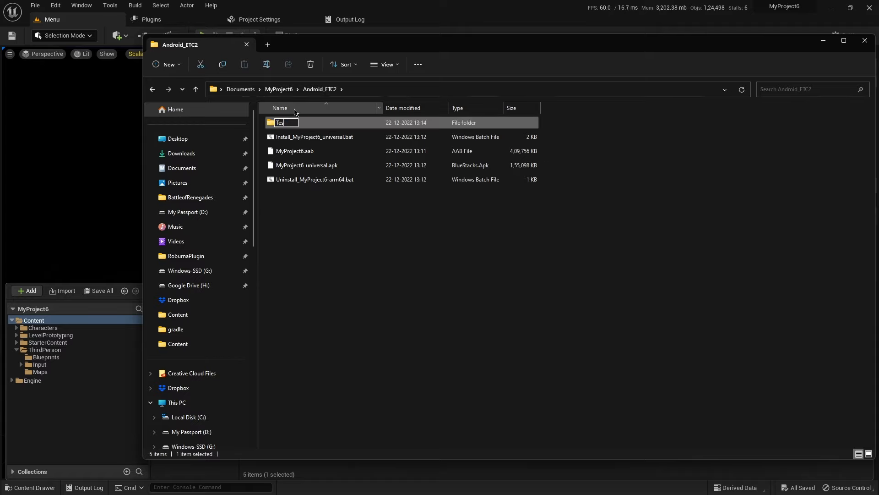
text(t1)
drag(371, 217, 298, 125)
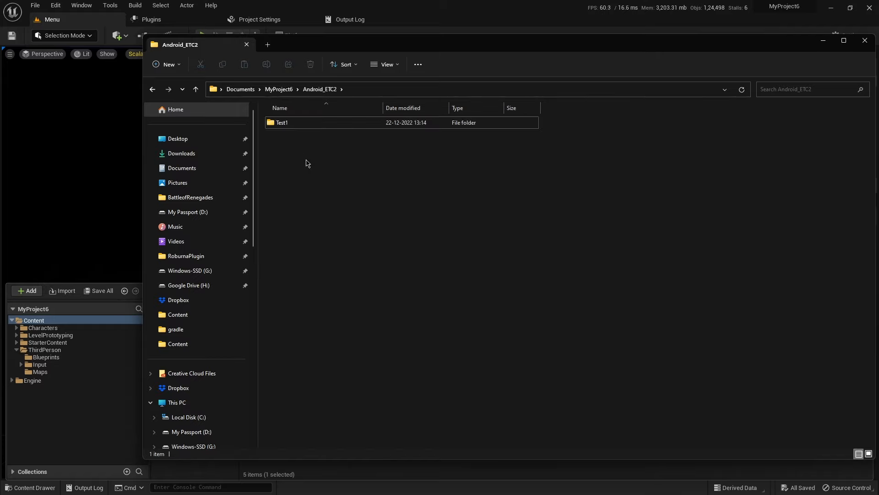
Create a second folder named Test2 beside Test1 in Android_ETC2 and close the file window
right_click(308, 161)
click(475, 233)
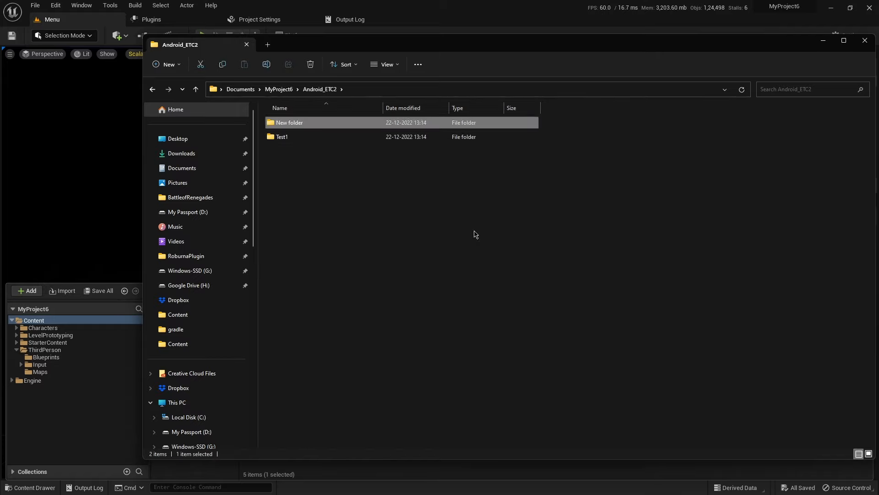
key(t)
click(284, 124)
right_click(284, 125)
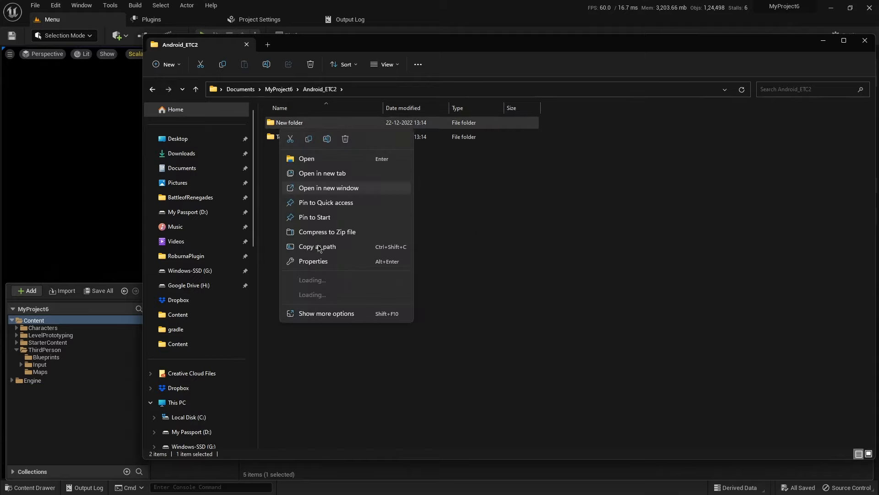
click(325, 141)
text(Tex)
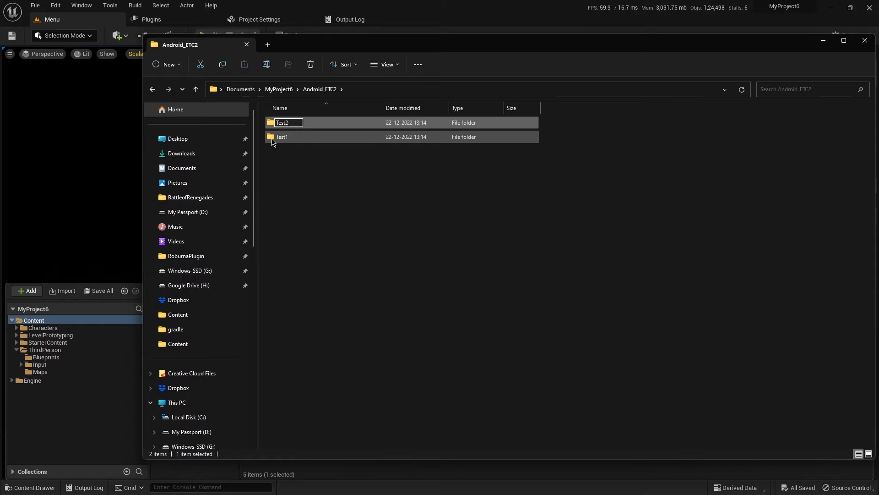
key(Return)
middle_click(222, 48)
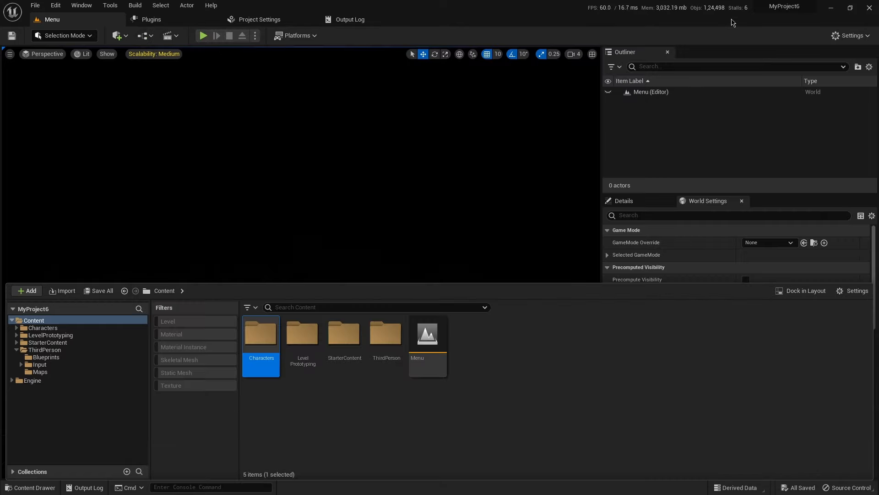
Open the project settings and display the project's Packaging options
click(851, 35)
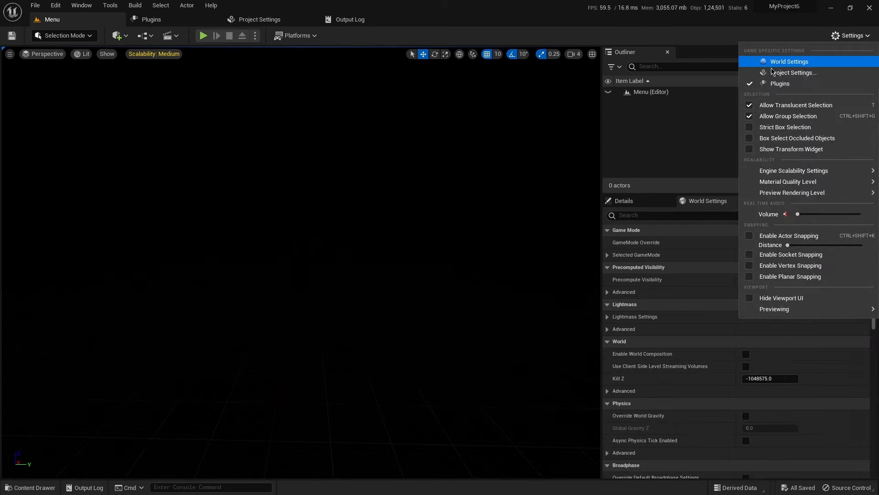
click(773, 73)
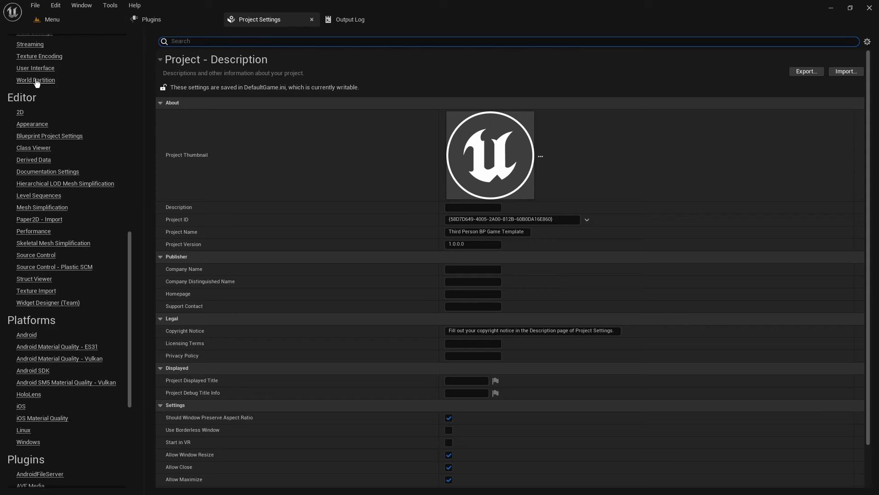
scroll(27, 118, up, 8)
scroll(28, 118, up, 15)
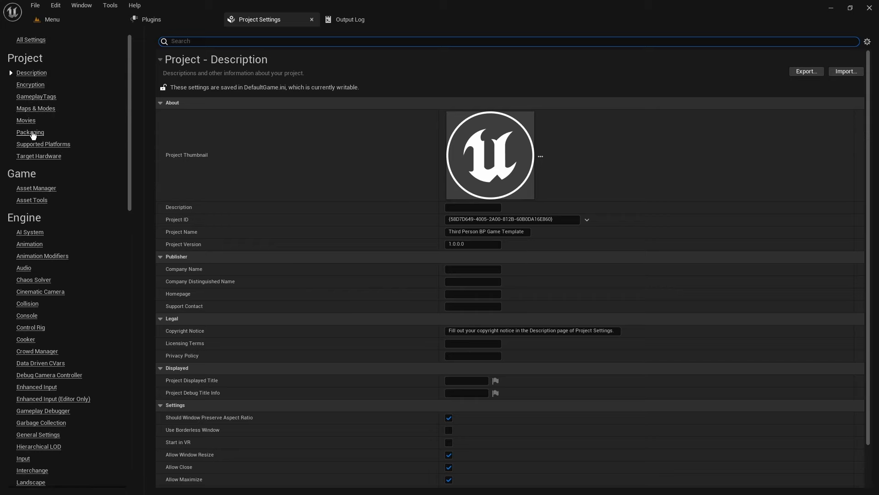
click(28, 133)
scroll(193, 159, down, 1)
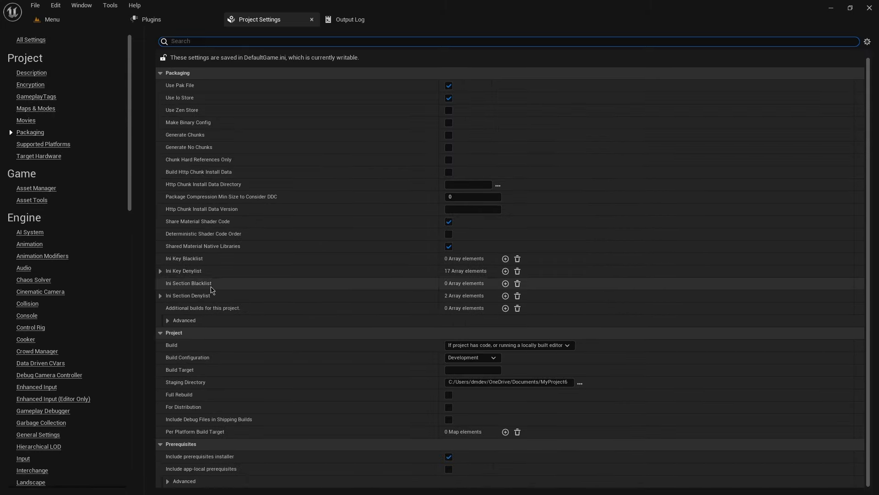
In the advanced packaging options, enable Exclude editor content when cooking and Cook only maps
click(172, 320)
scroll(162, 309, down, 5)
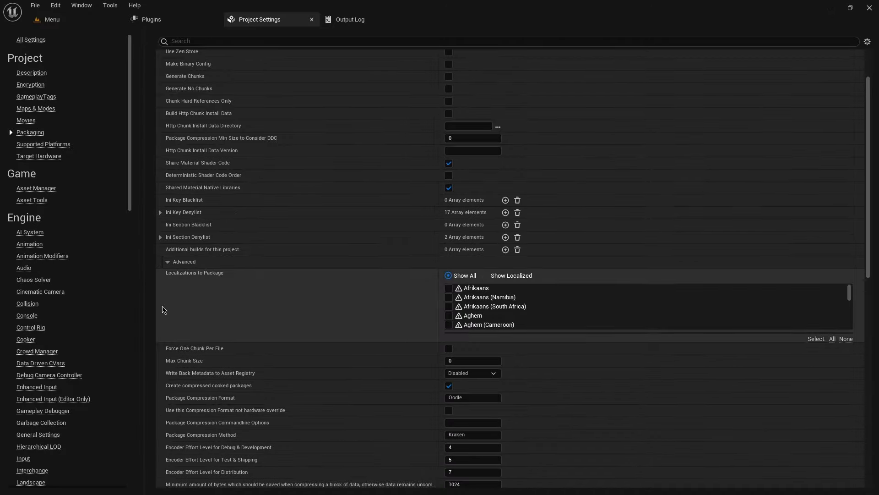
scroll(163, 309, down, 2)
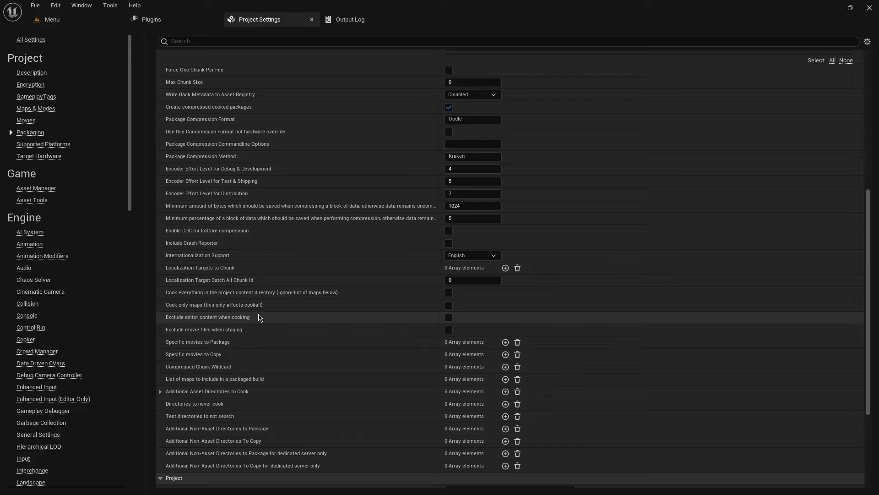
click(448, 317)
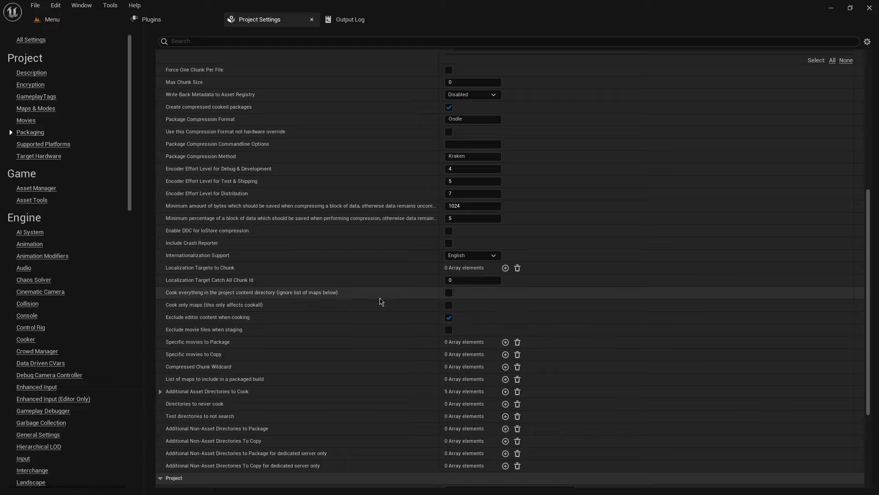
click(449, 306)
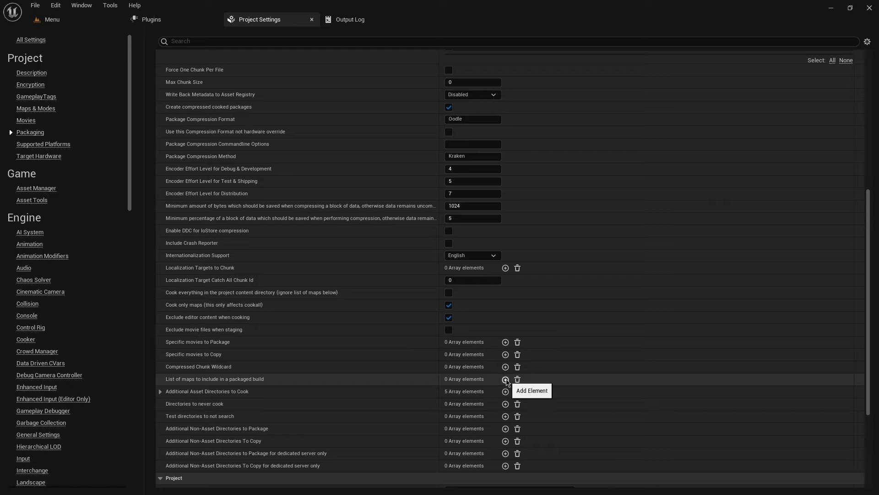
Add Menu.umap and ThirdPersonMap.umap as two entries to the list of maps to include in a packaged build
click(505, 379)
click(506, 379)
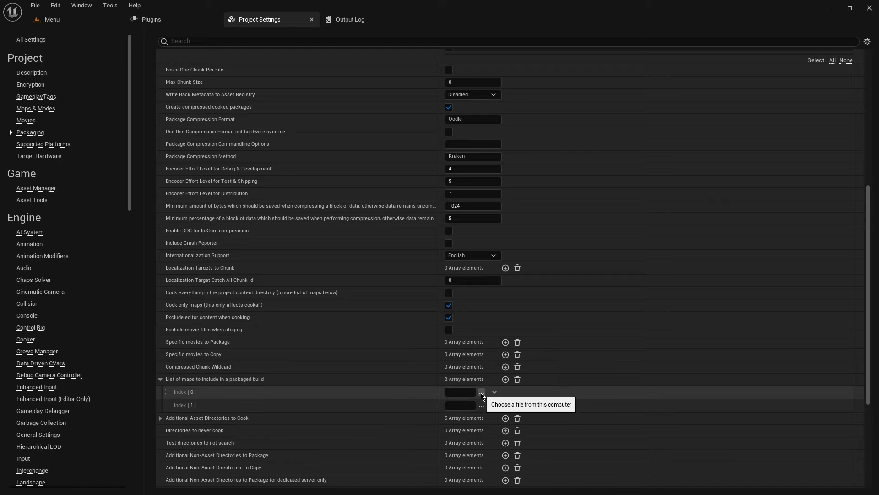
click(481, 393)
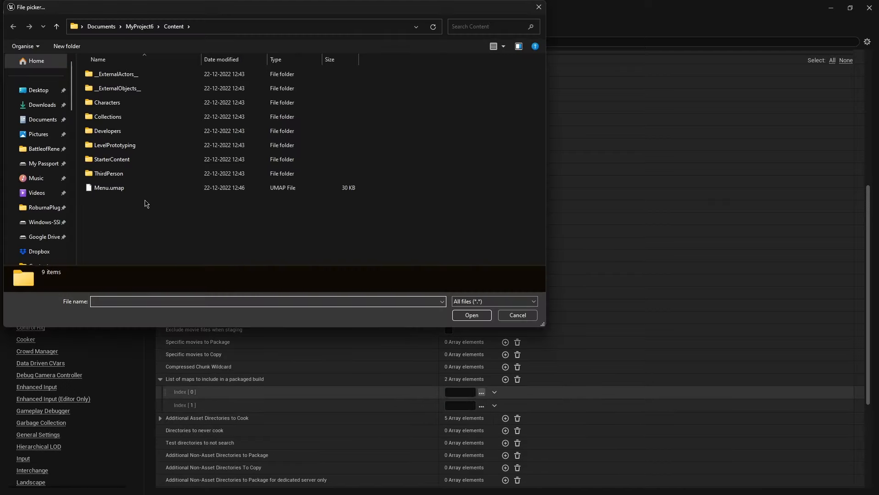
double_click(144, 189)
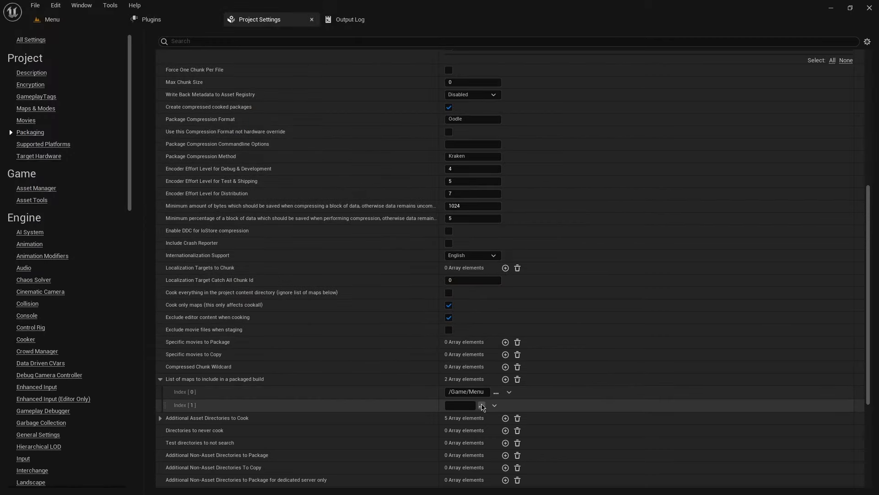
click(481, 406)
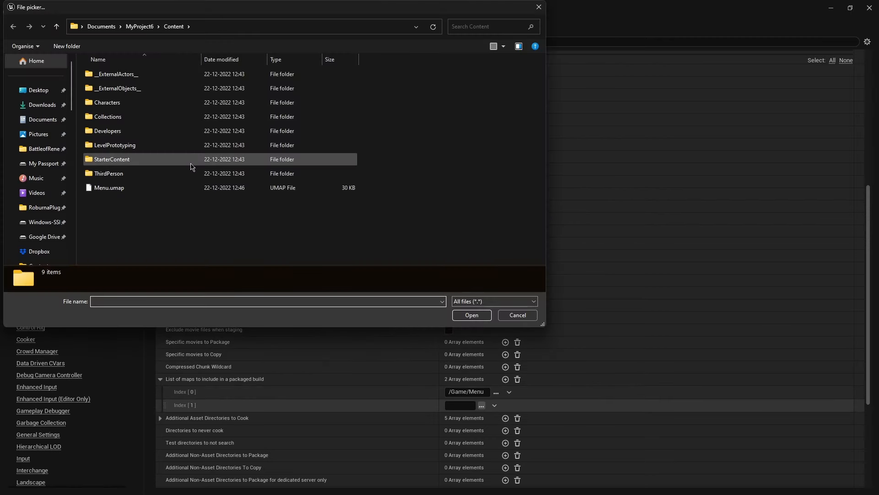
double_click(121, 174)
double_click(114, 104)
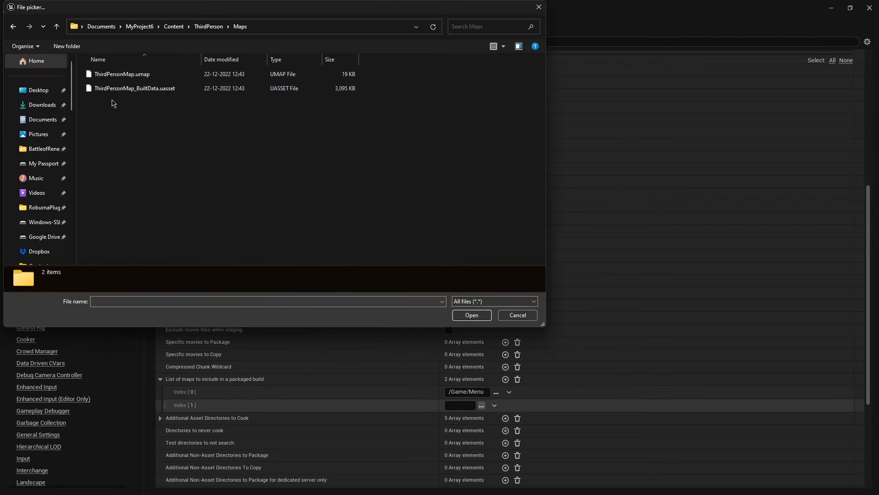
double_click(137, 74)
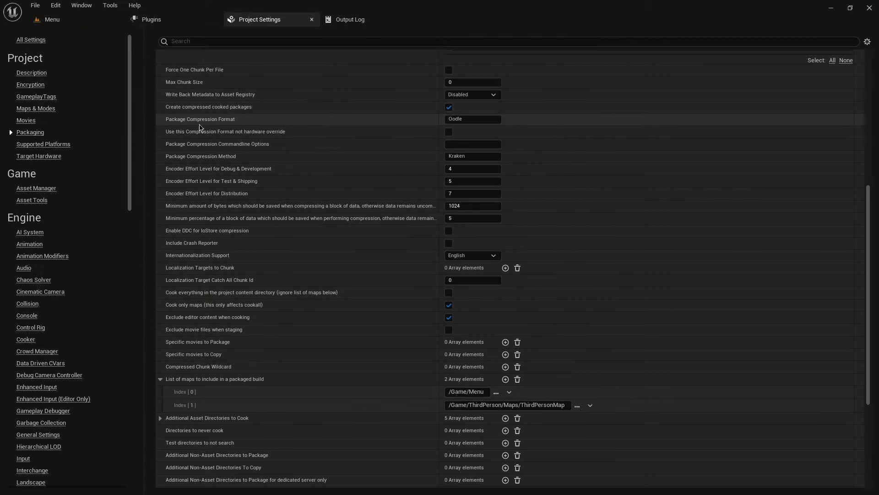
scroll(361, 249, down, 5)
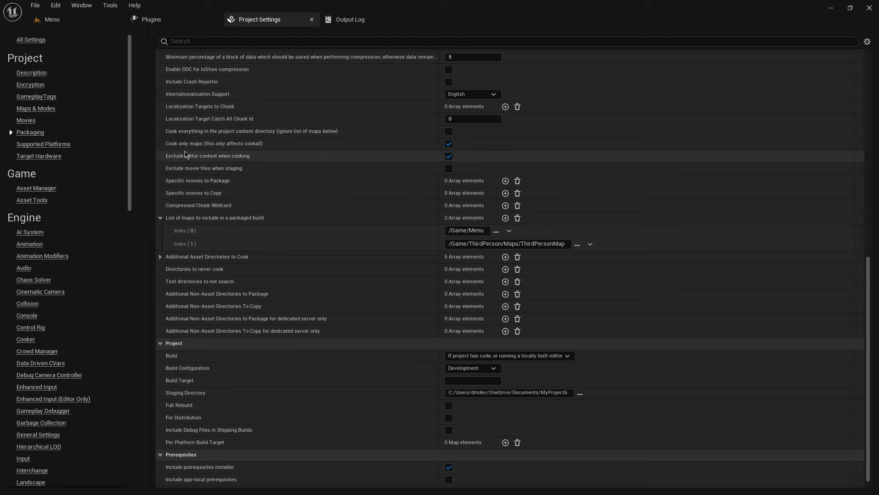
Set the Game Default Map to Menu in the project's Maps & Modes settings
click(77, 23)
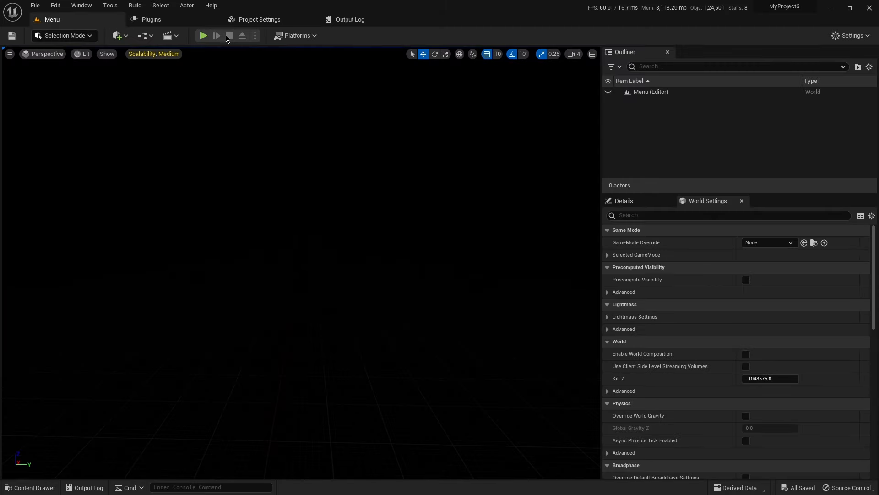
click(244, 26)
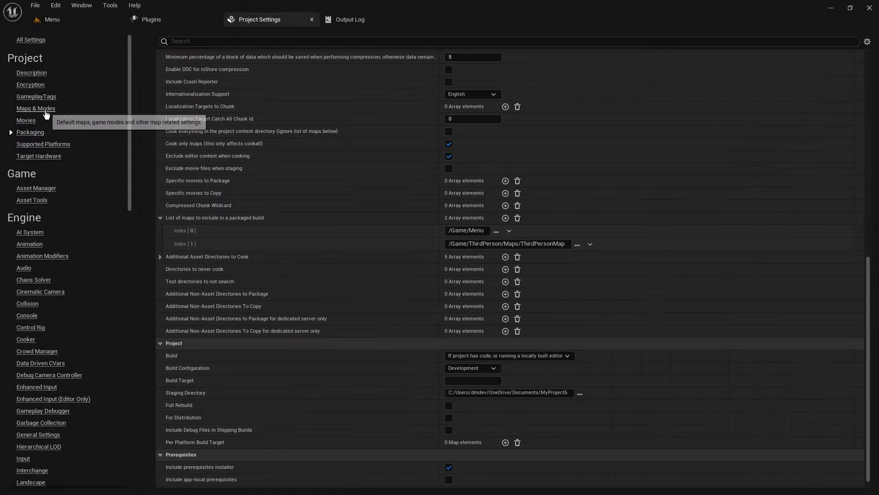
click(40, 109)
click(504, 205)
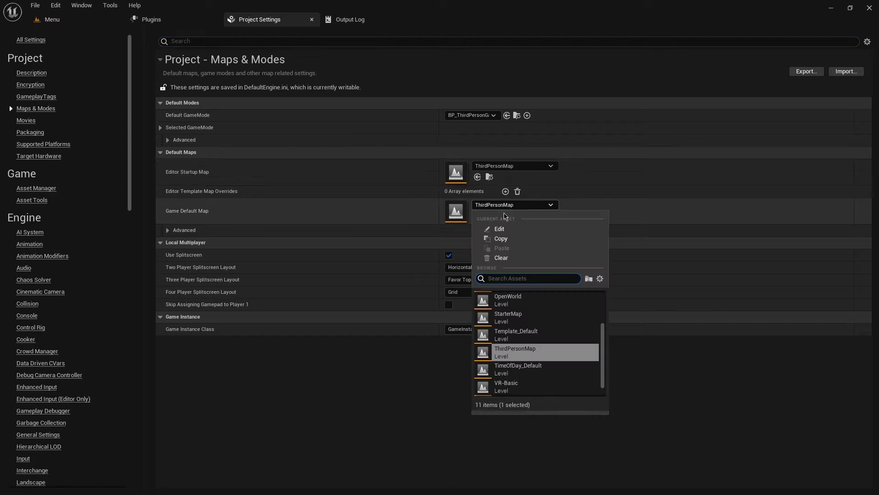
scroll(507, 298, up, 2)
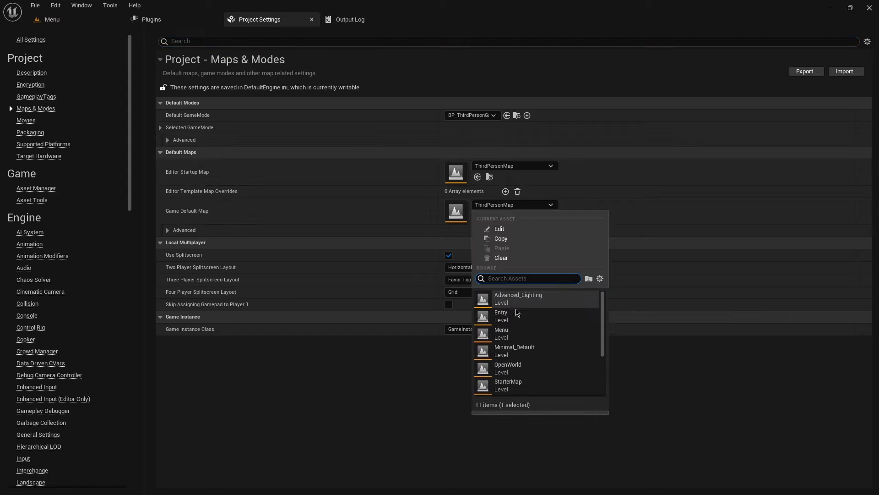
click(521, 333)
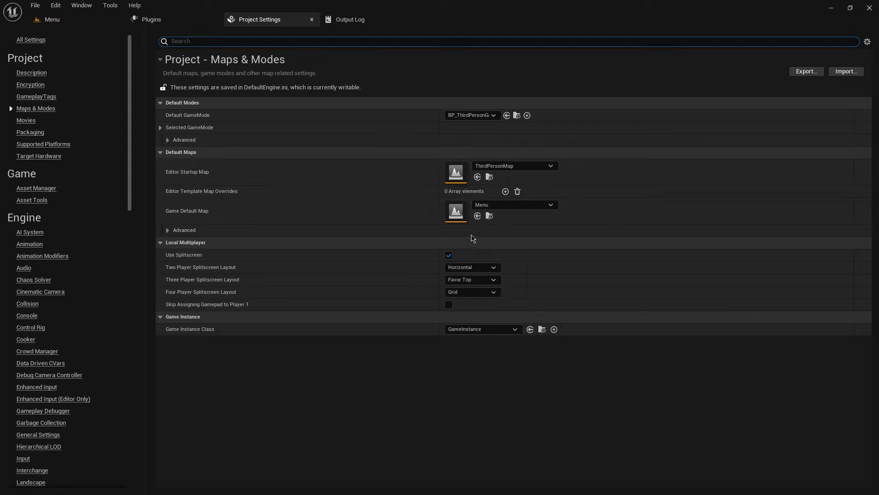
Return to the Menu level and save all project changes
click(52, 19)
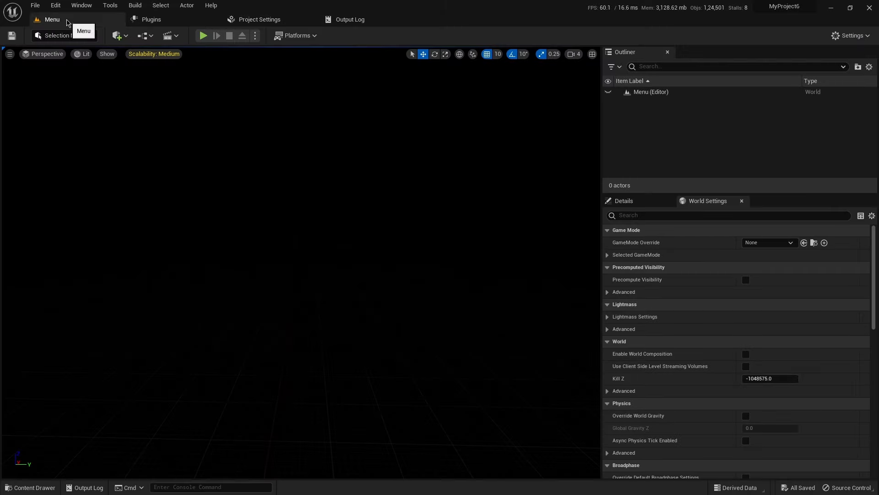
click(34, 5)
click(65, 109)
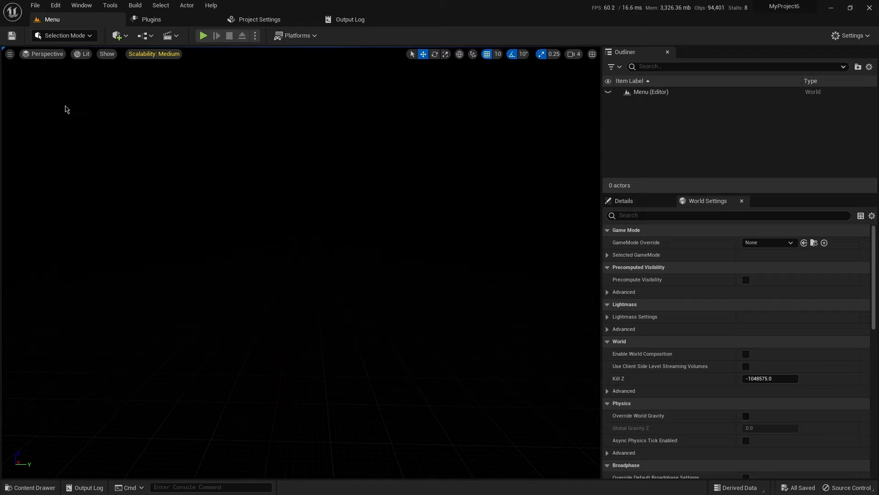
Package the project for Android (ETC2) into the Android_ETC2/Test2 folder and show the output log
click(295, 35)
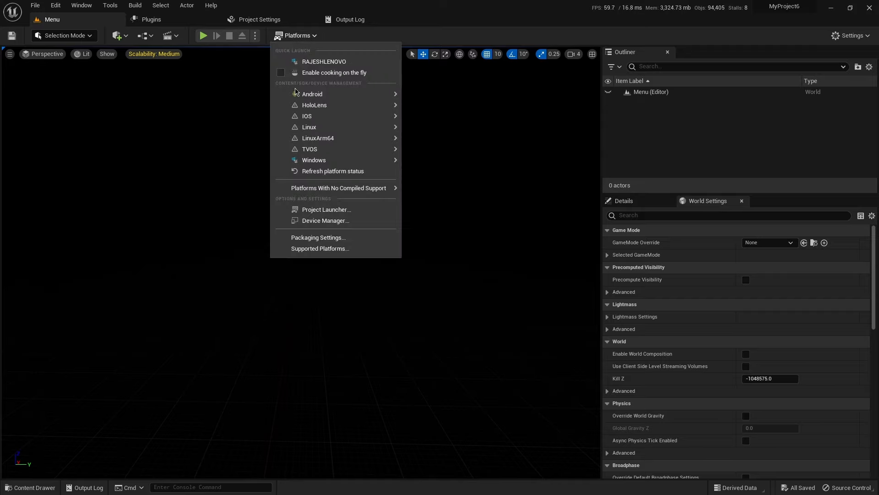
mouse_move(298, 93)
click(426, 109)
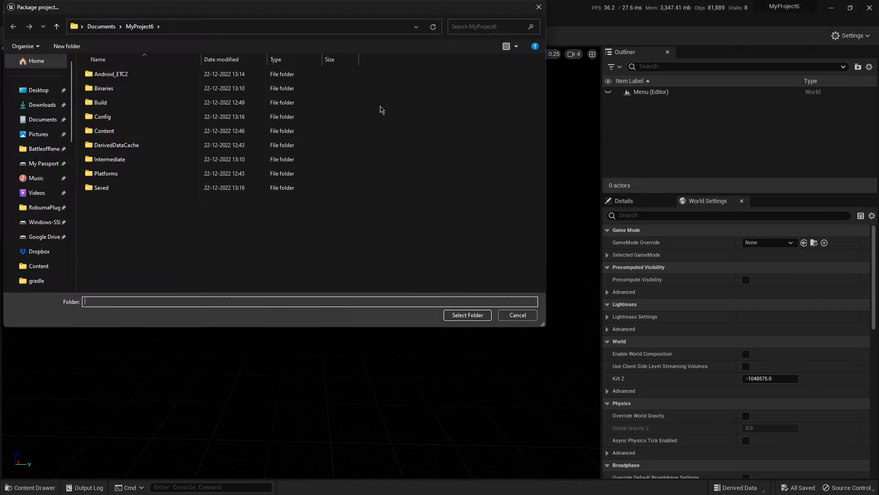
double_click(125, 73)
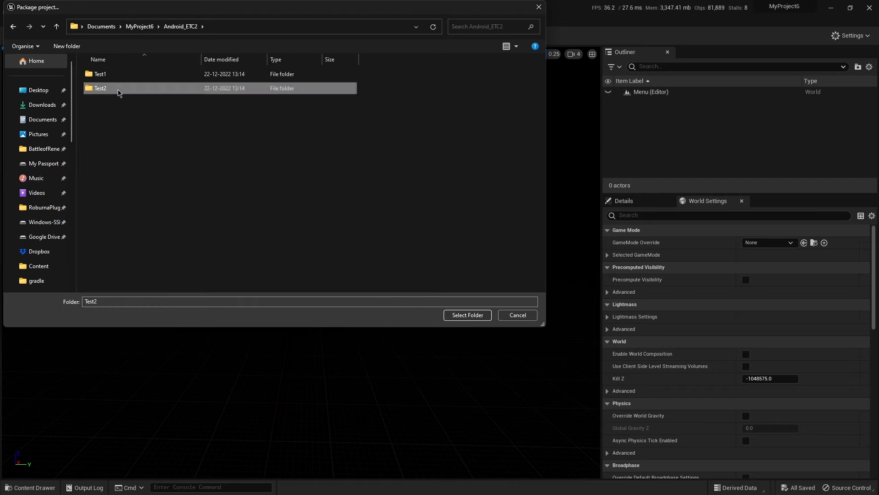
double_click(118, 89)
click(465, 315)
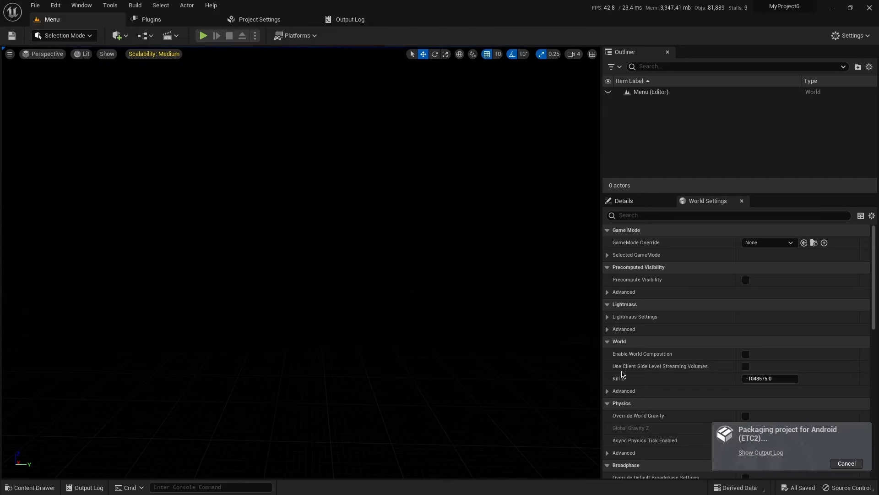
click(776, 456)
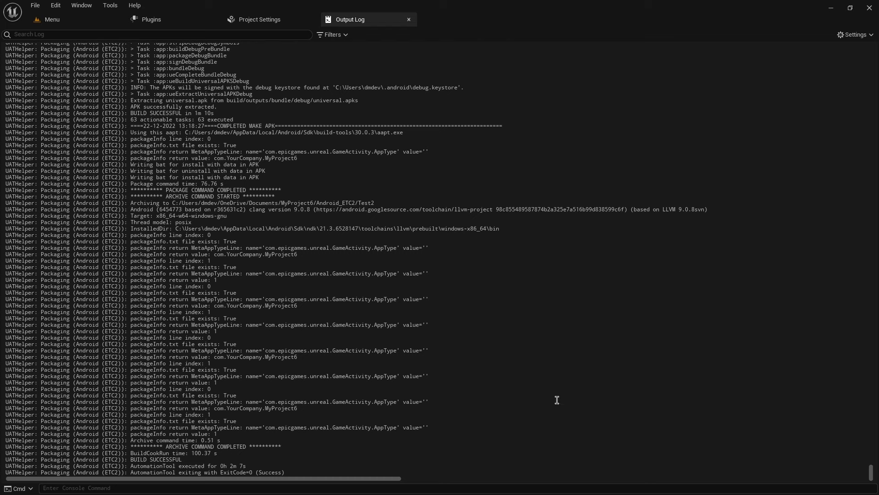
Return to the Menu level, show the Characters folder in File Explorer and go up to the MyProject6 project folder
click(91, 20)
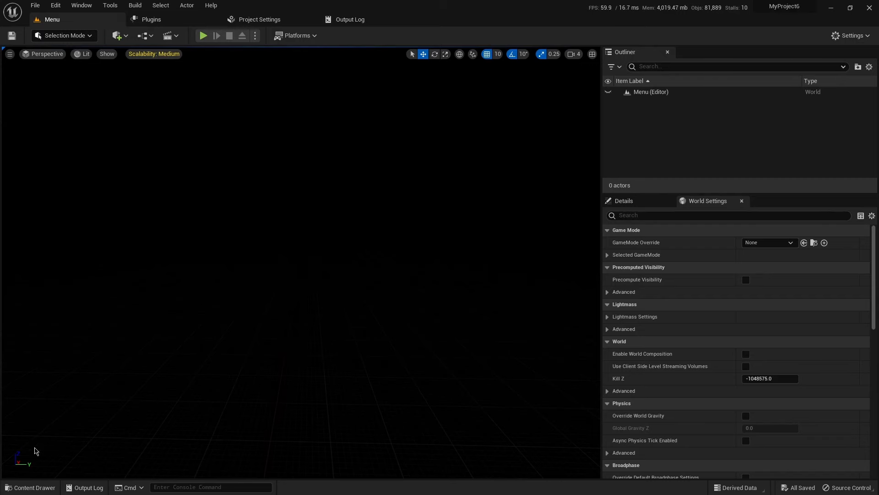
click(30, 487)
click(252, 337)
right_click(255, 339)
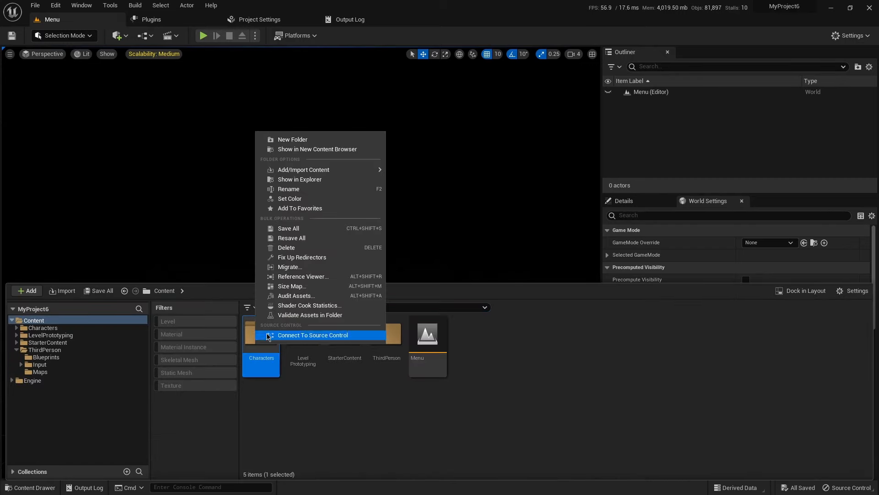
click(289, 182)
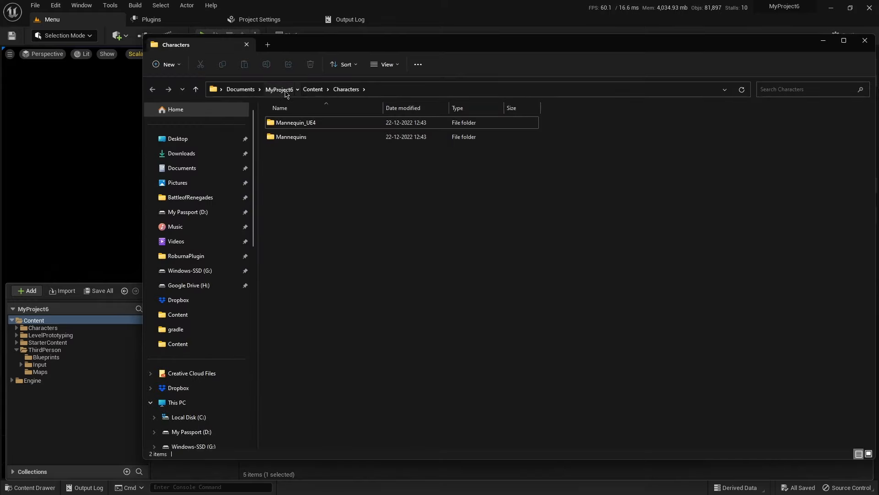
click(285, 92)
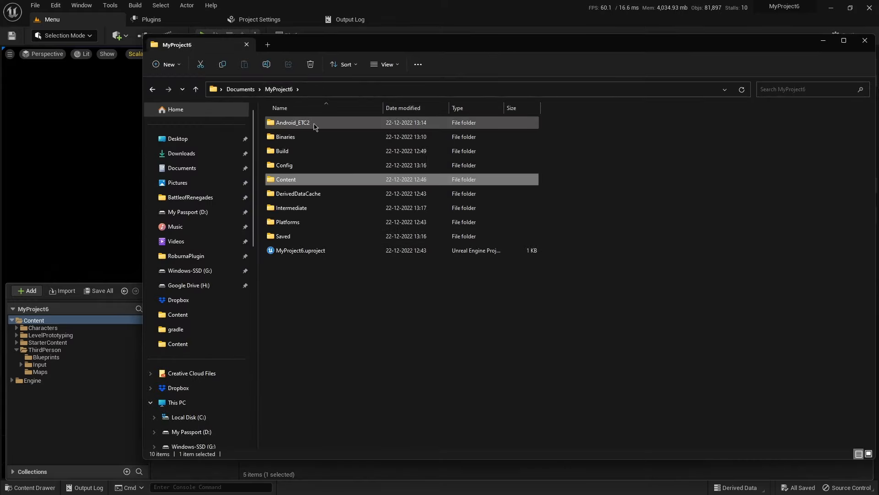
Open the Android_ETC2/Test2 build folder and inspect the properties of MyProject6_universal.apk for its file size
double_click(315, 125)
double_click(306, 138)
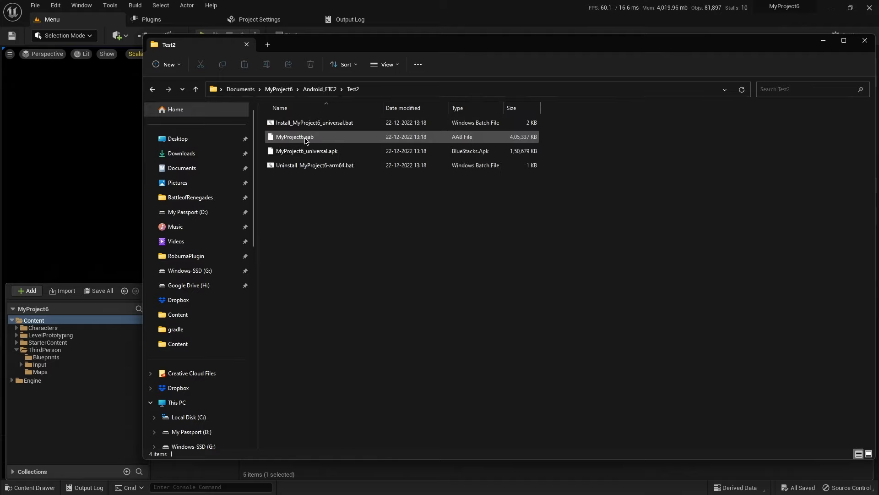
click(392, 153)
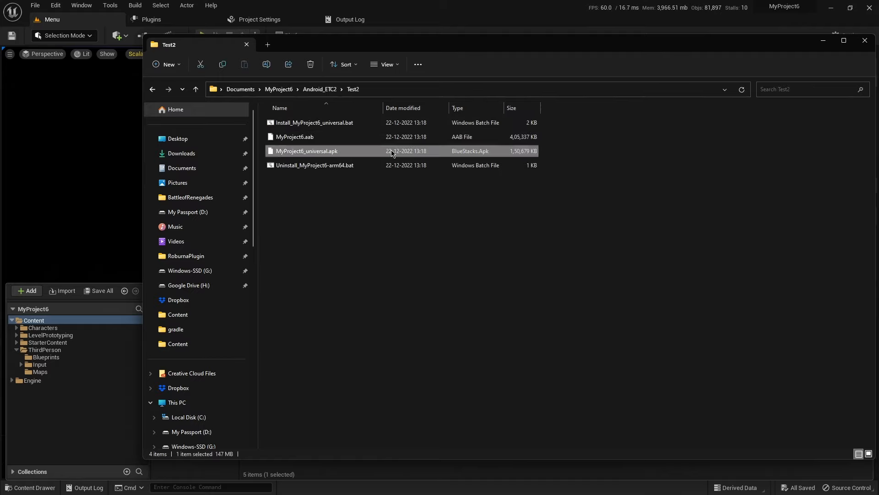
right_click(392, 153)
click(438, 241)
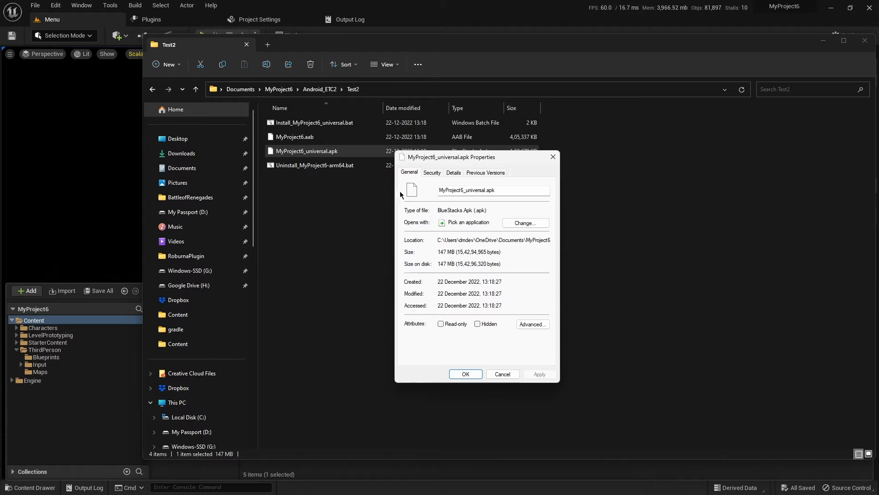
Inspect the size of MyProject6_universal.apk in the Test1 folder for comparison and close both properties windows
click(324, 93)
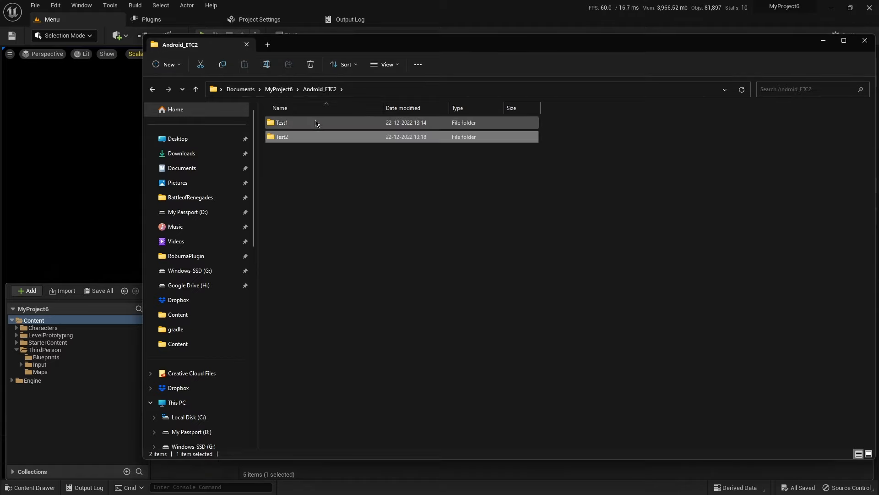
double_click(310, 127)
click(309, 151)
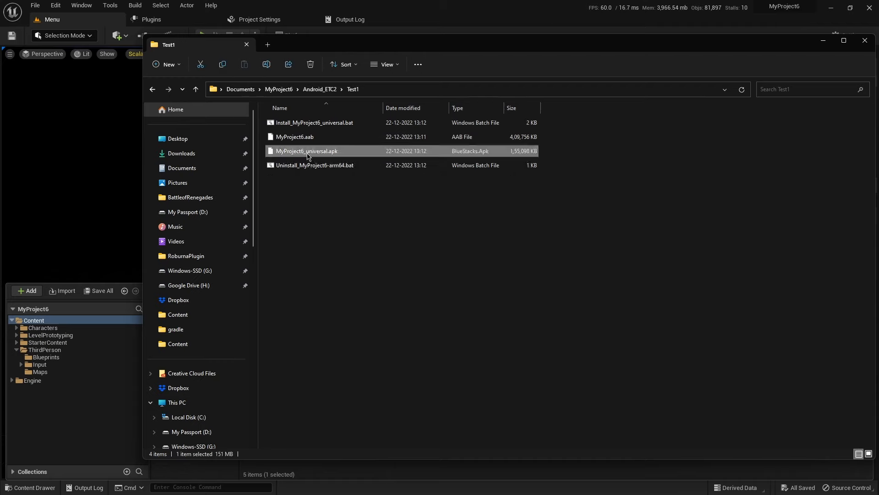
right_click(309, 151)
click(359, 243)
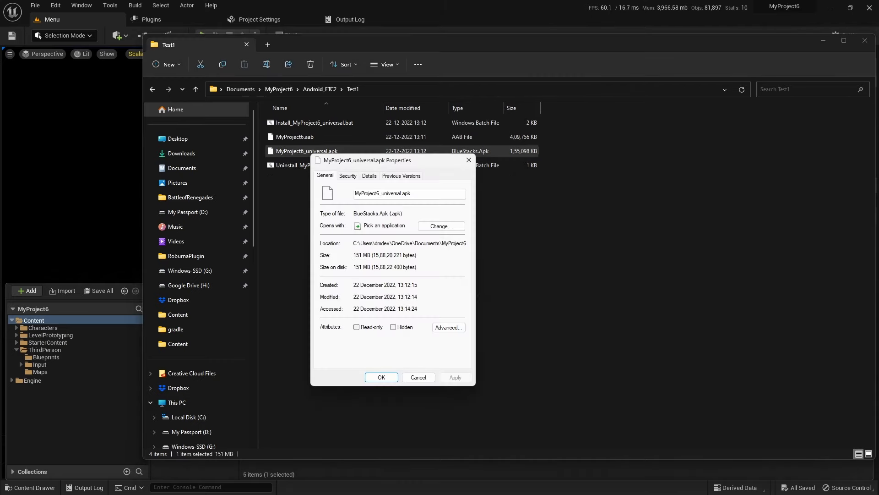
click(418, 377)
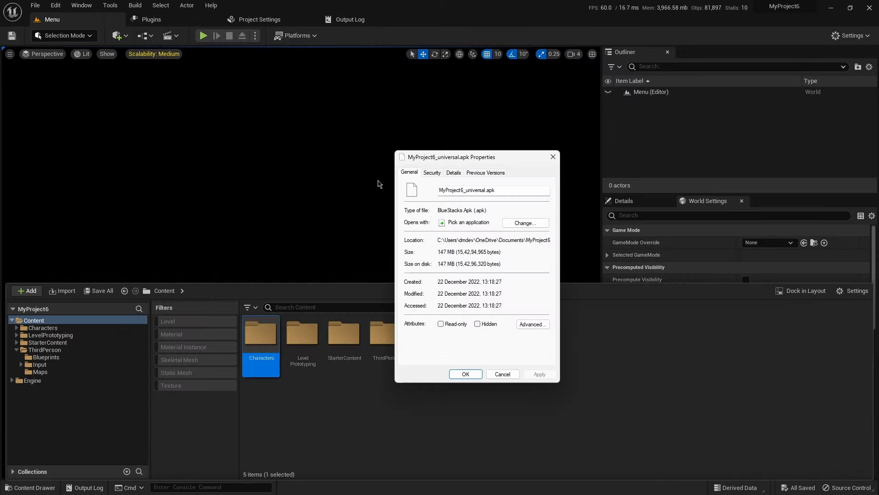
click(504, 375)
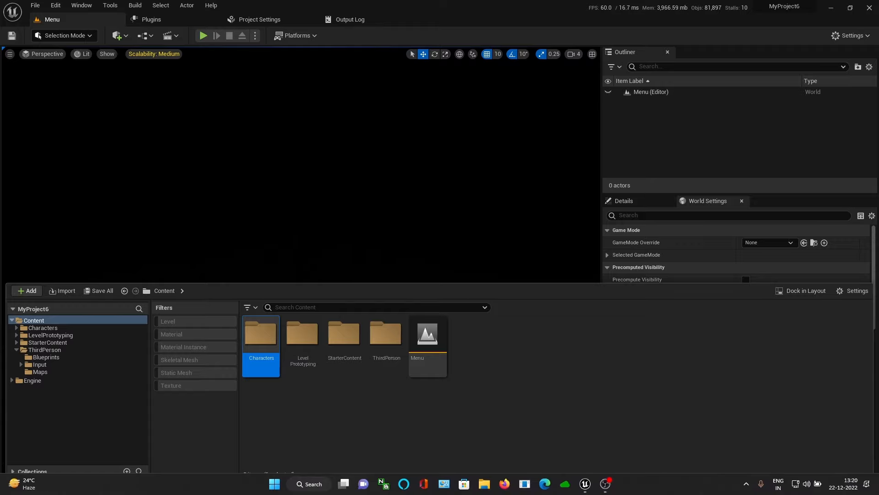
key(super+e)
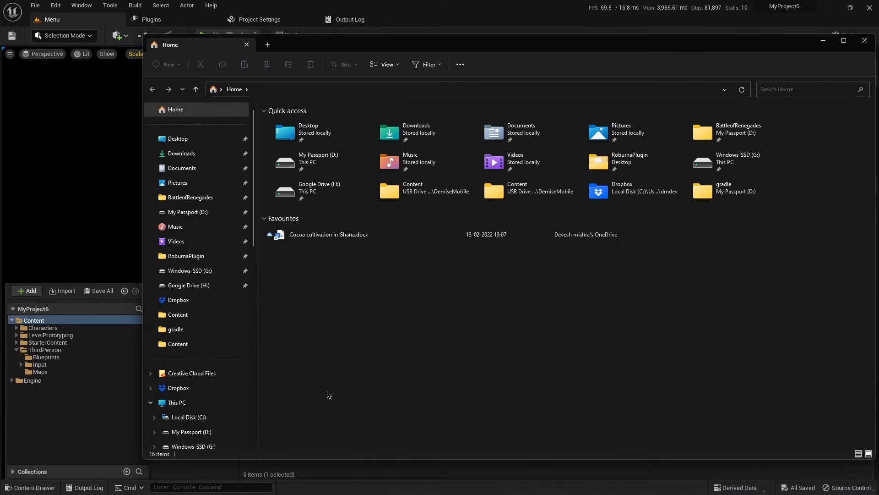
middle_click(209, 49)
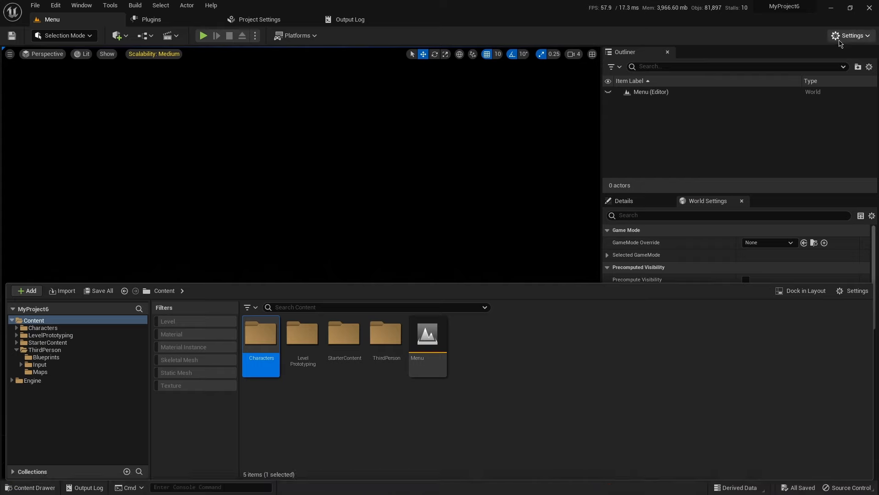
Review the project's Packaging settings, including compression, cooking options, the included maps list and the additional asset directories
click(840, 36)
click(751, 70)
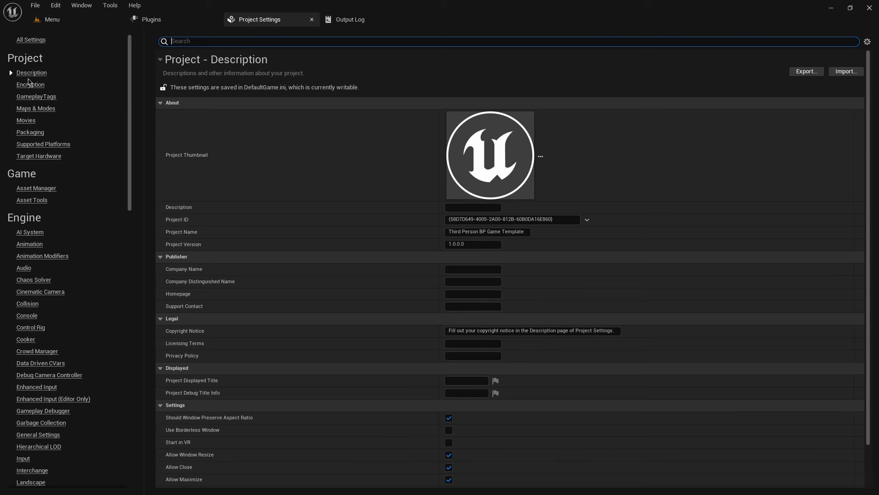
click(30, 132)
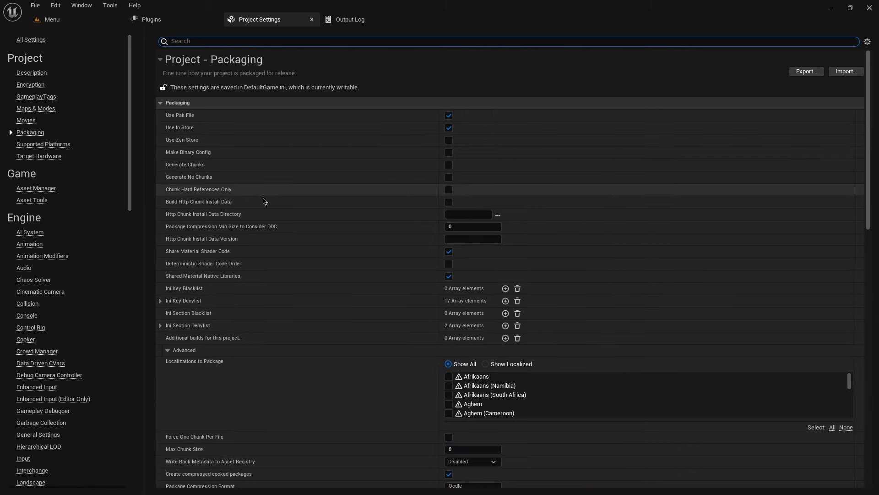
scroll(288, 212, down, 15)
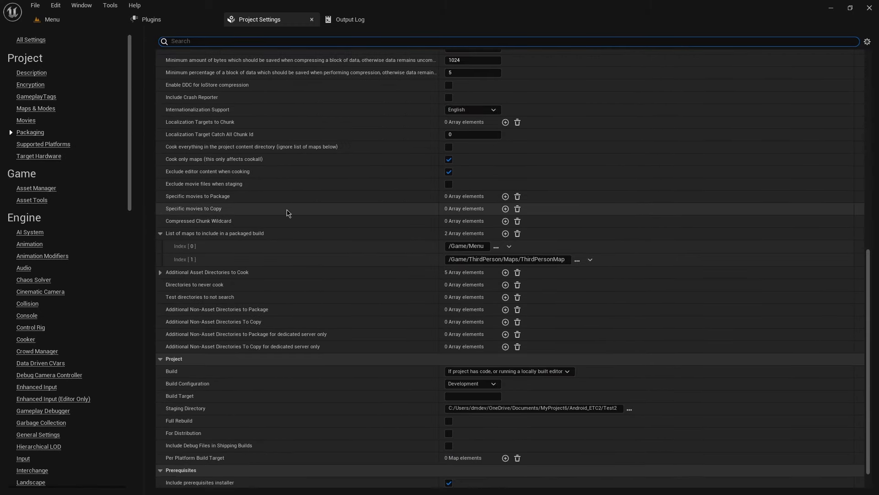
scroll(287, 212, down, 1)
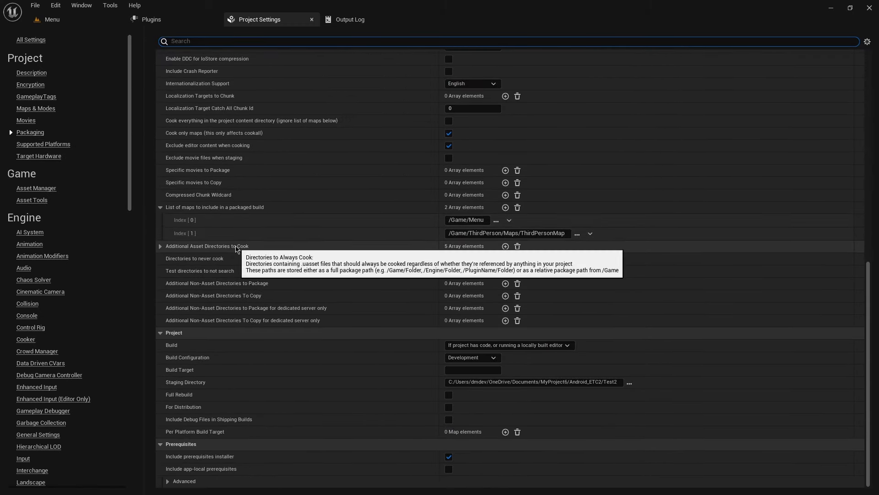
scroll(243, 252, up, 3)
scroll(245, 253, up, 4)
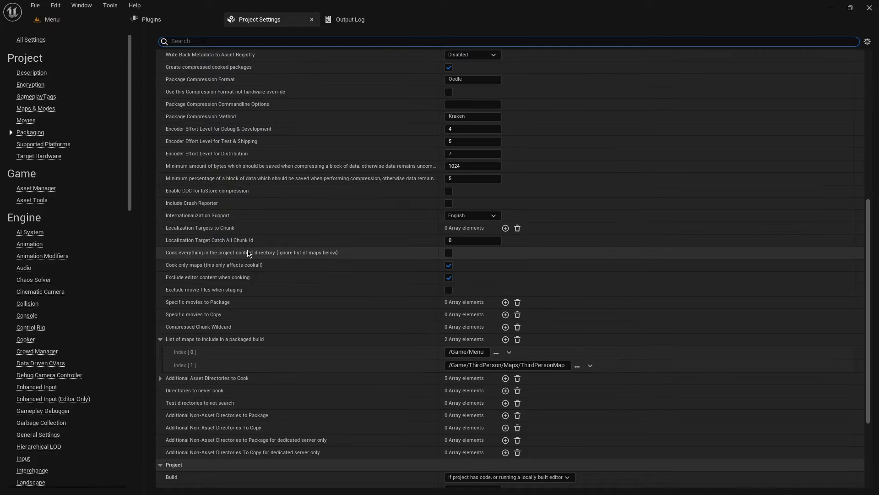
scroll(249, 252, up, 3)
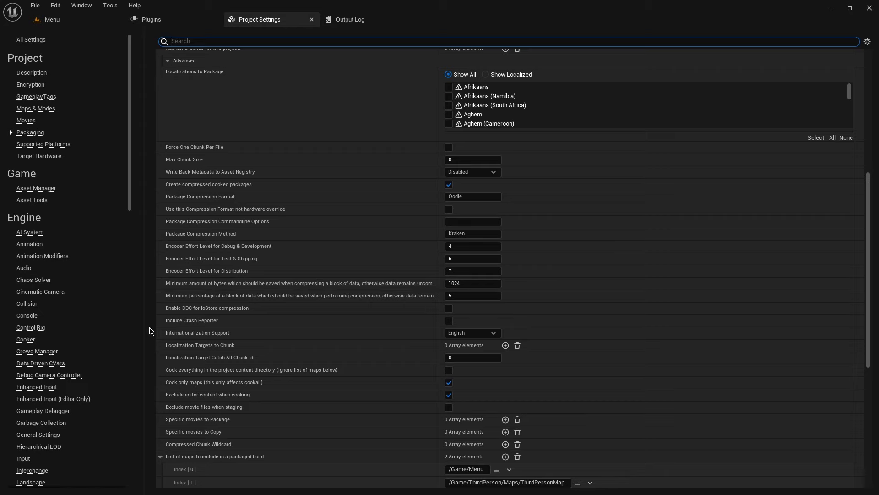
scroll(175, 247, up, 9)
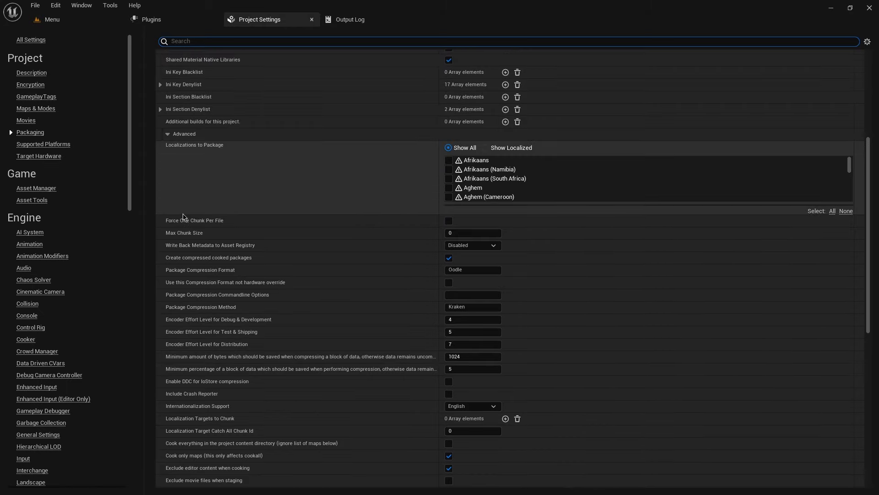
scroll(183, 217, up, 2)
scroll(187, 231, down, 5)
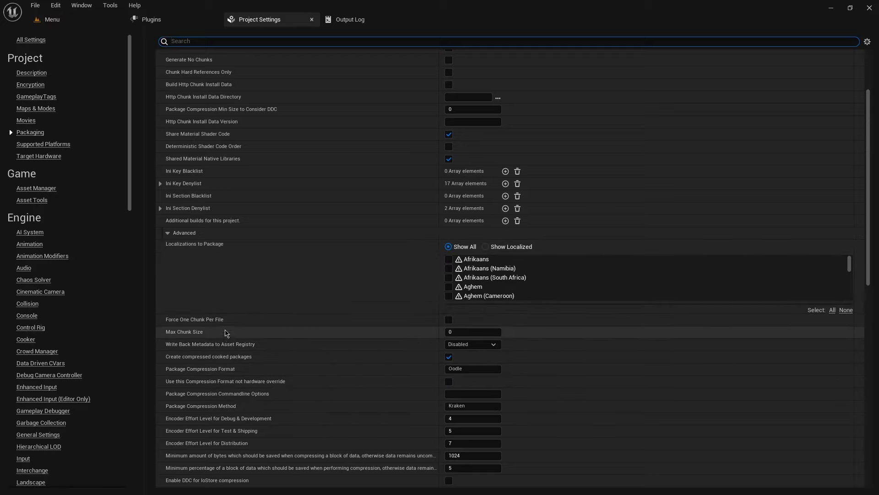
scroll(215, 302, down, 5)
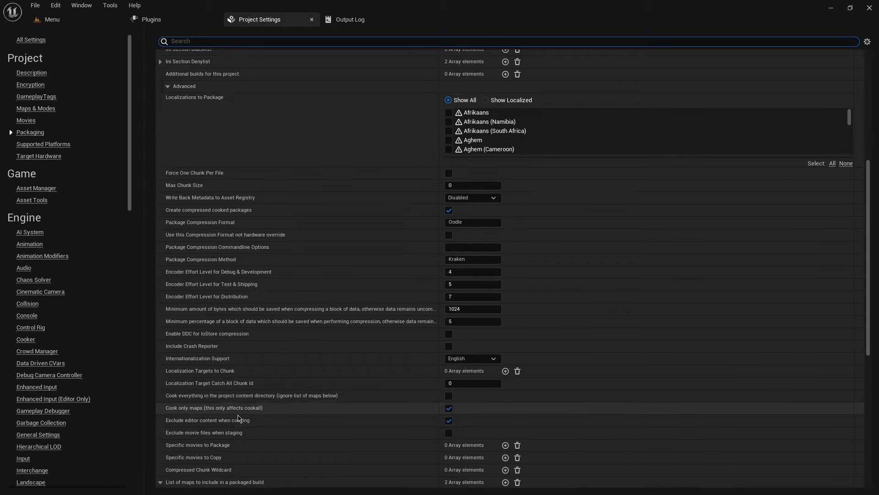
scroll(224, 433, down, 2)
scroll(202, 439, down, 2)
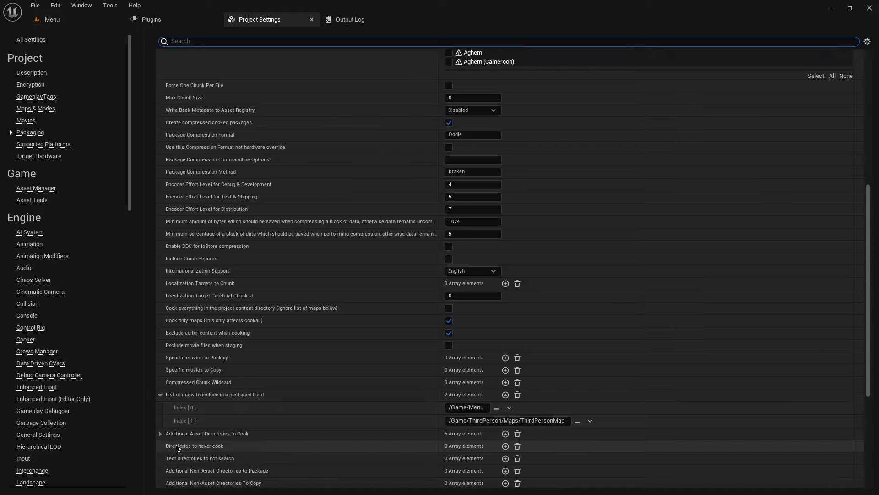
Return to the Menu level, filter the project content to Texture assets, look through them and clear the filter
click(50, 19)
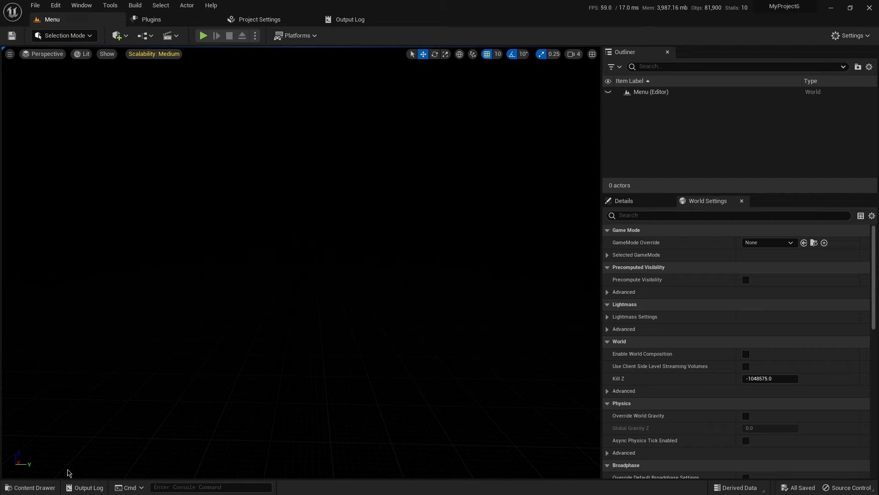
click(32, 487)
click(255, 364)
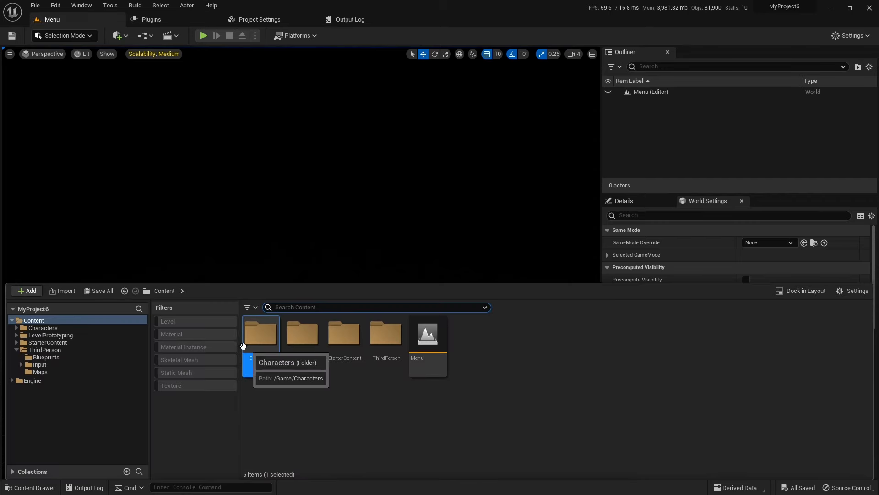
click(181, 386)
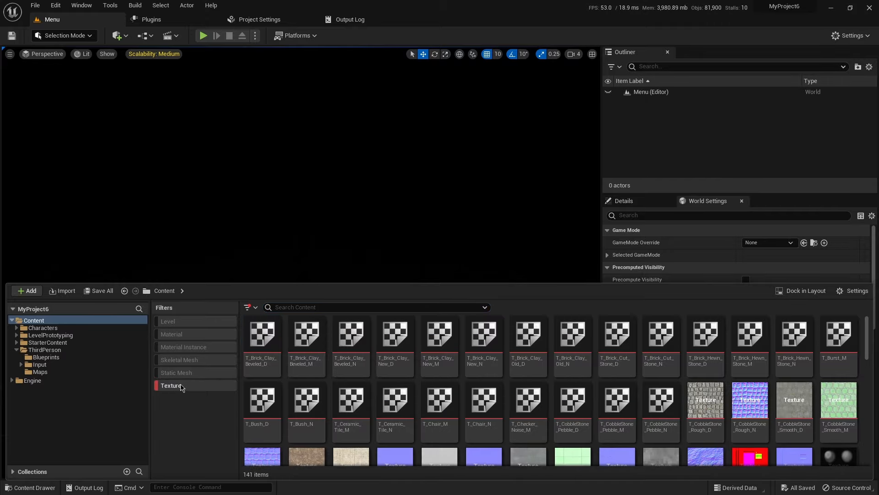
scroll(347, 381, down, 10)
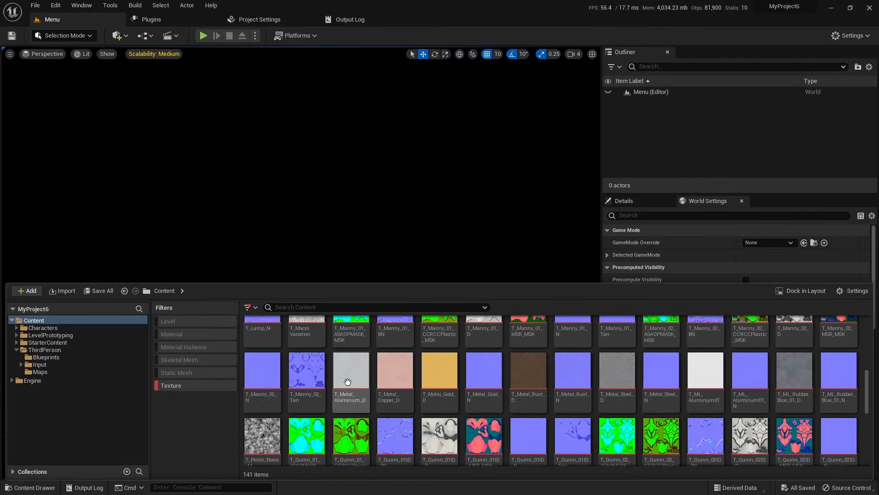
scroll(347, 381, down, 10)
scroll(351, 363, up, 10)
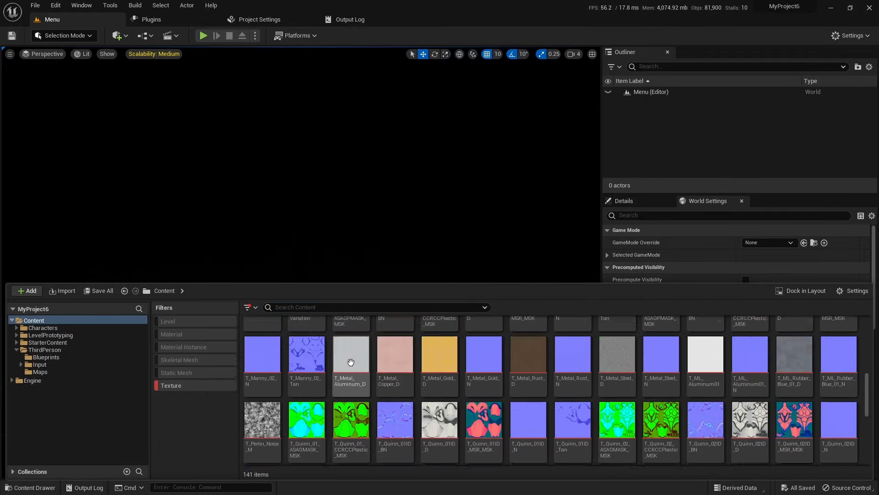
scroll(351, 362, up, 5)
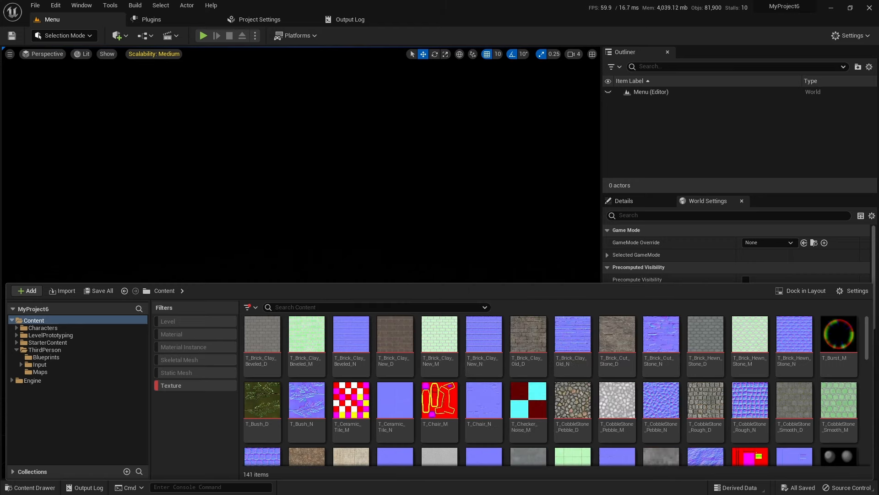
click(200, 388)
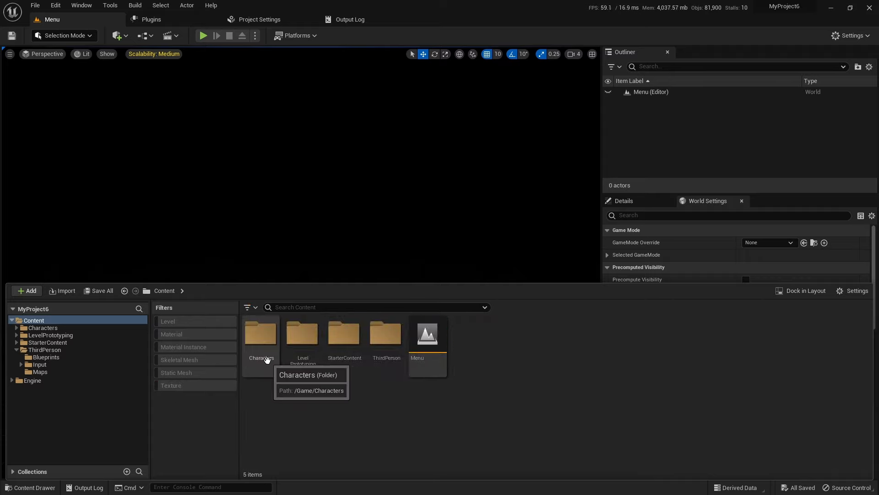
Show the Characters folder in File Explorer and look into the Test1 and Test2 folders under Android_ETC2
right_click(267, 358)
click(301, 197)
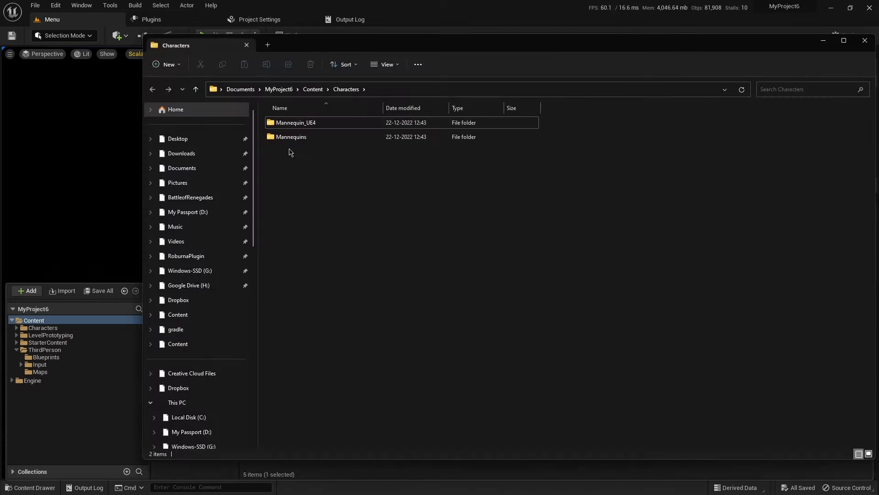
click(280, 89)
double_click(275, 123)
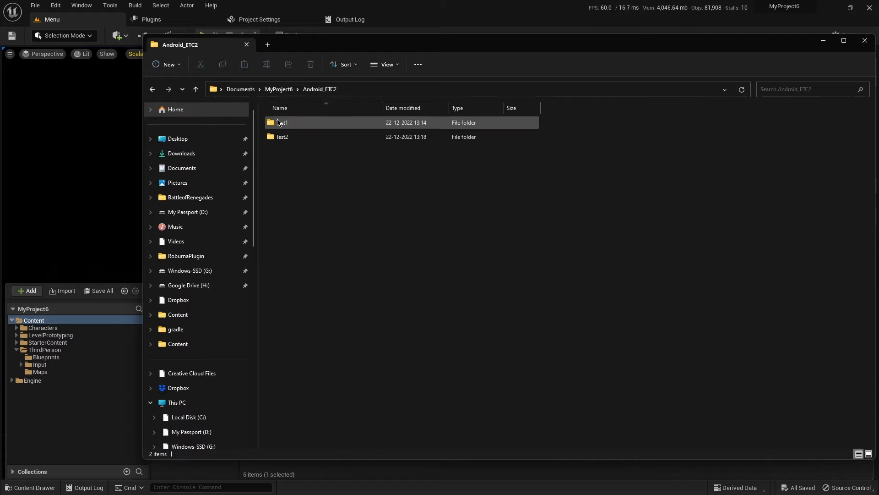
double_click(276, 122)
click(311, 89)
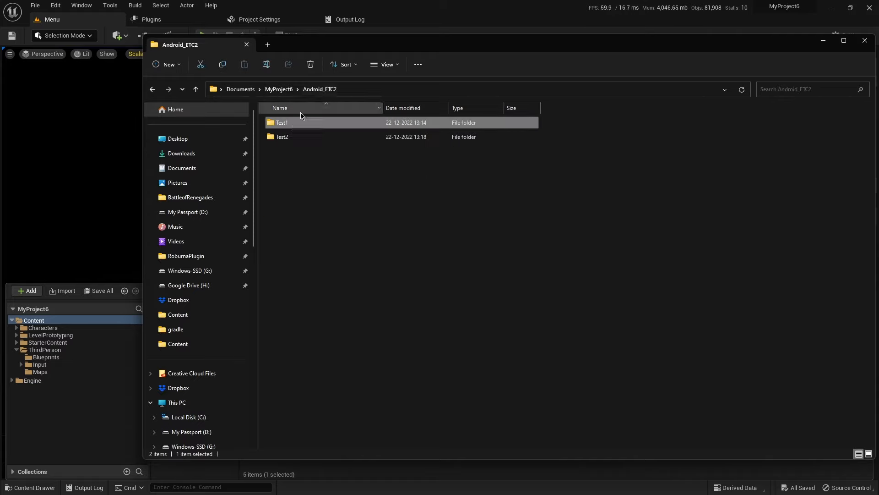
double_click(287, 137)
Browse the project's Build\Android source folders, looking into com\epicgames and com\YourCompany\MyProject6
click(279, 89)
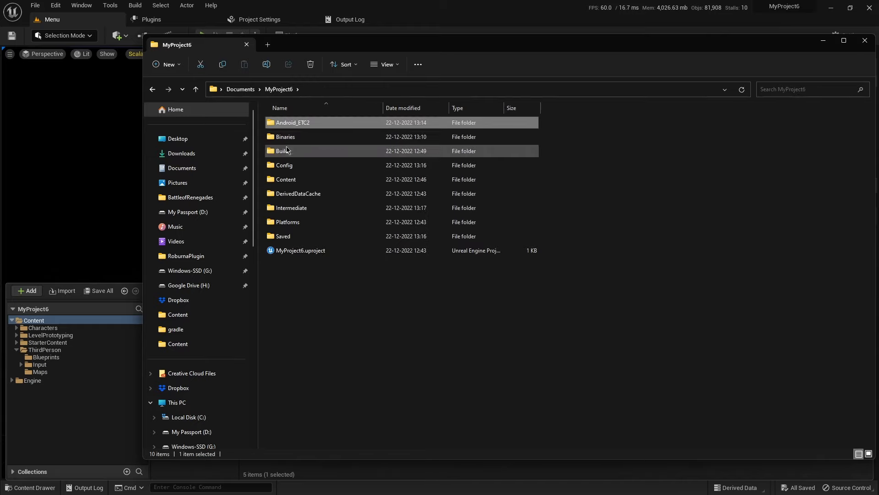
click(293, 139)
double_click(293, 149)
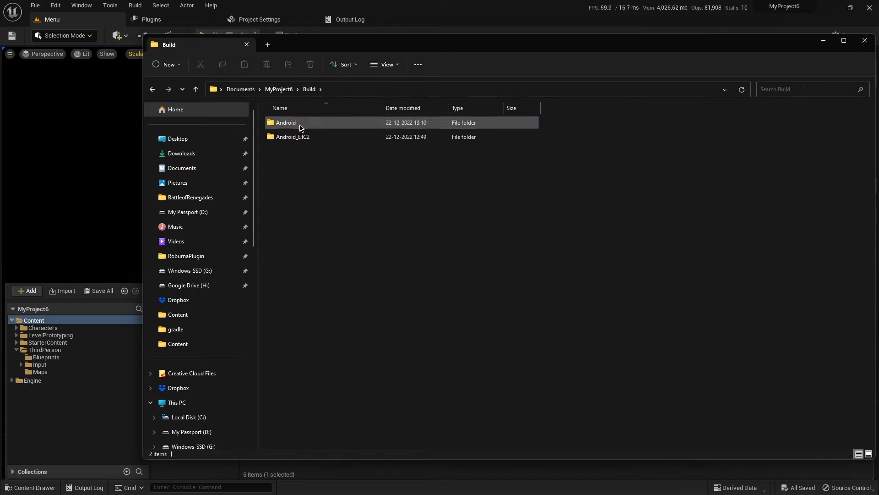
double_click(300, 128)
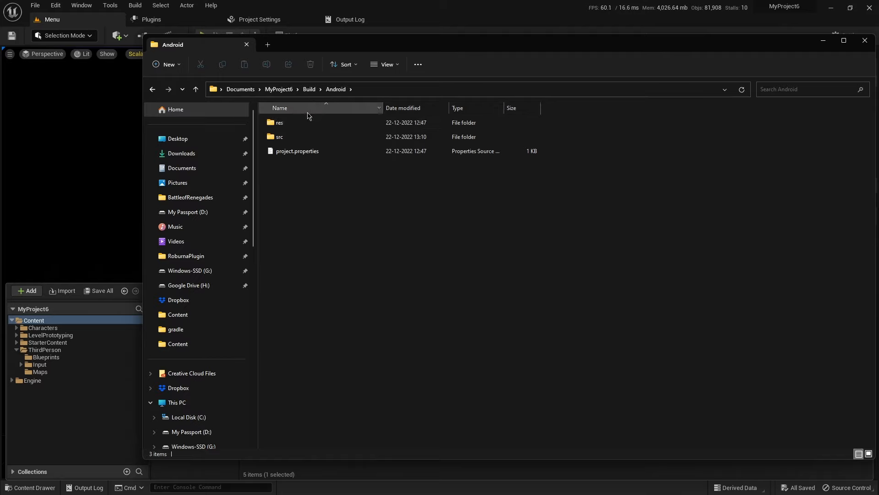
double_click(306, 136)
double_click(308, 127)
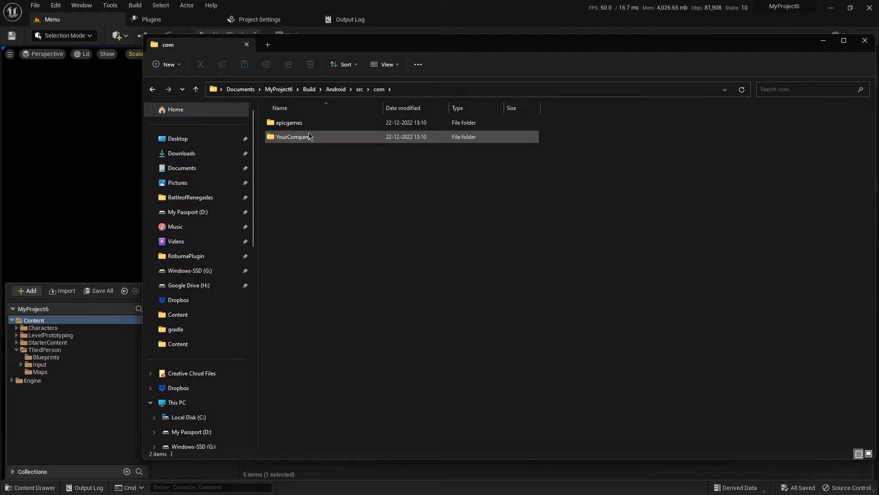
double_click(309, 128)
click(379, 89)
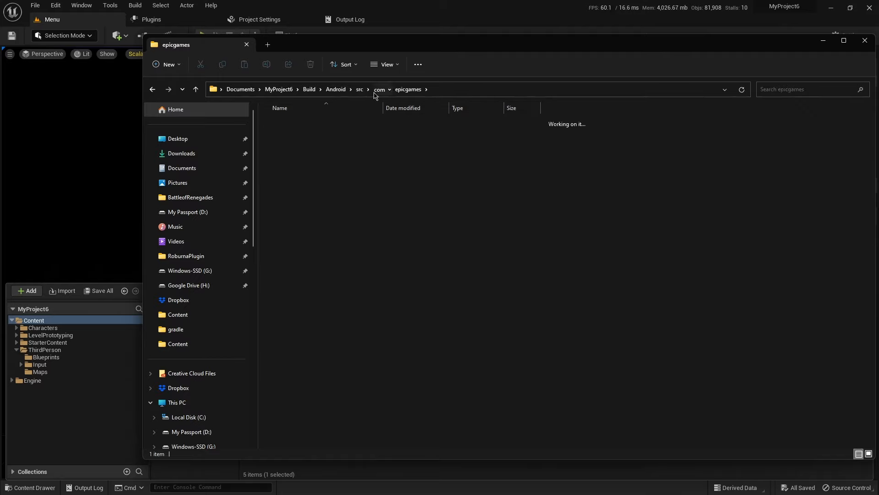
double_click(304, 137)
double_click(305, 128)
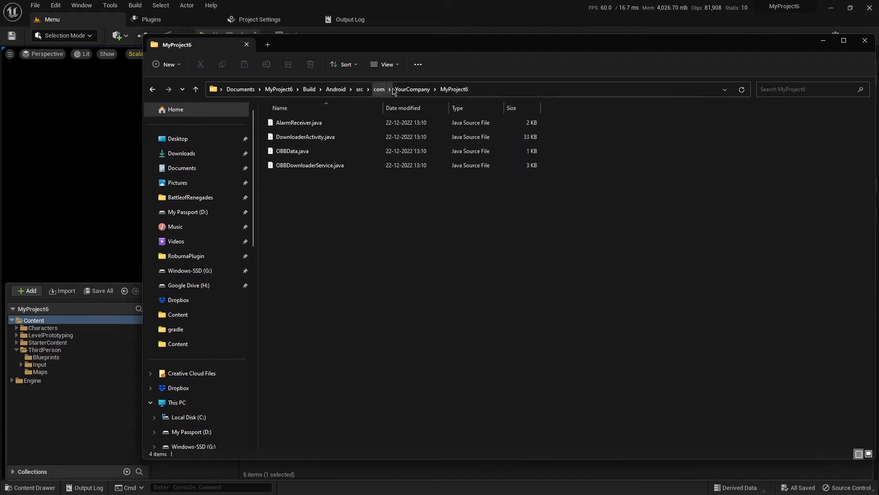
Return to the Build folder, look into Android_ETC2\FileOpenOrder, and recheck the Android\src folder
click(352, 91)
click(360, 90)
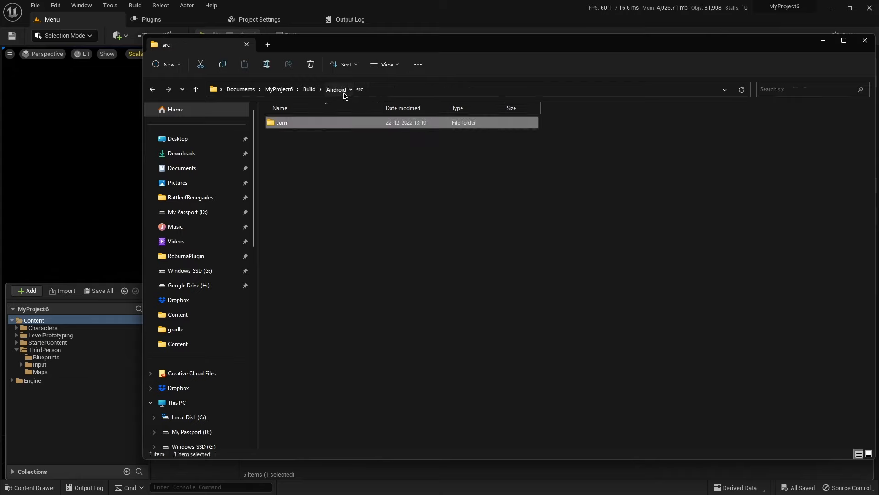
click(339, 89)
click(309, 89)
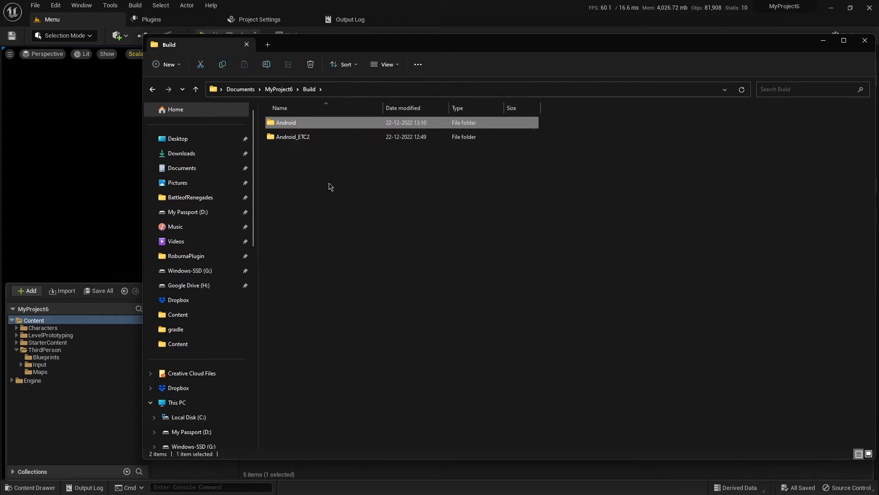
double_click(303, 137)
double_click(298, 123)
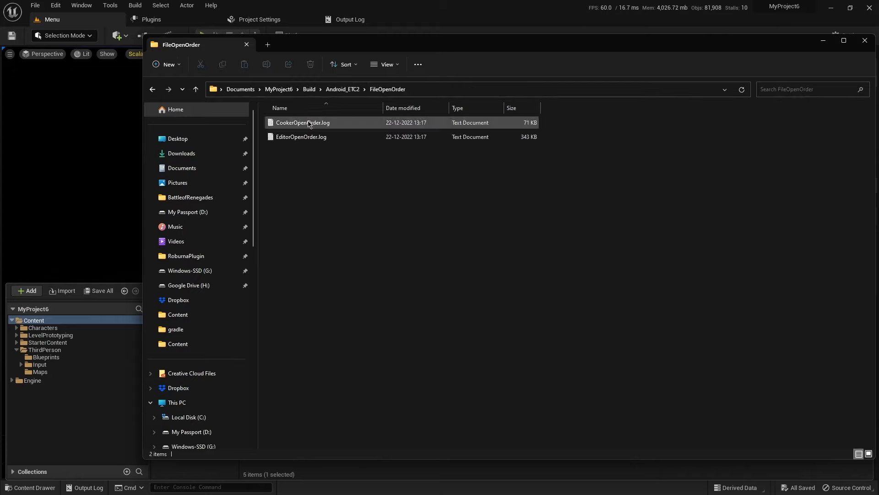
click(310, 89)
double_click(304, 124)
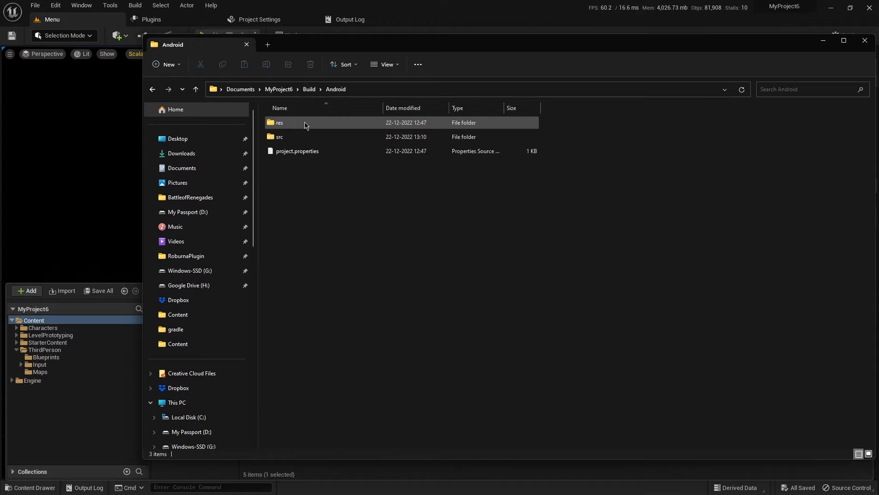
double_click(309, 138)
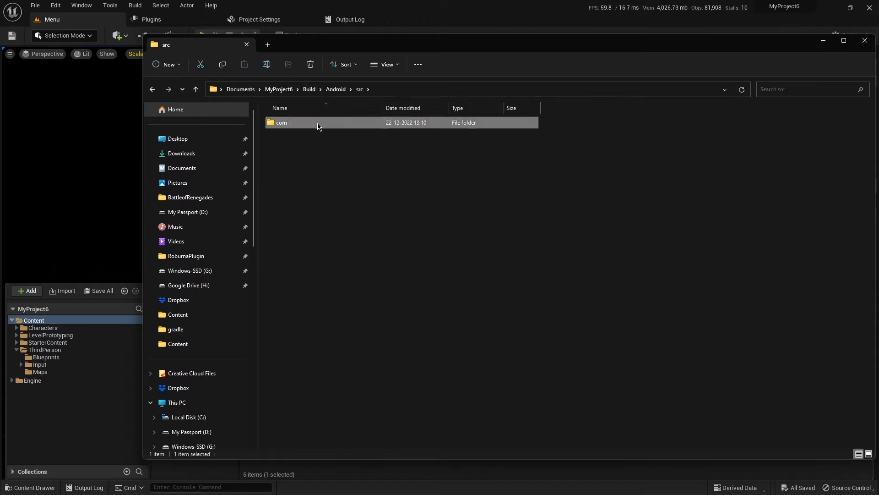
double_click(293, 123)
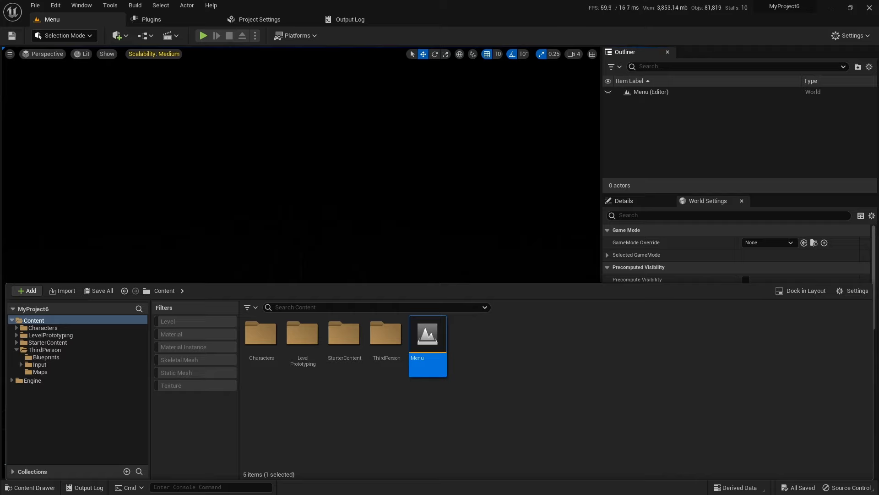
Show the Characters folder in File Explorer and go to the project's Android_ETC2\Test2 build folder
right_click(274, 342)
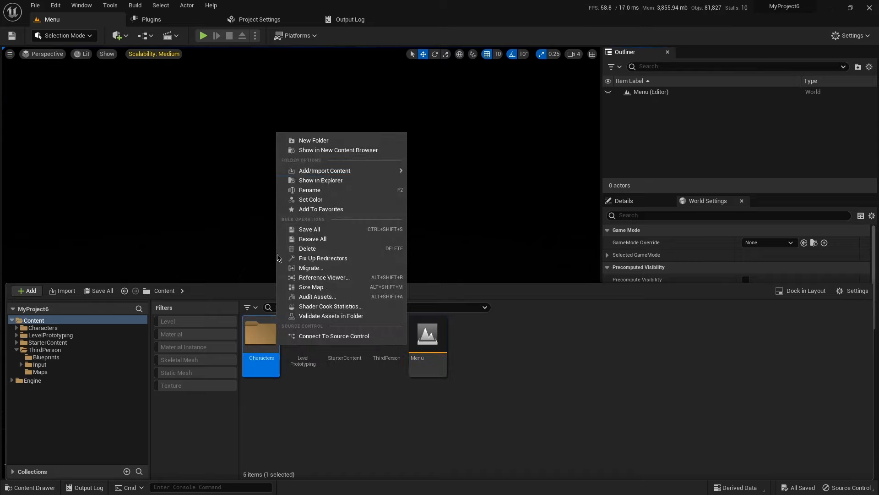
click(308, 180)
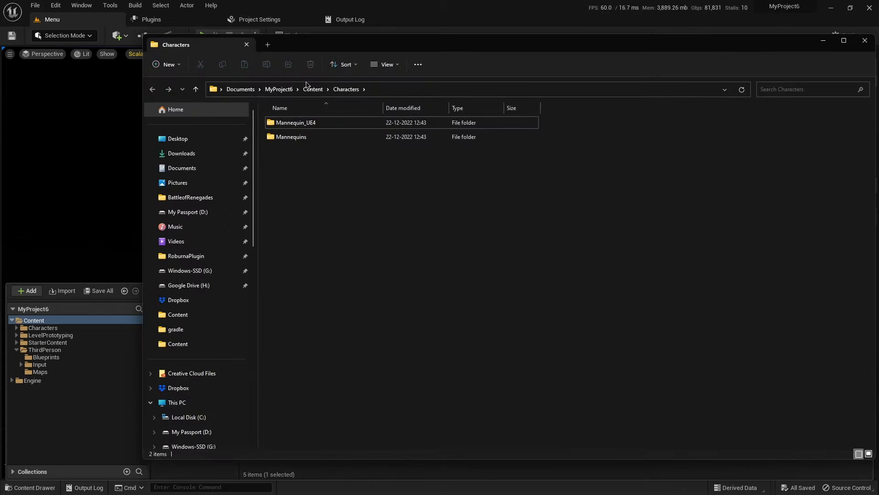
click(279, 89)
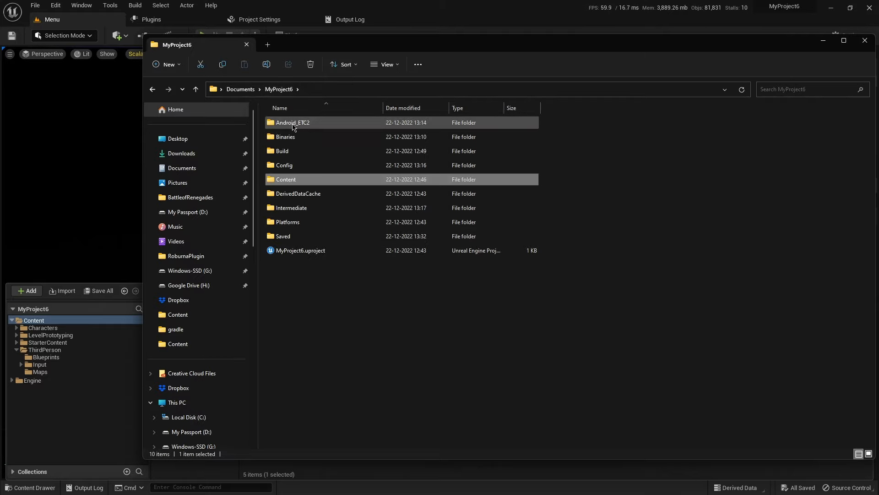
double_click(293, 123)
double_click(286, 137)
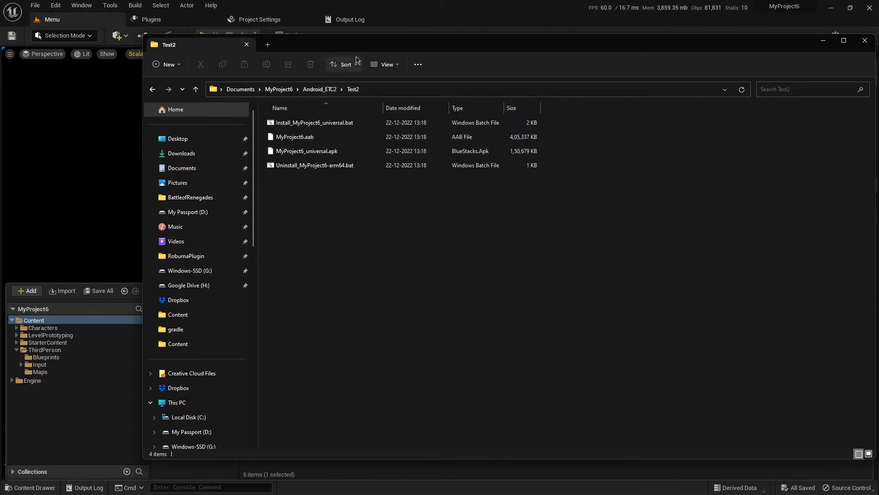
Inspect the size of MyProject6_universal.apk in the Test2 folder through its properties
drag(362, 43, 254, 38)
click(207, 147)
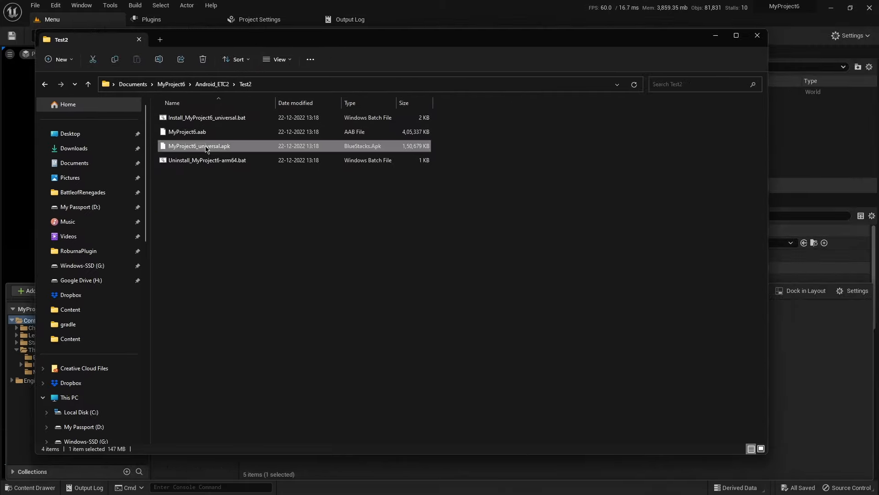
right_click(207, 148)
click(230, 235)
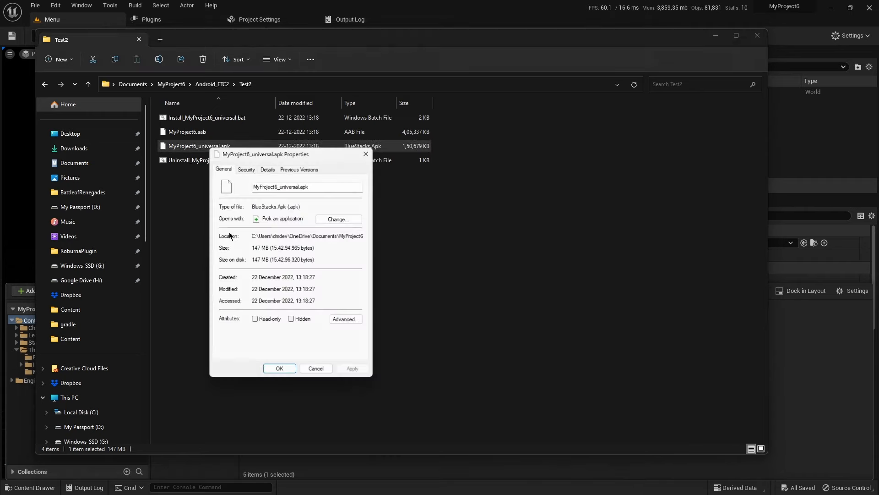
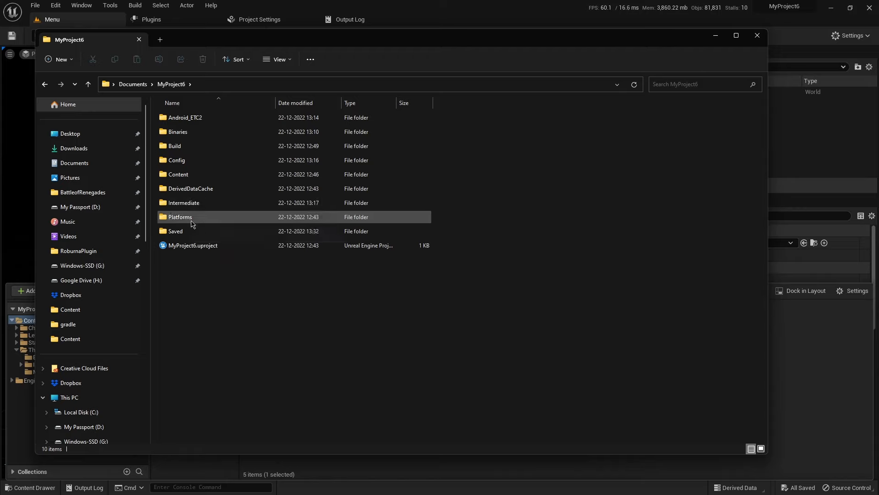
Open the project's Saved\Cooked\Android_ETC2 folder
double_click(189, 231)
click(174, 160)
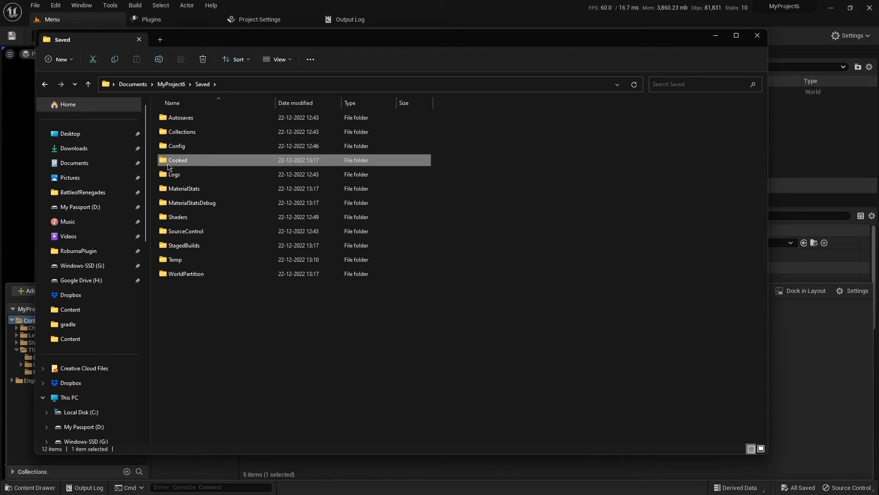
double_click(174, 160)
click(178, 120)
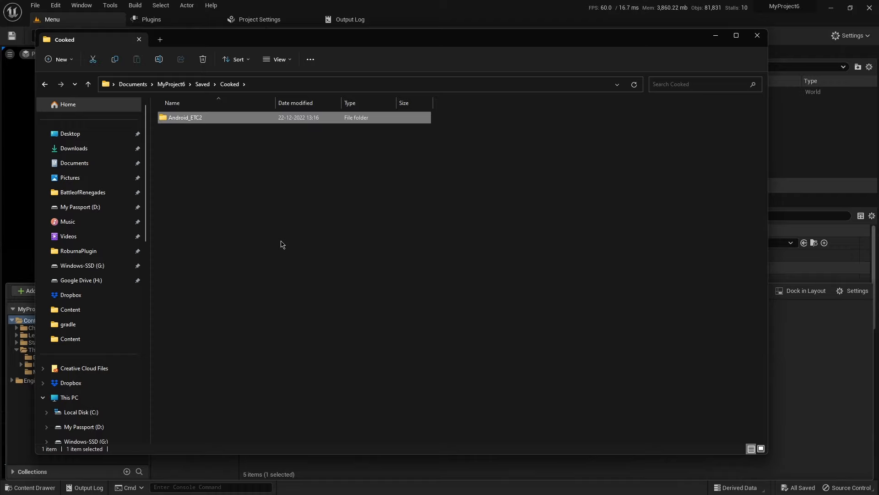
double_click(187, 118)
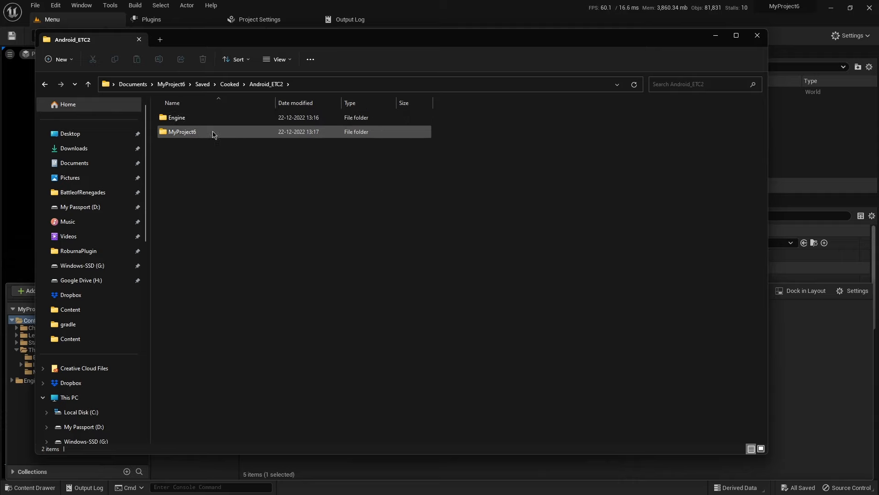
Inspect the cooked MyProject6 folder's size in its properties and move the properties window clear of the folder list
right_click(185, 136)
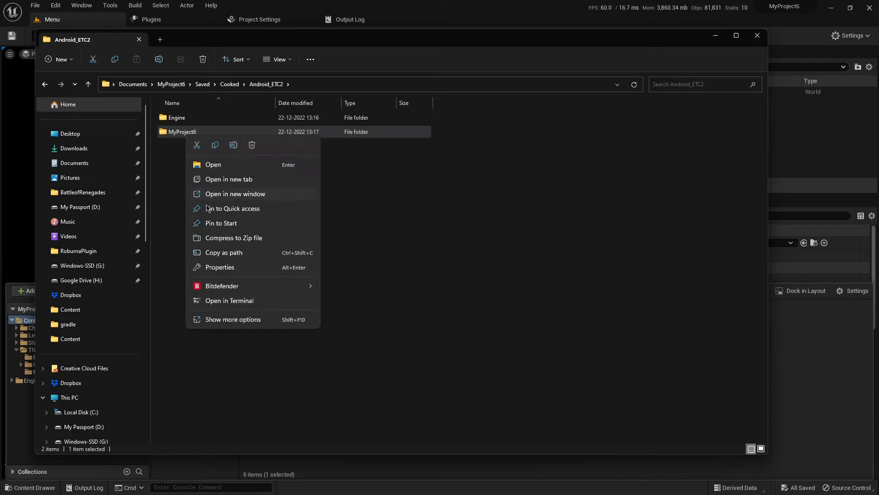
click(210, 269)
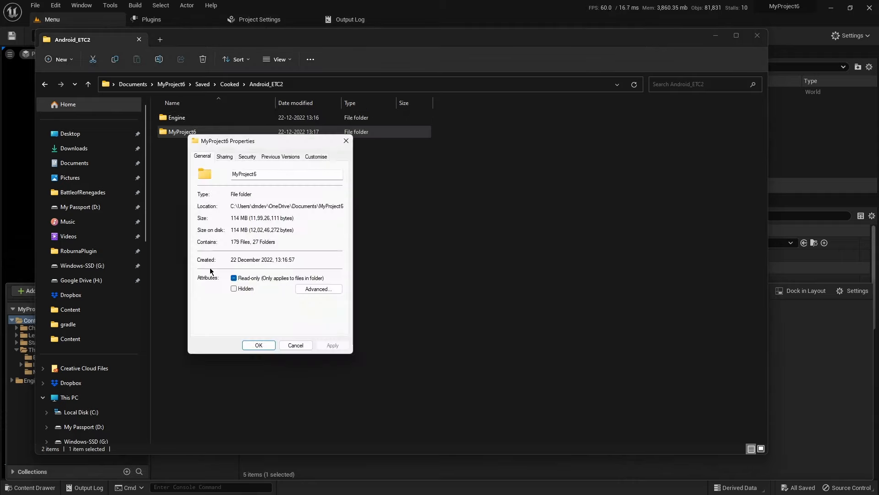
drag(236, 145, 410, 178)
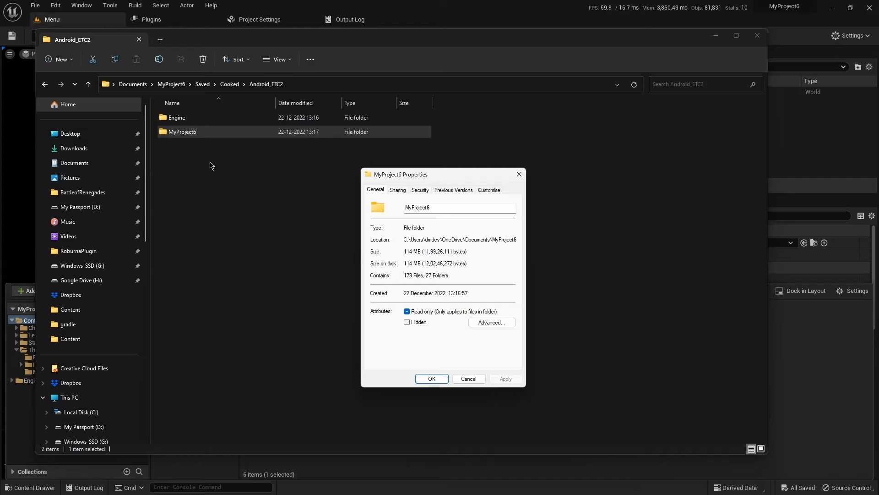
key(Escape)
Compare the cooked Engine folder's size with MyProject6's in their properties, and close both properties windows
drag(211, 165, 189, 116)
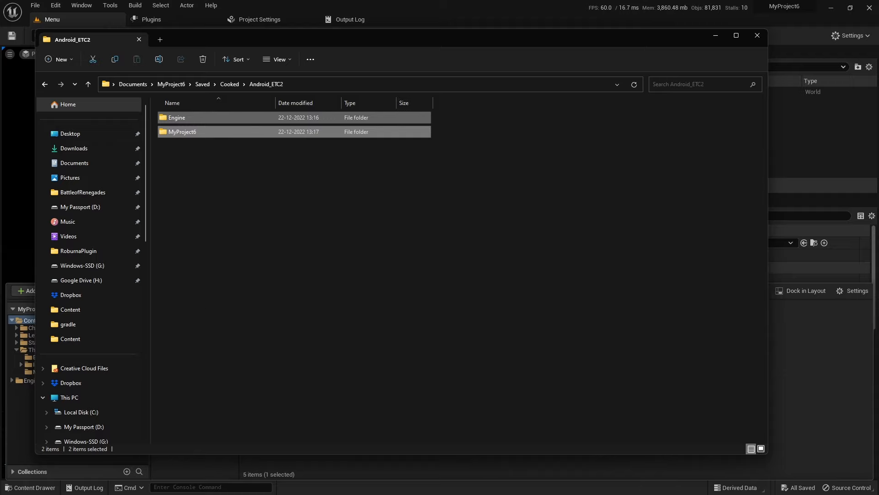
key(alt+Tab)
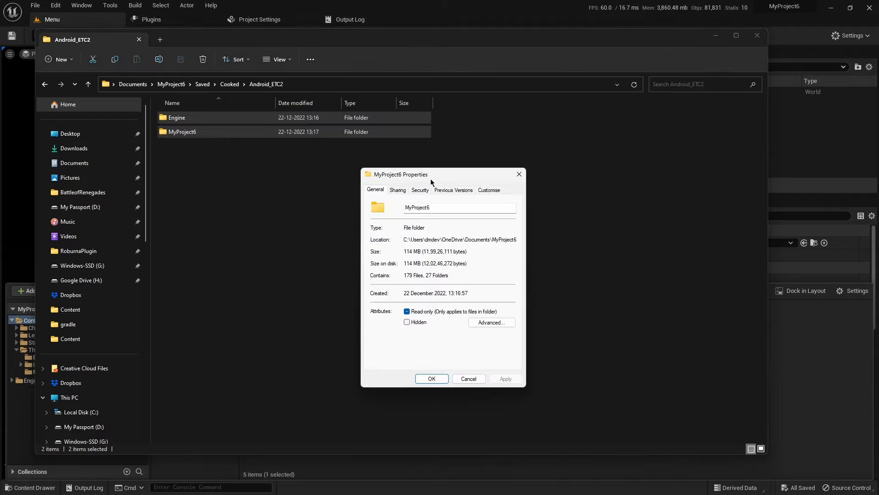
drag(431, 182, 573, 98)
click(200, 122)
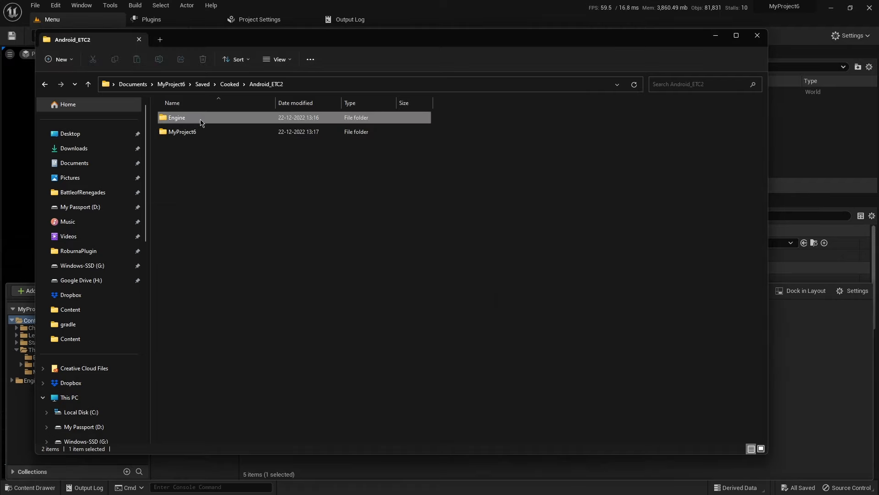
right_click(200, 121)
click(226, 249)
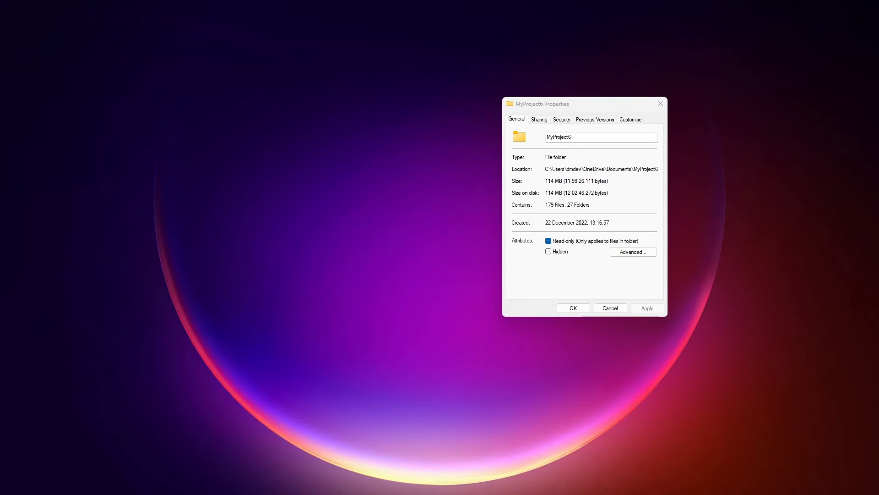
key(alt+Tab)
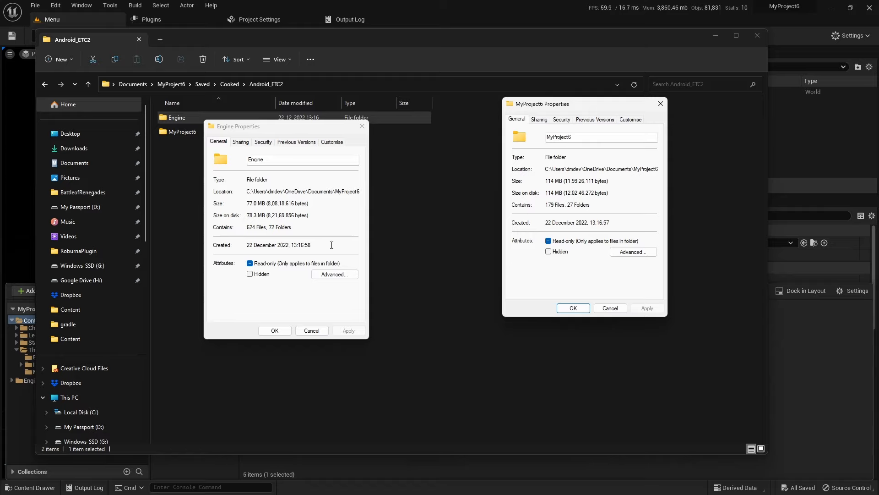
click(611, 308)
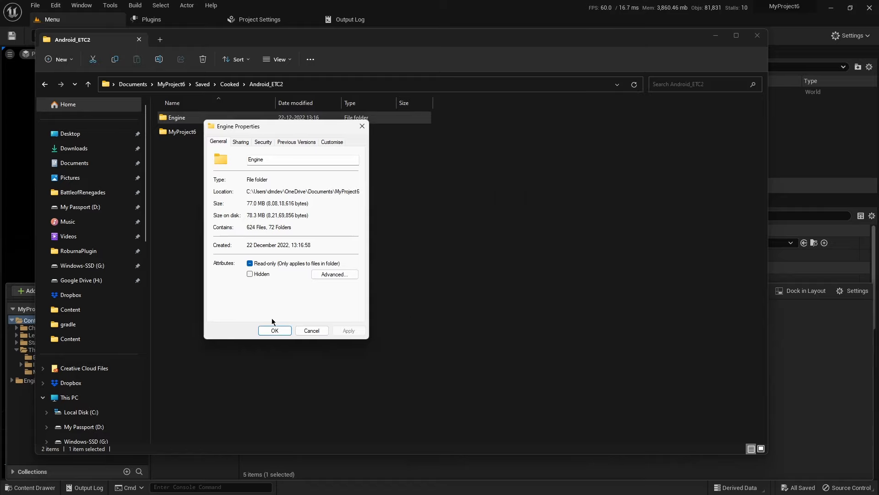
click(312, 330)
Inspect the size of the Content folder inside the cooked MyProject6 folder and move the File Explorer window aside
double_click(184, 132)
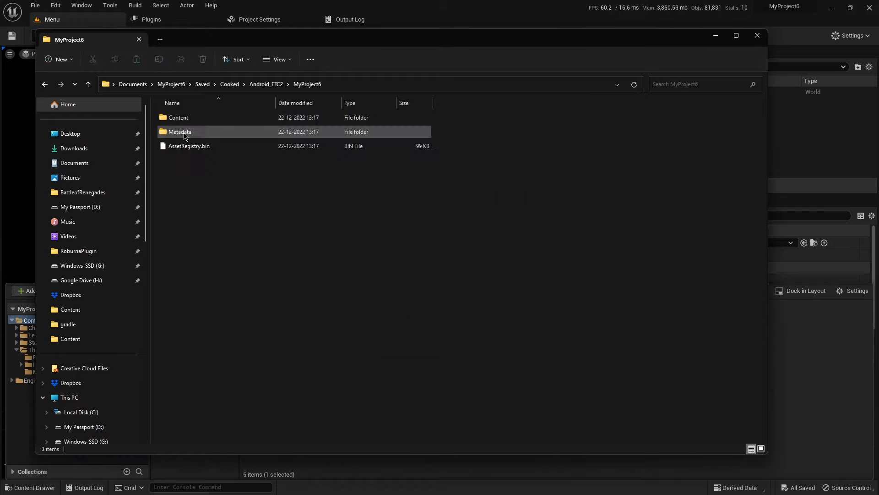
click(200, 122)
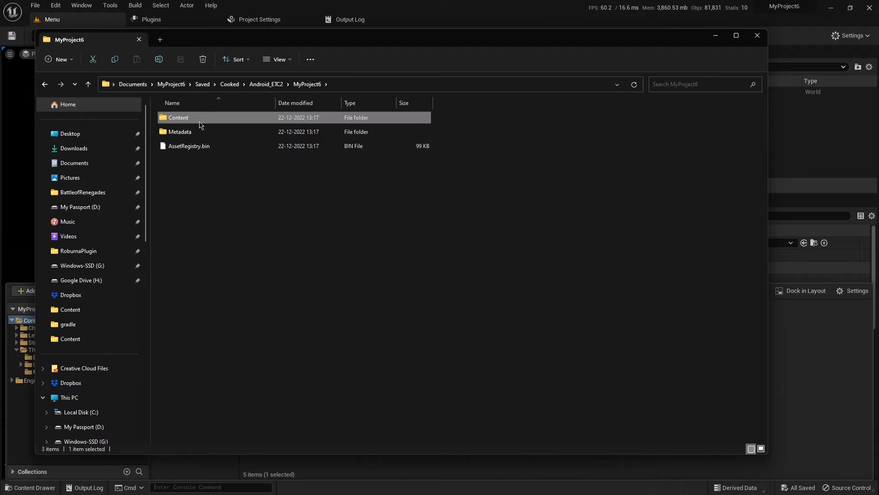
right_click(200, 125)
click(245, 253)
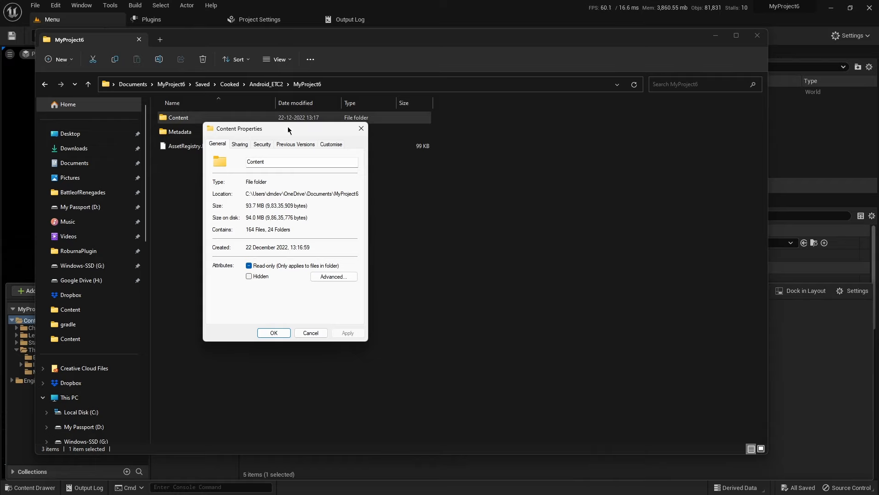
drag(272, 40, 523, 53)
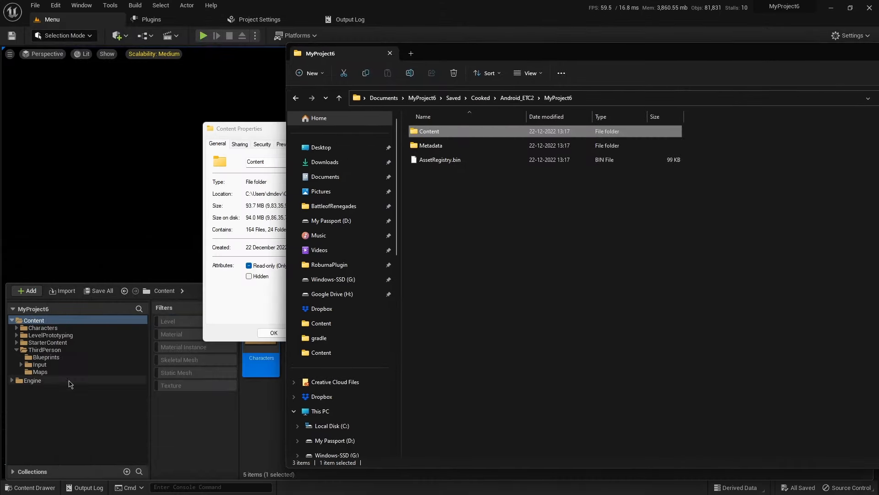
Look through the project's Characters and ThirdPerson Maps folders in the Content Drawer, and return to the cooked MyProject6 folder in File Explorer
click(43, 328)
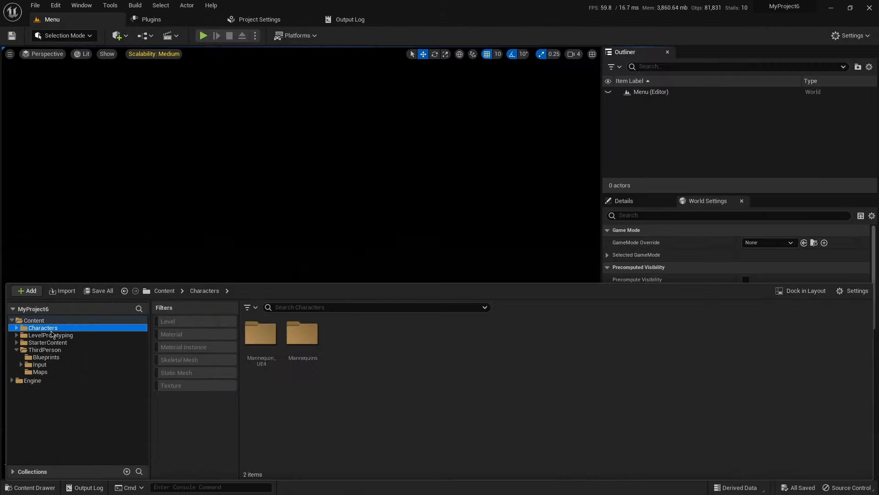
click(40, 372)
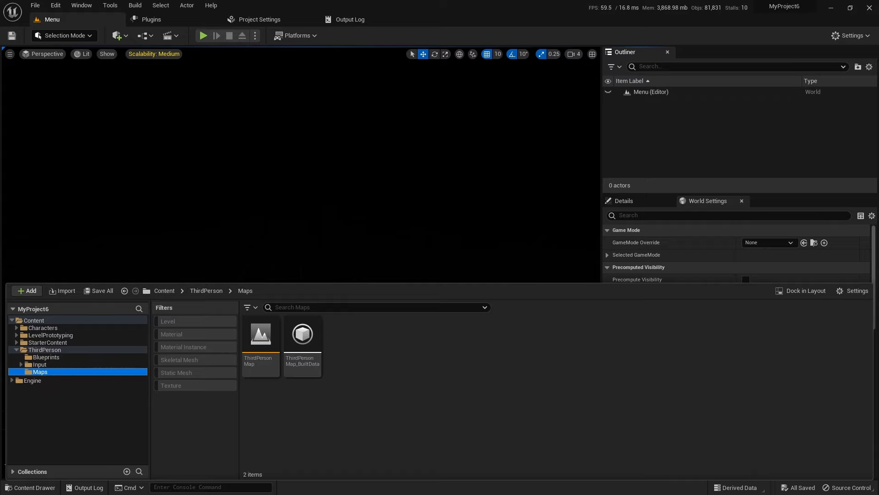
key(alt+Tab)
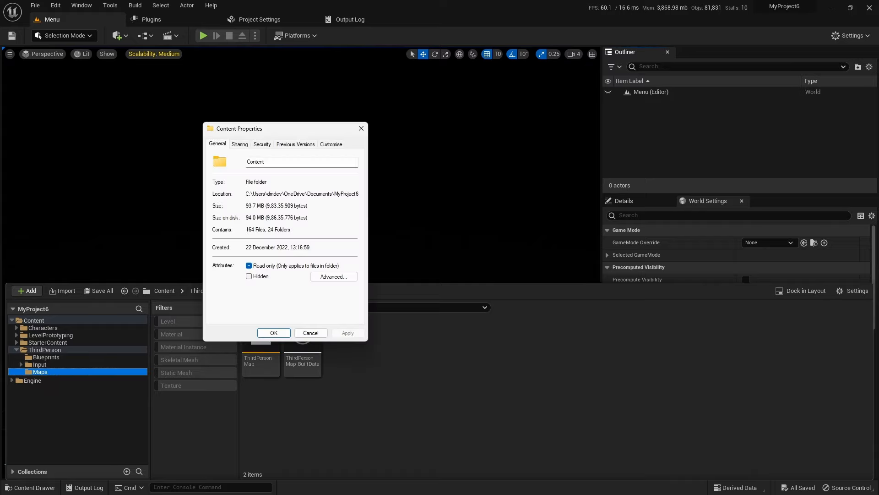
key(alt+Tab)
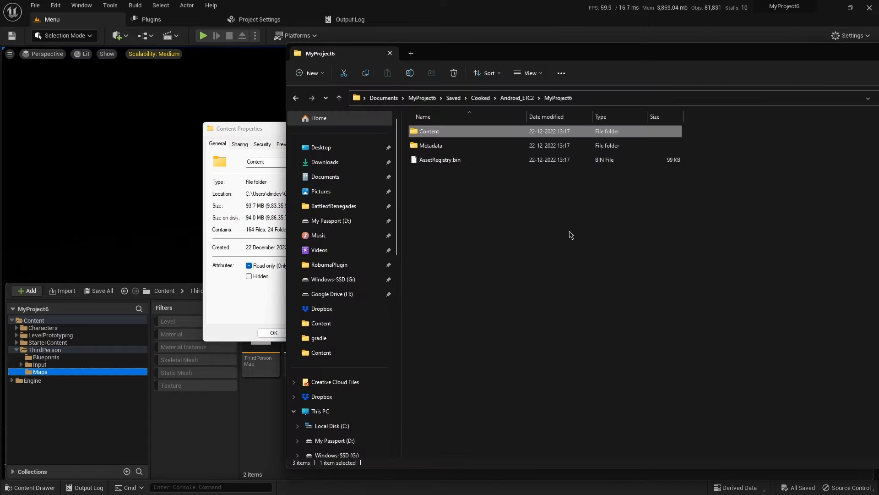
Close the Content folder's properties and open the cooked Content folder to examine its subfolders and files
click(250, 127)
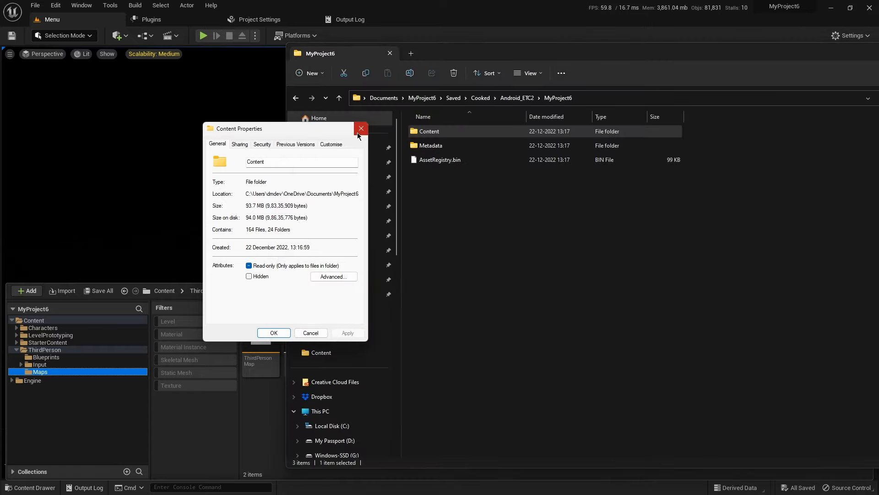
click(361, 128)
double_click(438, 135)
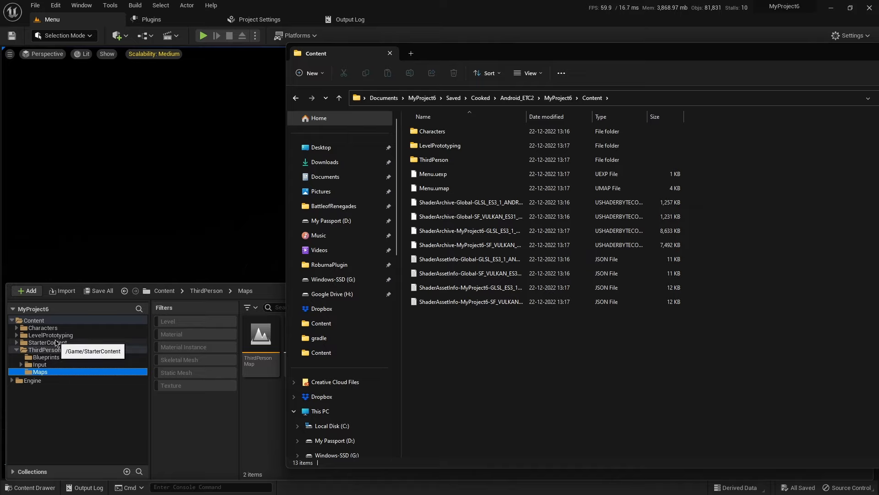
click(521, 160)
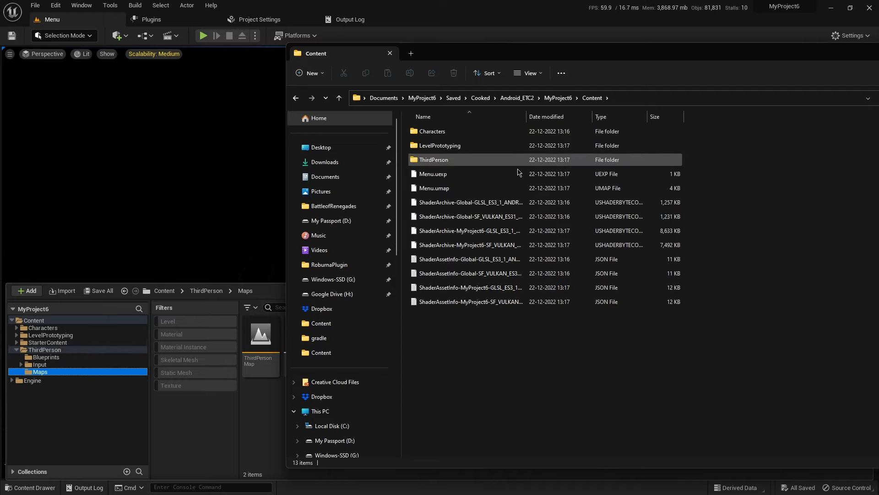
click(512, 215)
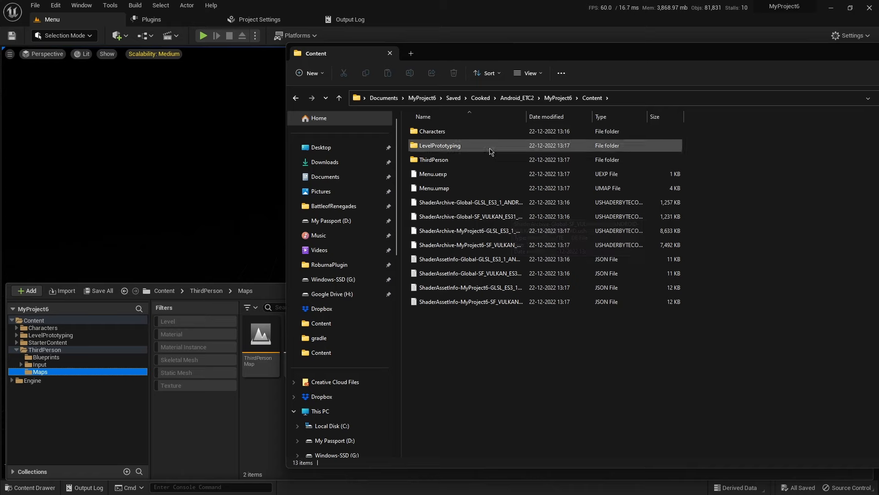
Inspect the cooked Characters folder's size in its properties and close them
click(463, 130)
right_click(463, 130)
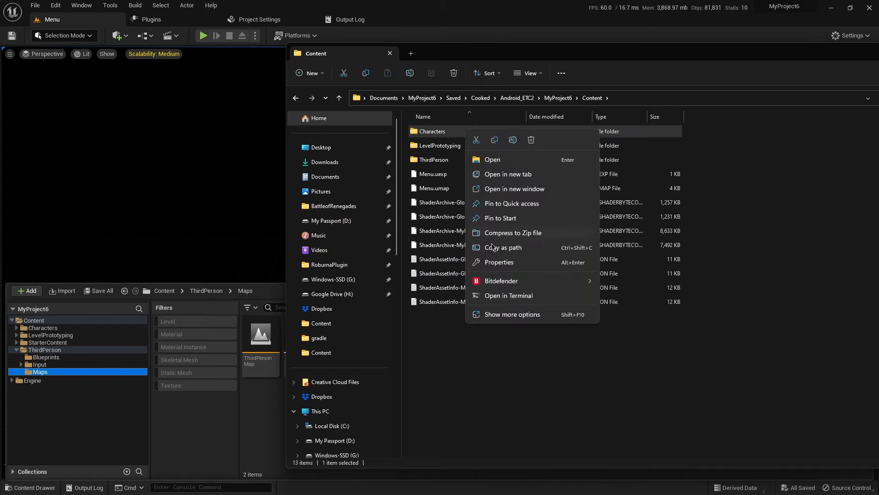
click(489, 265)
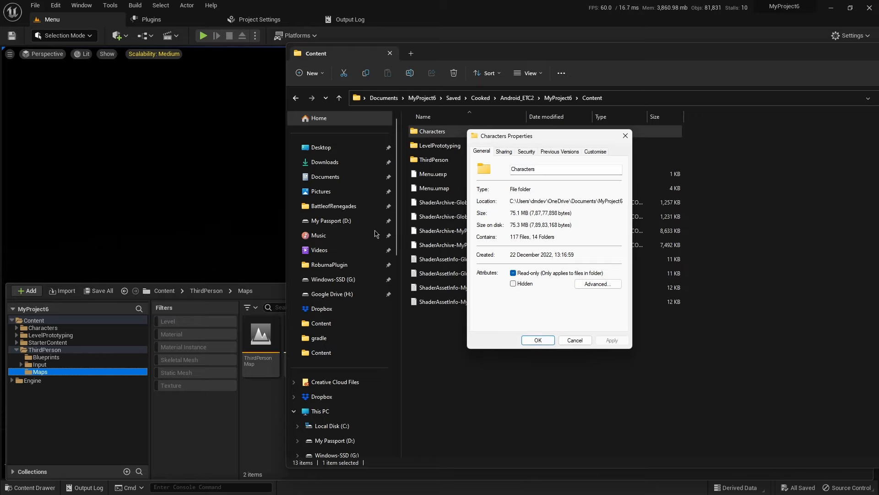
click(533, 340)
Inspect the sizes of the cooked LevelPrototyping and ThirdPerson folders in their properties, closing each properties window
right_click(448, 148)
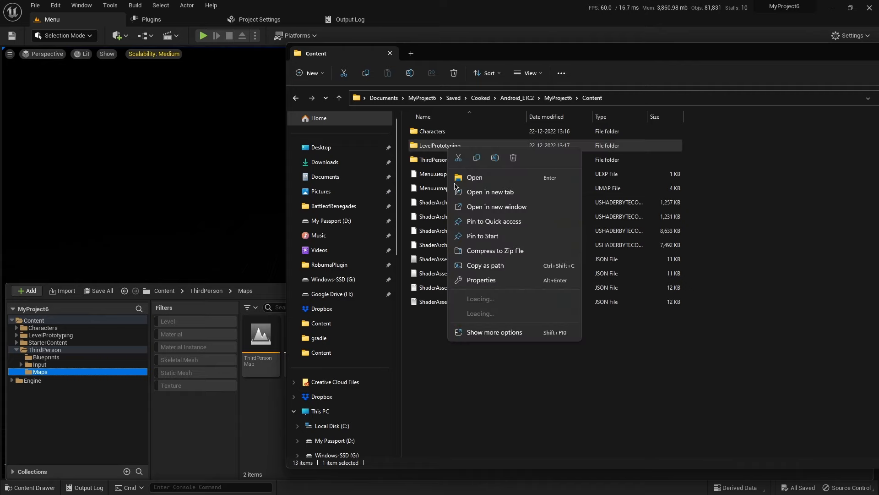
click(479, 280)
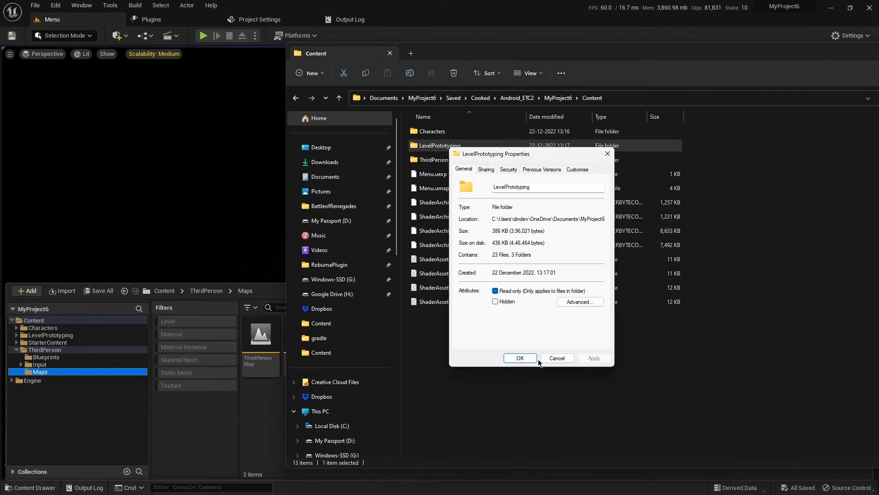
click(534, 361)
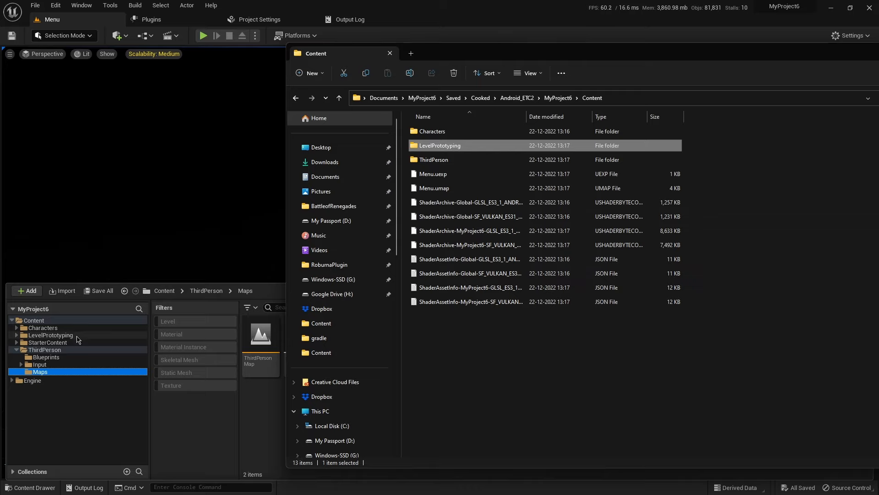
right_click(418, 166)
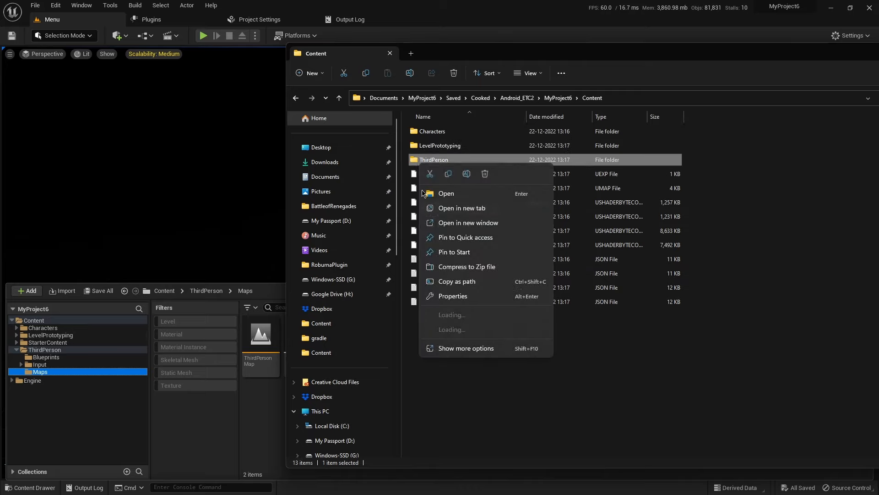
click(440, 296)
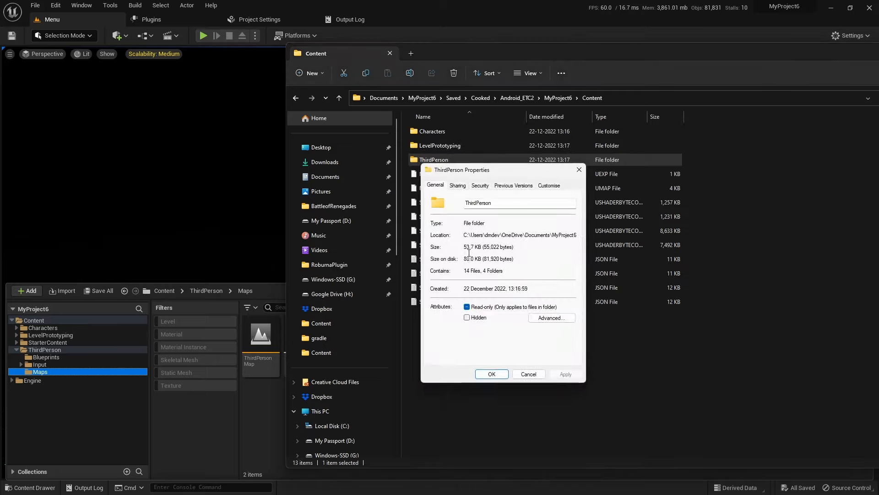
click(490, 375)
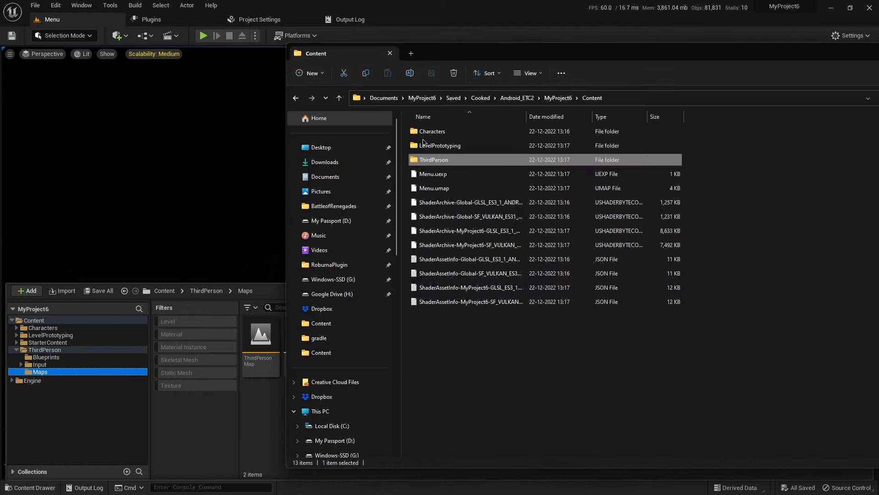
right_click(437, 183)
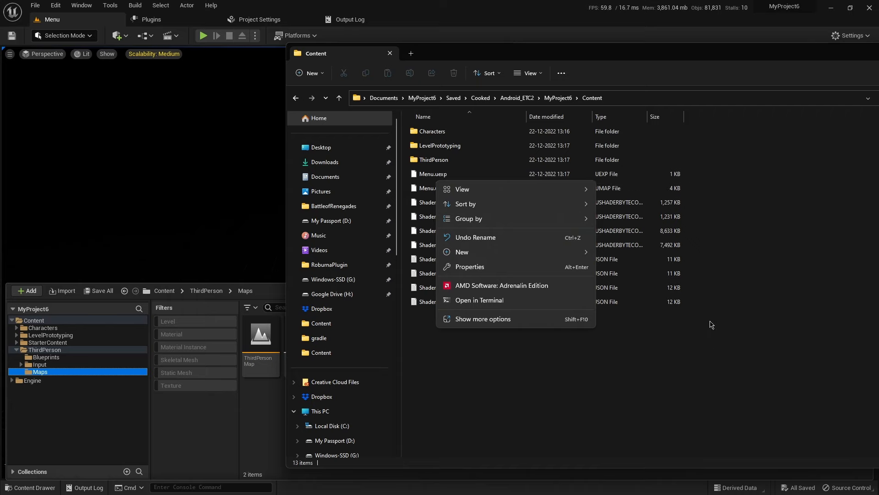
key(Escape)
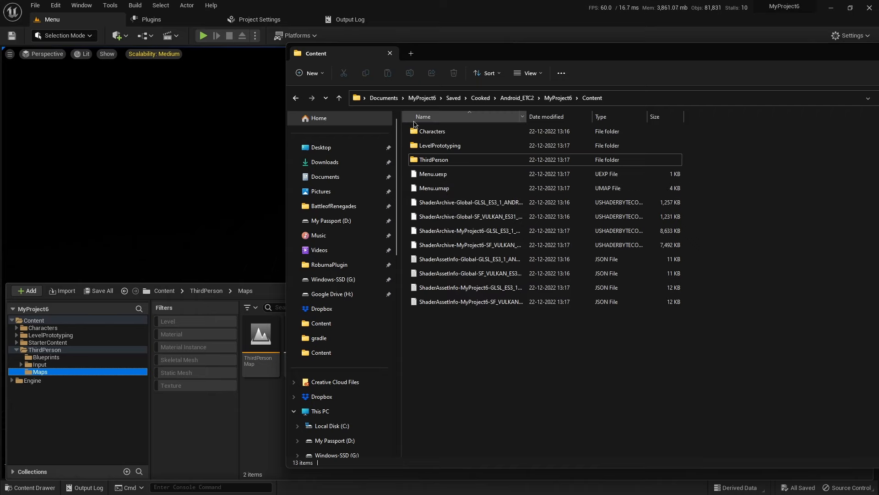
Inspect the size of the Textures folder inside the cooked Characters\Mannequins folder, and open that Textures folder
double_click(451, 130)
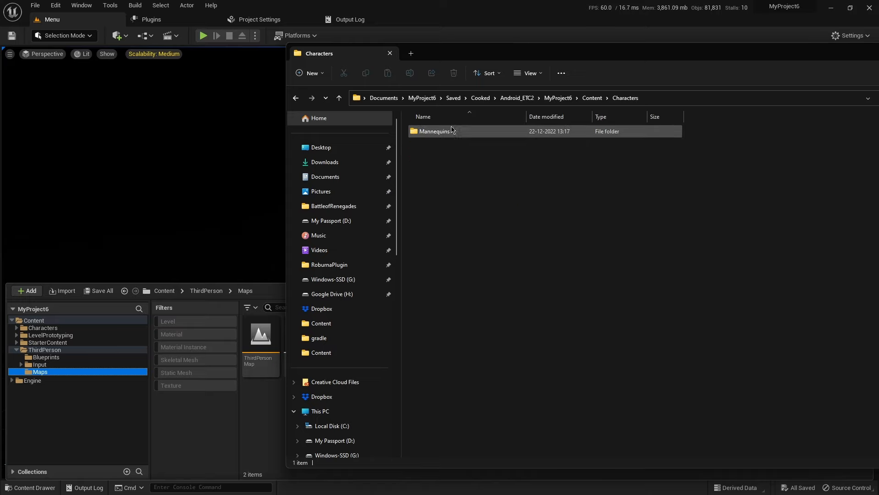
double_click(449, 135)
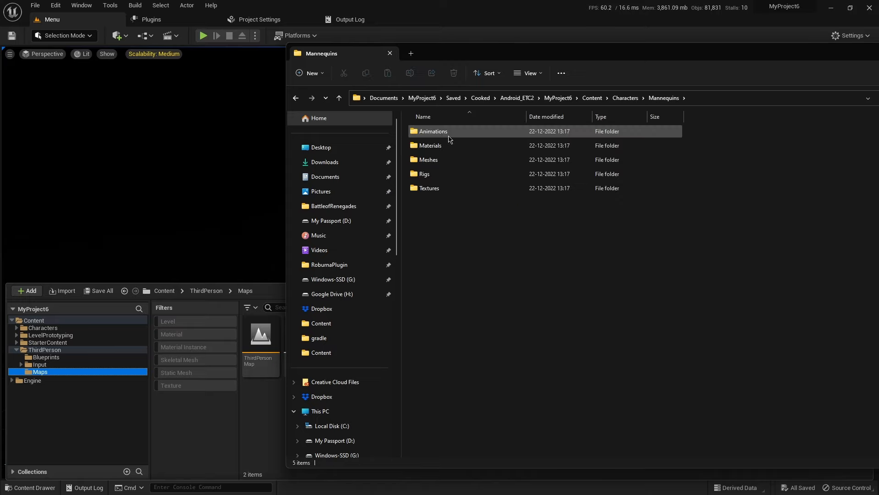
click(441, 189)
right_click(441, 189)
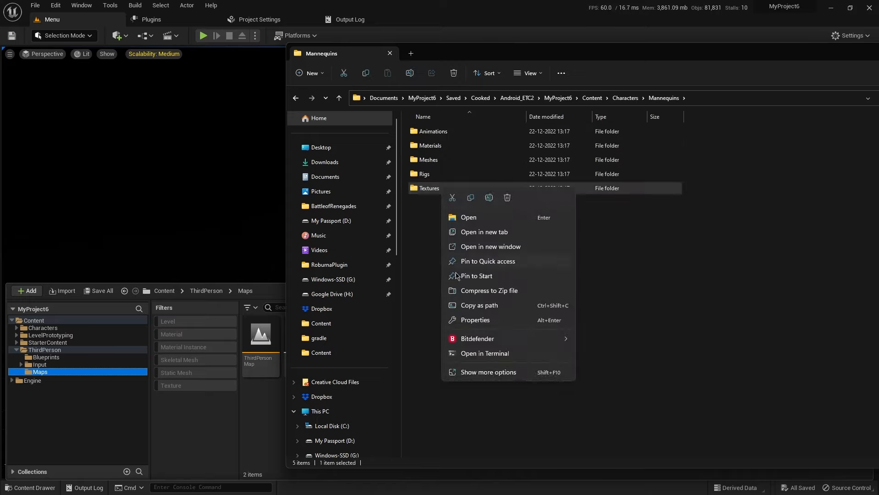
click(467, 321)
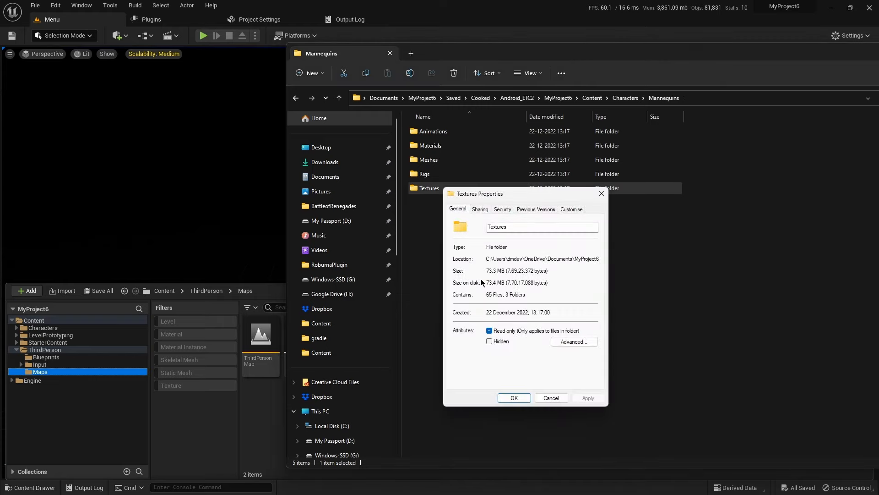
drag(504, 270, 492, 269)
click(513, 398)
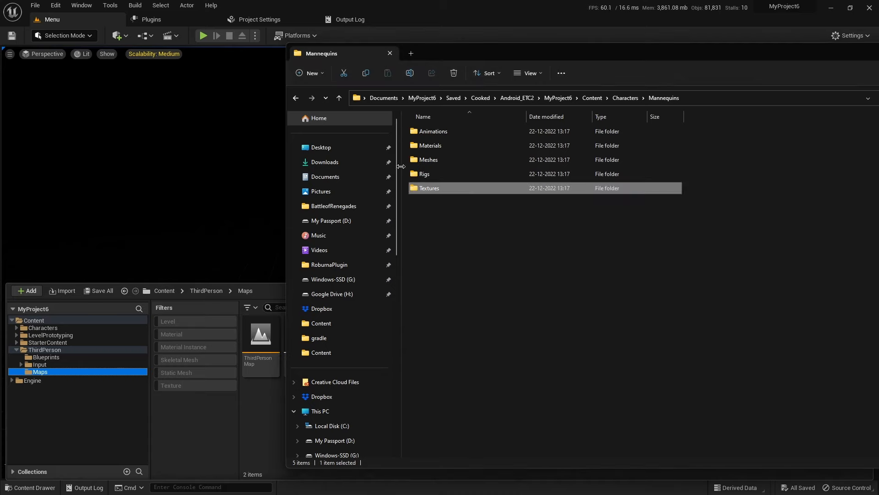
double_click(409, 187)
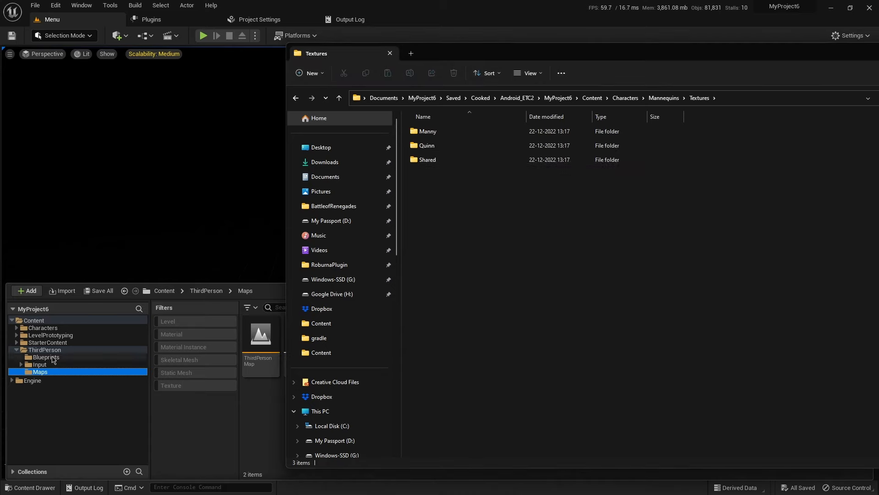
Filter the project's Characters folder in Unreal Editor to show only Texture assets, and look through them
click(43, 328)
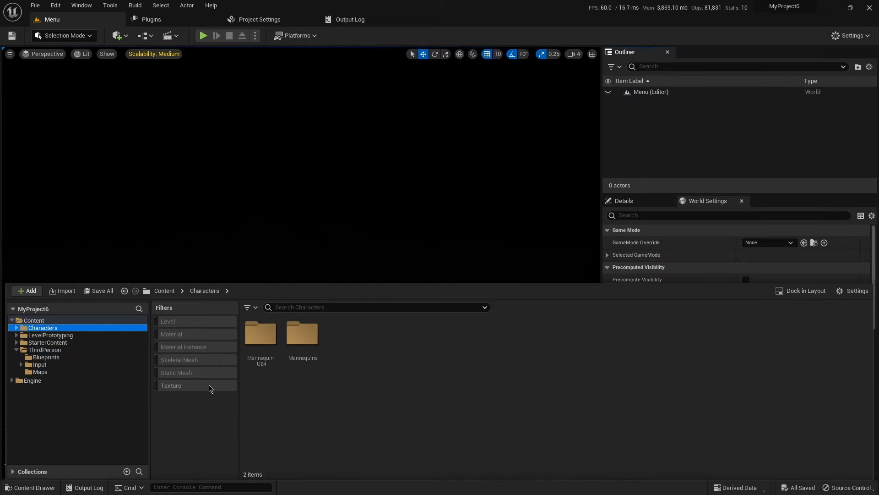
click(210, 387)
scroll(346, 413, down, 2)
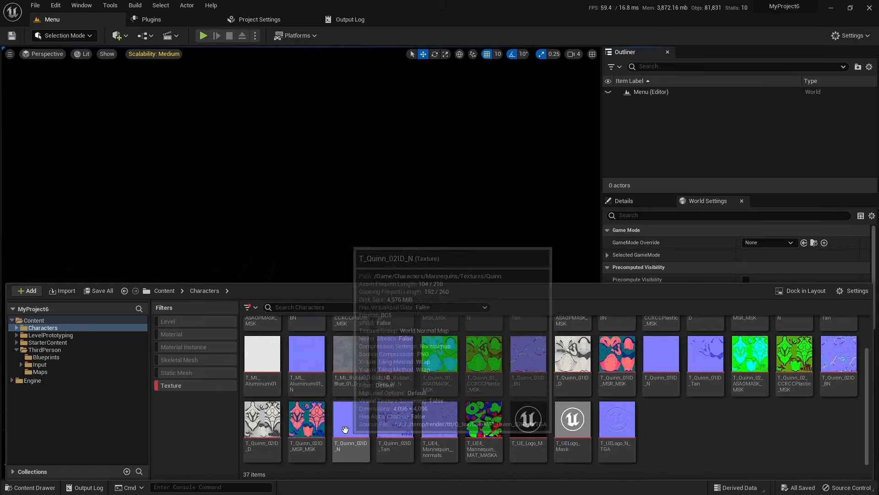
scroll(346, 429, up, 2)
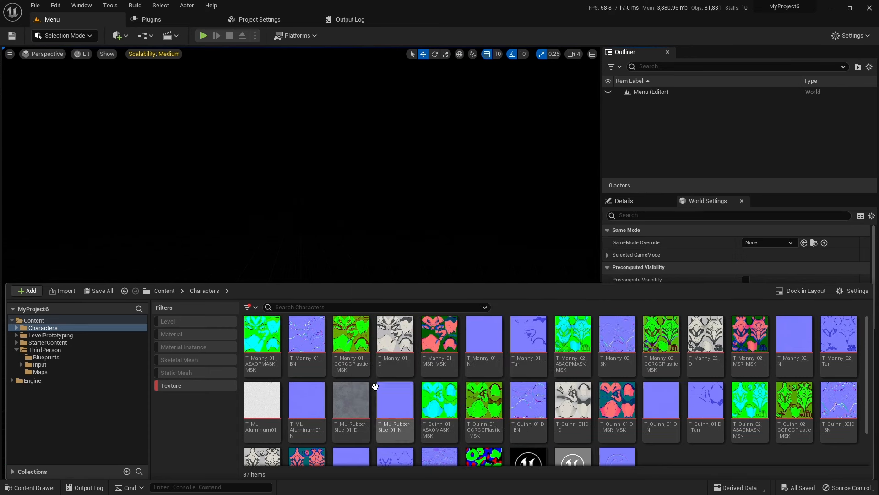
Open the T_Manny_01_ASAOPMASK_MSK texture, examine its dimensions and compression settings, close it and reopen the Content Drawer
click(272, 368)
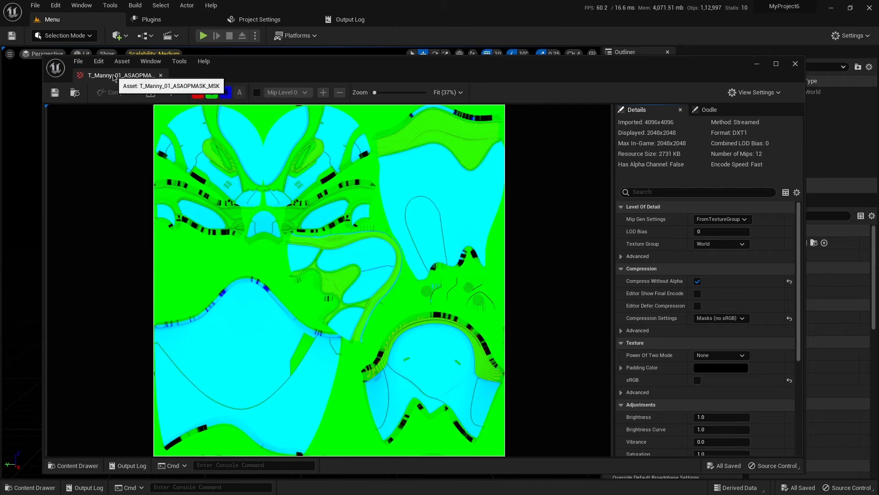
click(161, 75)
click(30, 487)
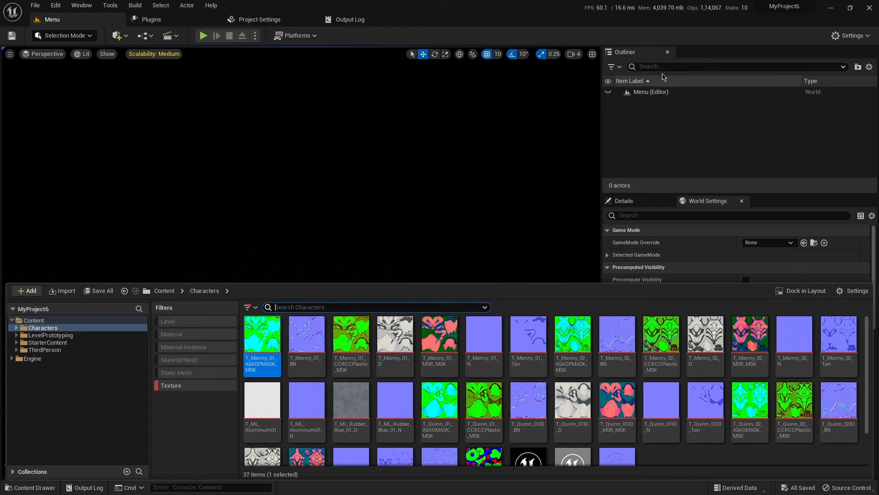
Open the Plugins window, list the installed plugins to examine rdTexTools, and return to the Menu level
click(851, 35)
click(783, 83)
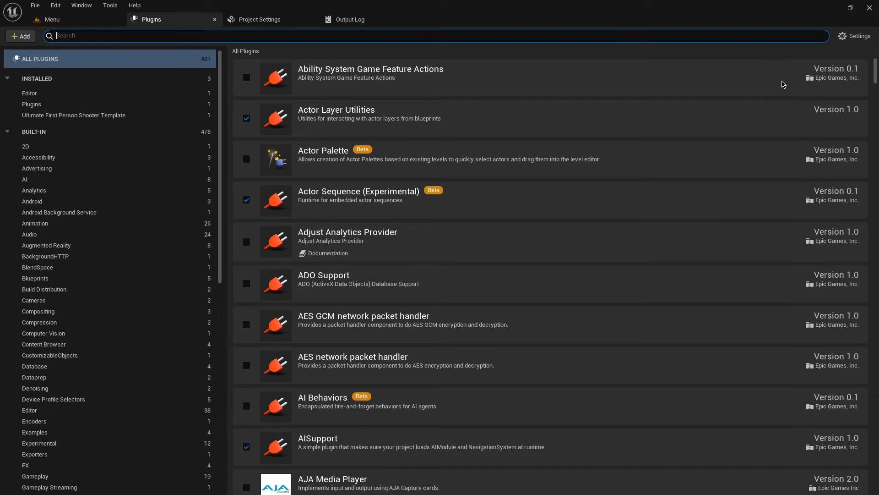
click(46, 81)
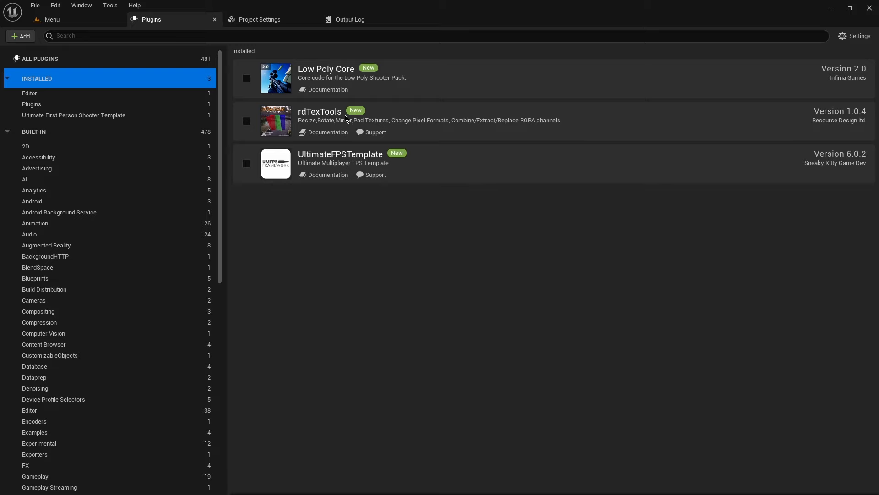
click(41, 21)
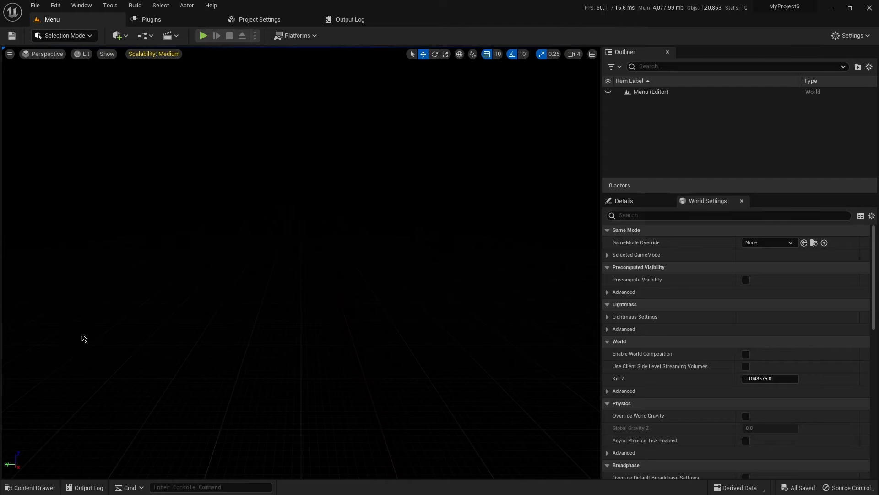
Reopen T_Manny_01_ASAOPMASK_MSK from the Content Drawer for another look at its texture settings, and close its editor
click(31, 486)
double_click(257, 351)
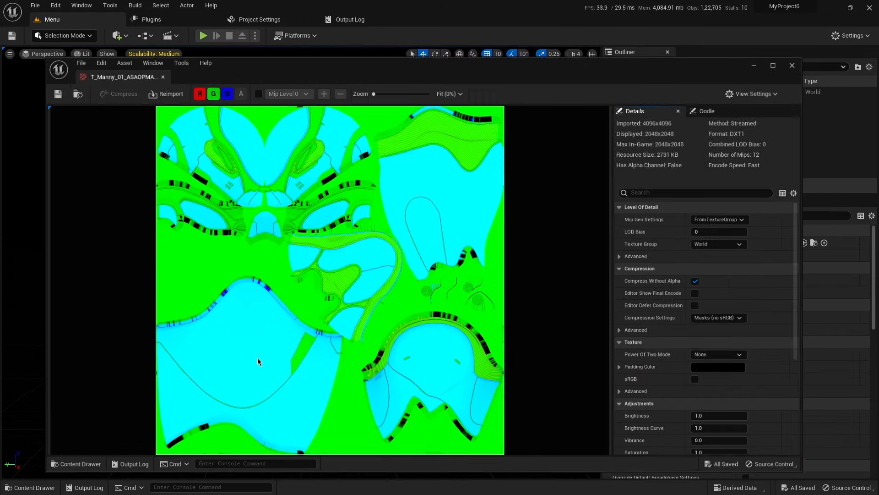
middle_click(95, 77)
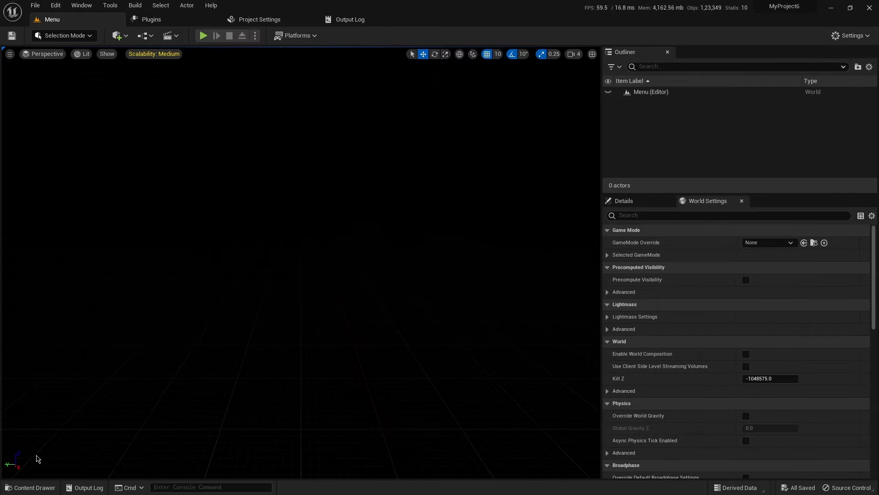
Select all T_Manny and T_Quinn textures plus the UE4 Mannequin normal map in the Characters folder, leaving out the T_ML ones
click(31, 487)
ctrl+click(300, 350)
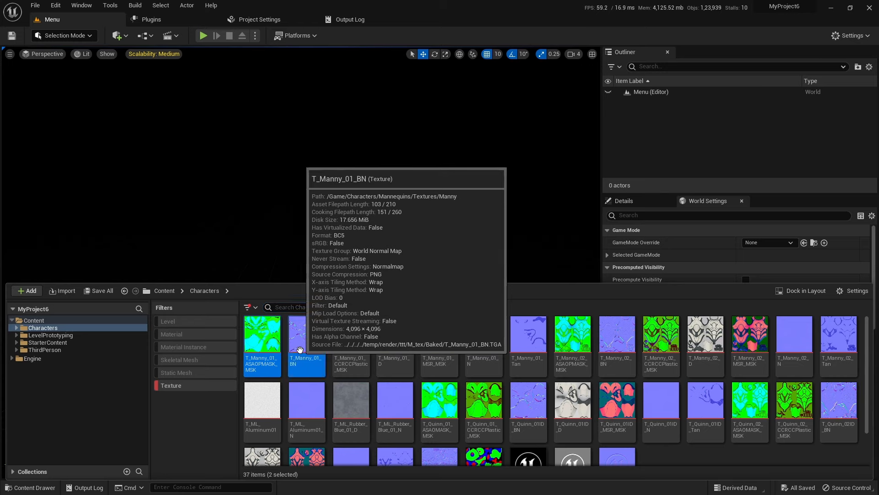
ctrl+click(351, 344)
ctrl+click(390, 344)
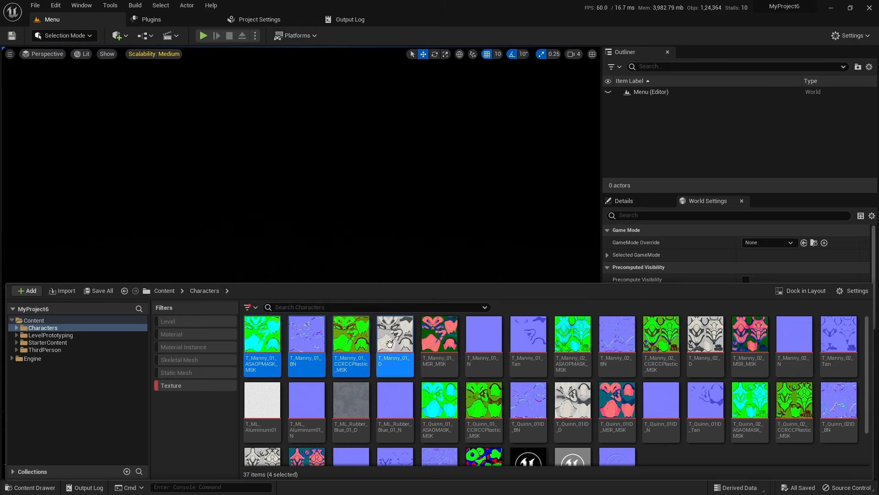
ctrl+click(439, 344)
ctrl+click(483, 341)
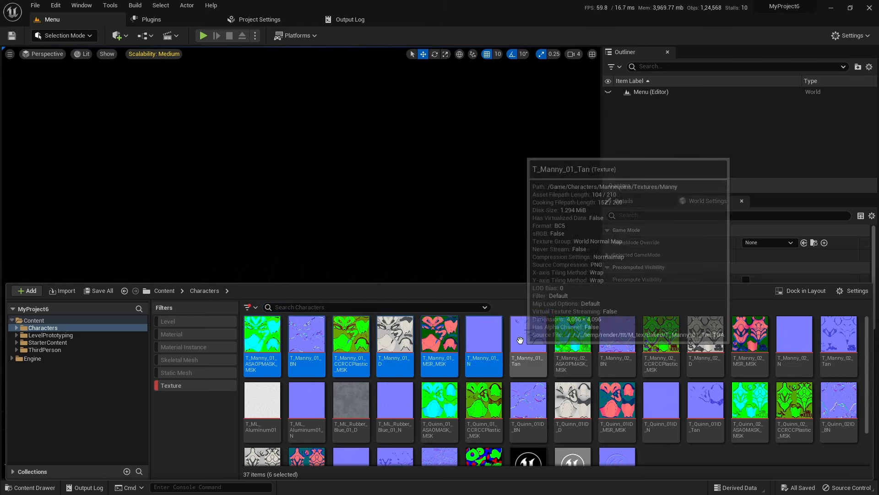
ctrl+click(522, 341)
ctrl+click(573, 341)
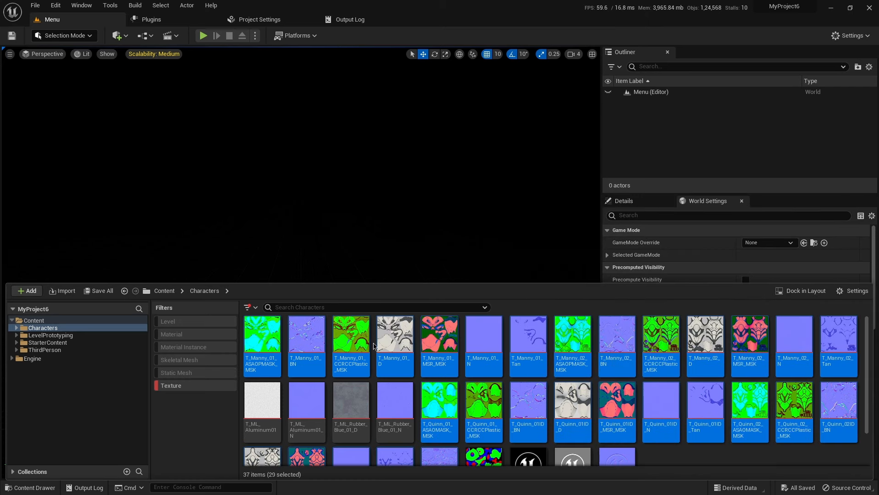
Open the selected textures for bulk editing in the Property Matrix and filter the properties by "max"
right_click(374, 345)
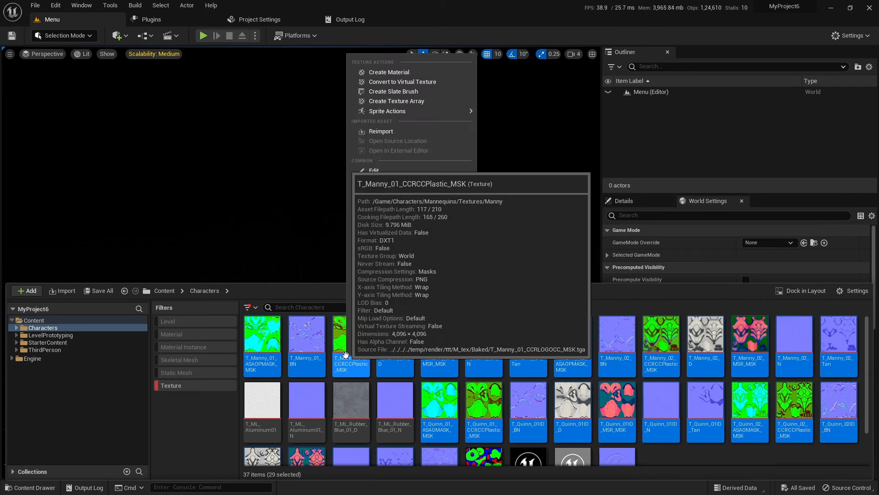
mouse_move(403, 219)
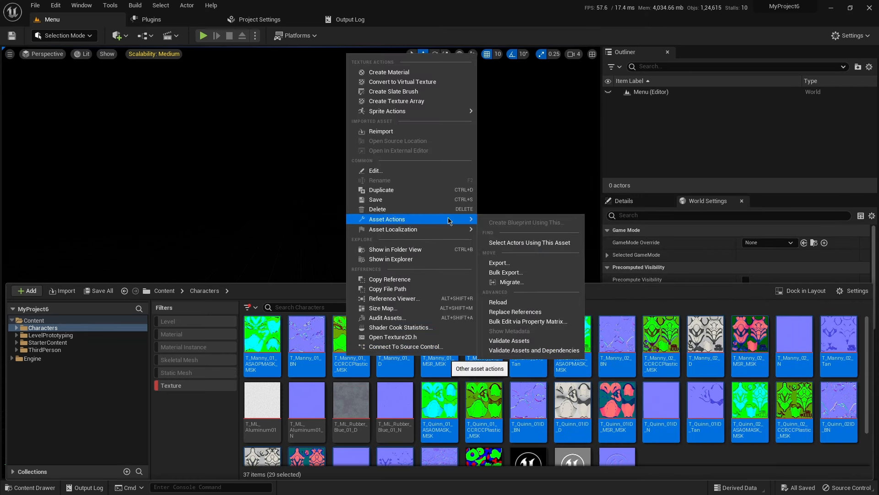
click(502, 322)
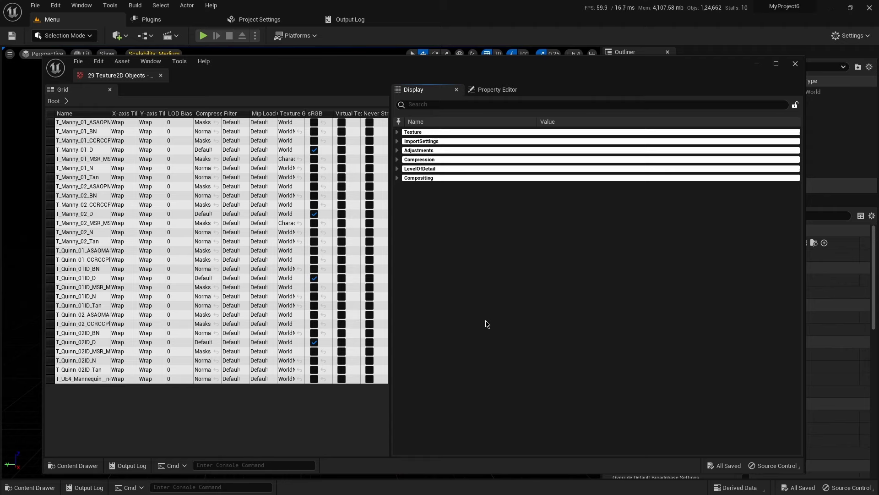
click(423, 102)
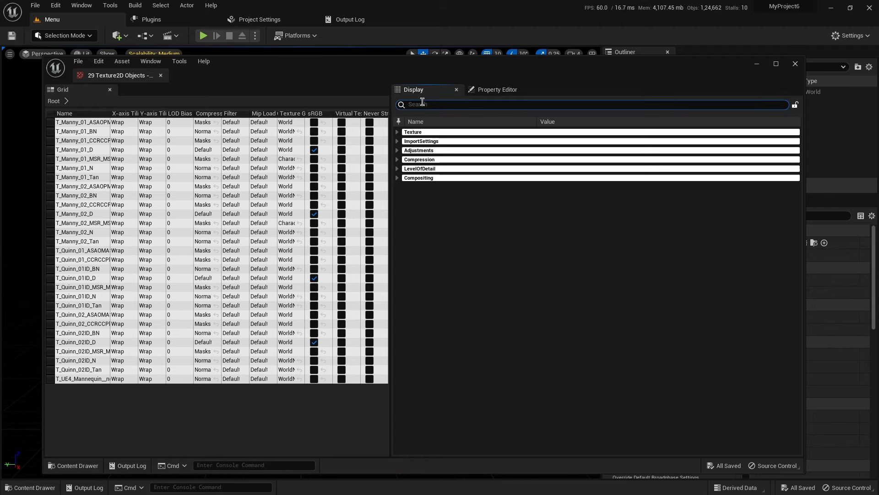
text(max)
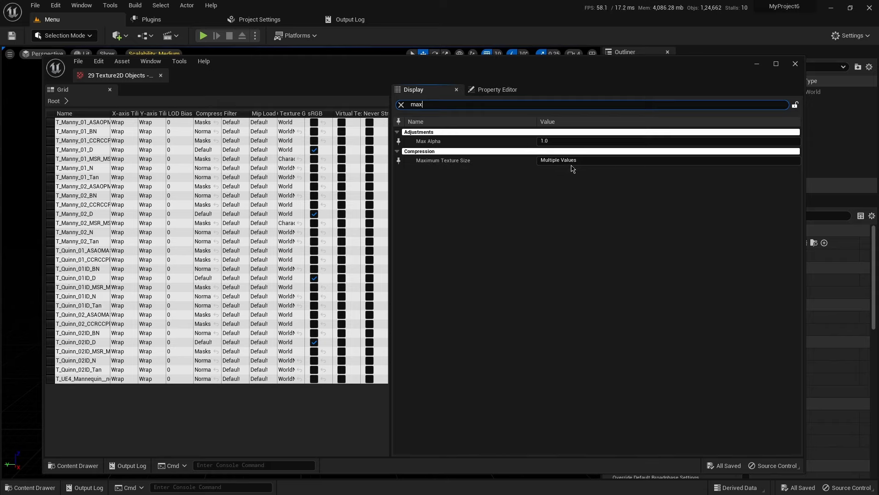
Set Maximum Texture Size to 1024 for all selected textures and save all assets
click(570, 161)
text(1024)
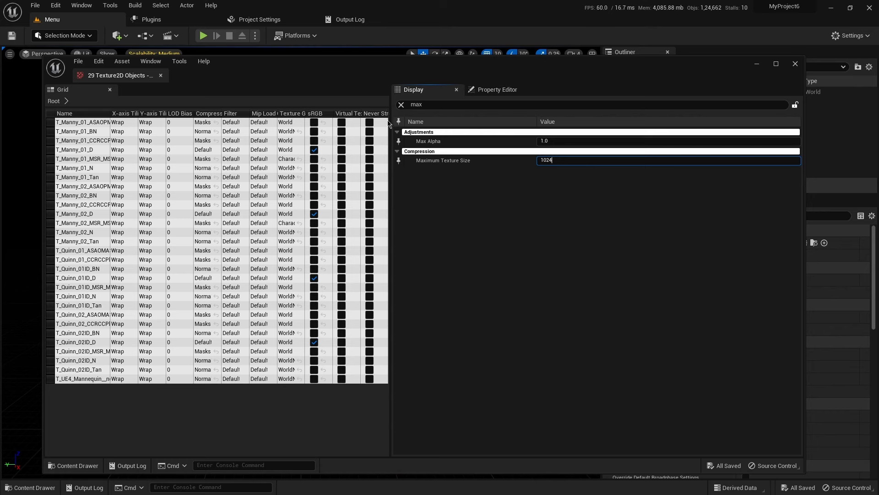
key(Return)
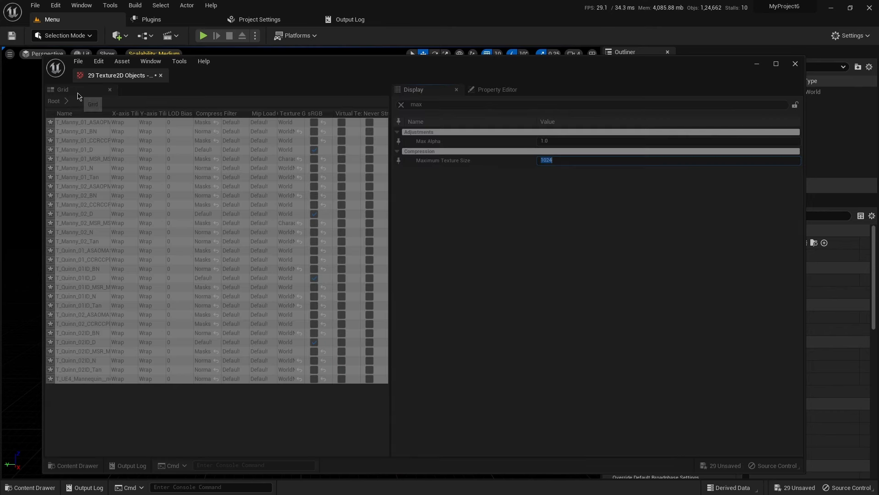
click(78, 60)
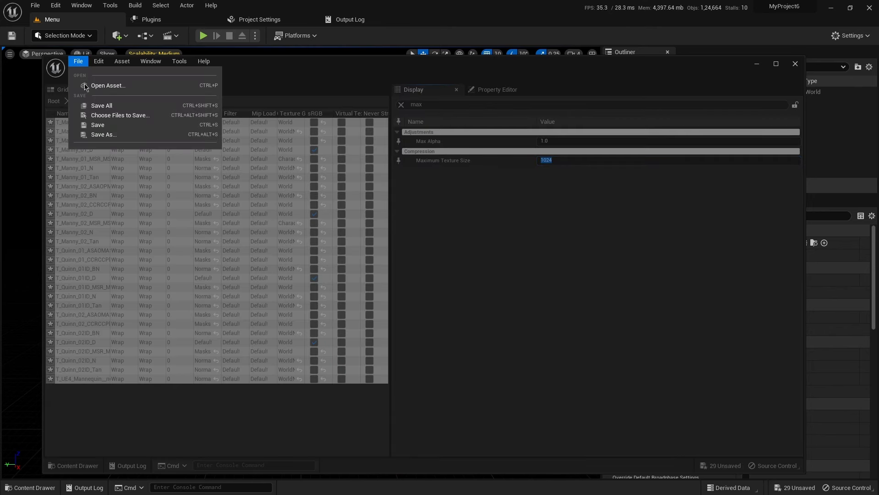
click(92, 108)
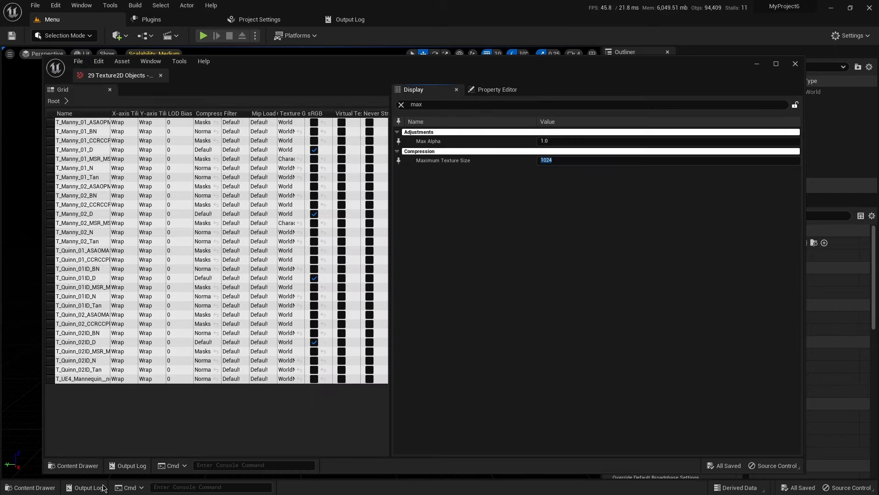
Open T_Manny_01_N from the Content Drawer, check its displayed and maximum in-game dimensions, and close its editor
click(32, 487)
drag(448, 69, 123, 102)
double_click(522, 351)
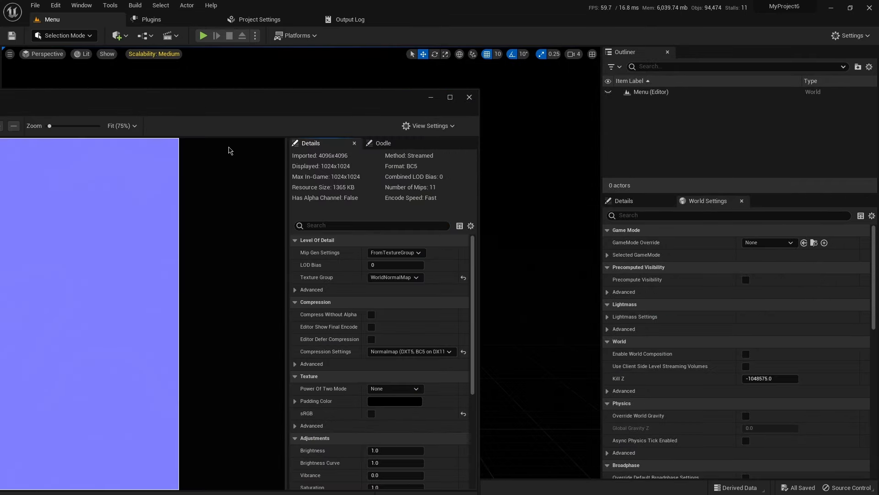
drag(344, 98, 678, 115)
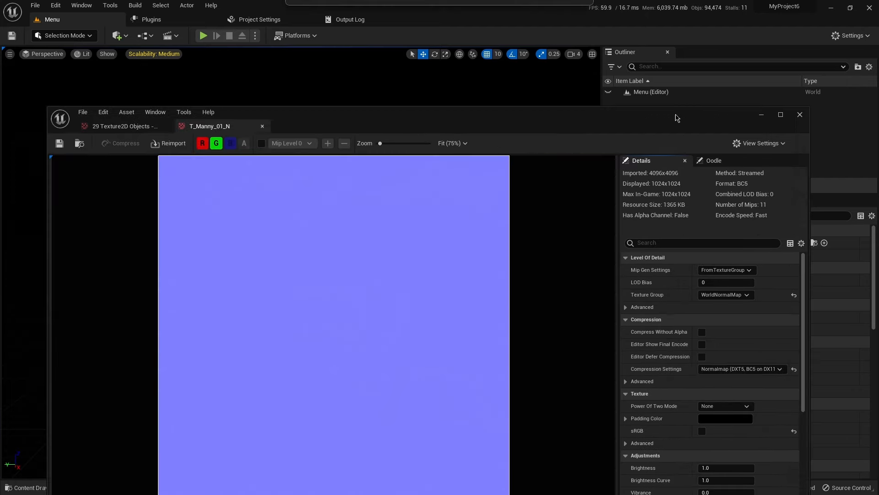
click(265, 126)
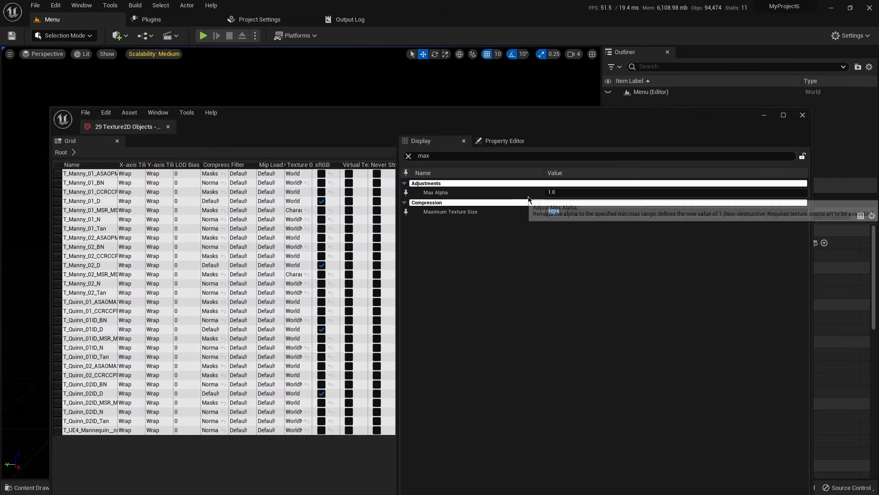
Set Maximum Texture Size to 512 for all textures in the Property Matrix, save all assets and close the matrix
click(577, 210)
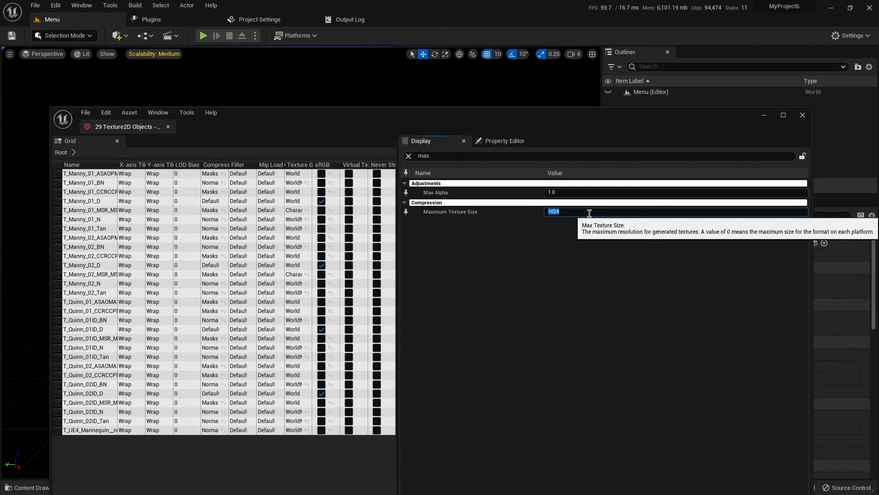
text(512)
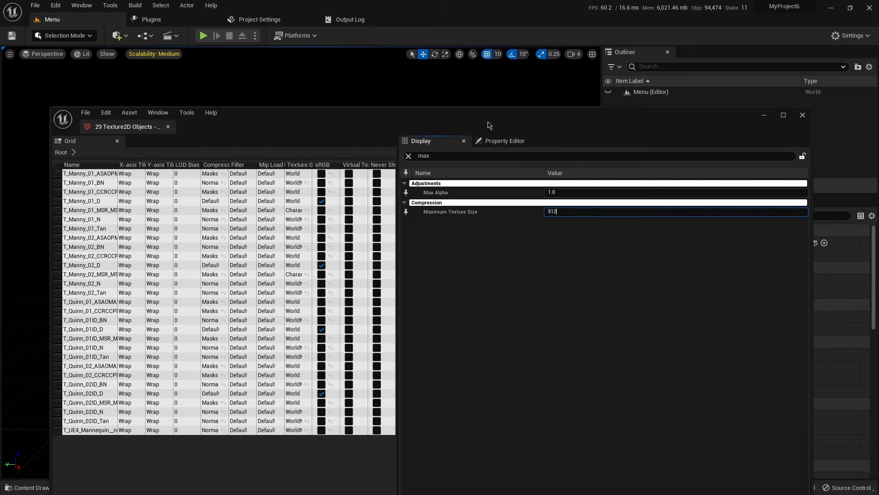
key(Return)
drag(461, 121, 463, 57)
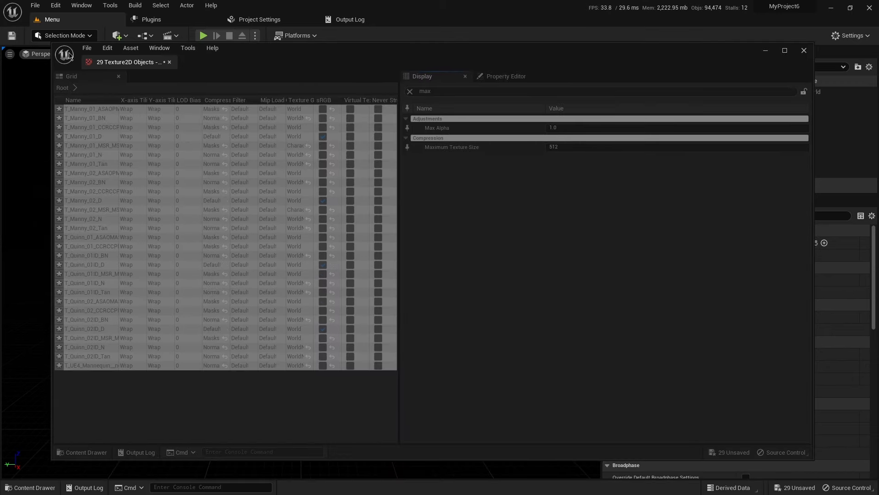
click(86, 48)
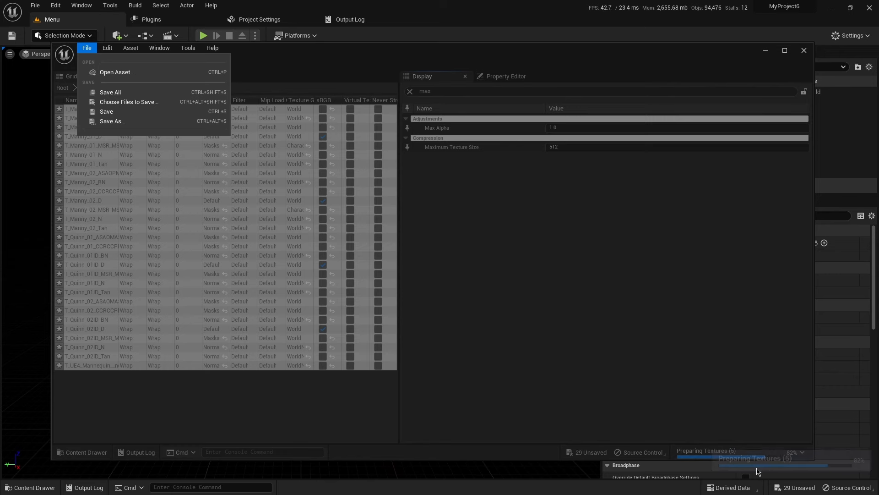
click(98, 94)
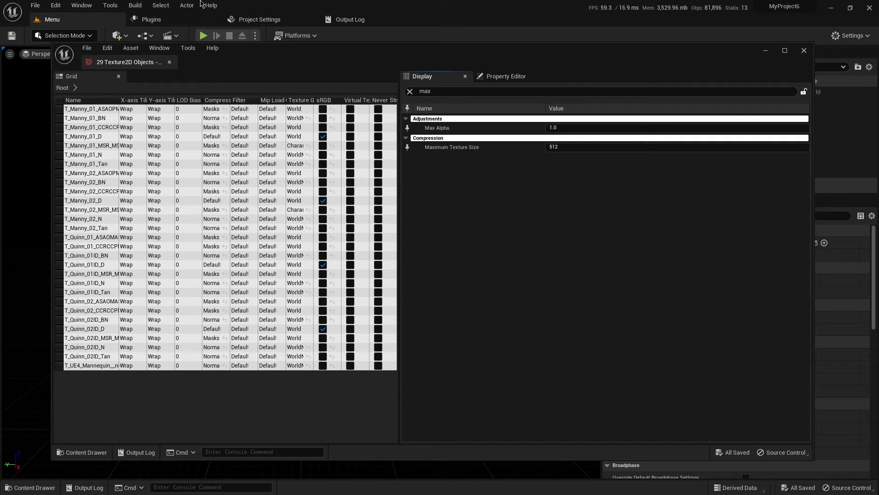
click(170, 62)
Package the project for Android into a new Test3 folder inside Android_ETC2, and show the packaging output log
click(295, 36)
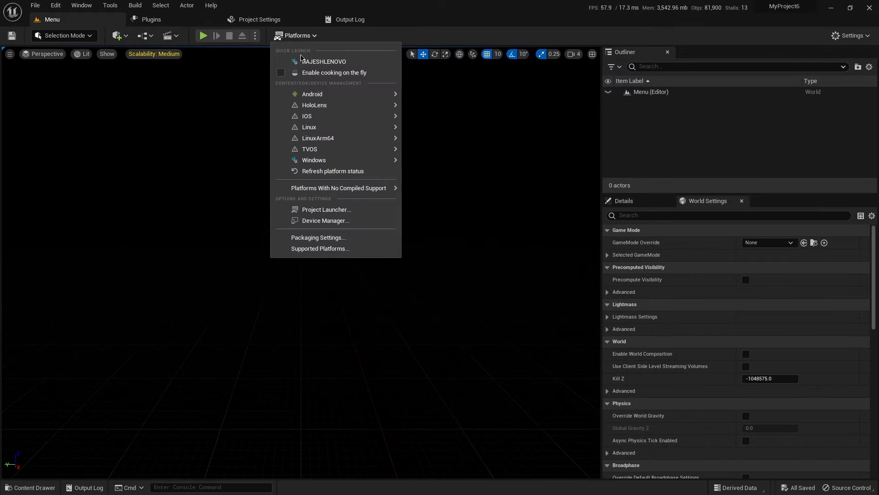
mouse_move(313, 94)
click(423, 109)
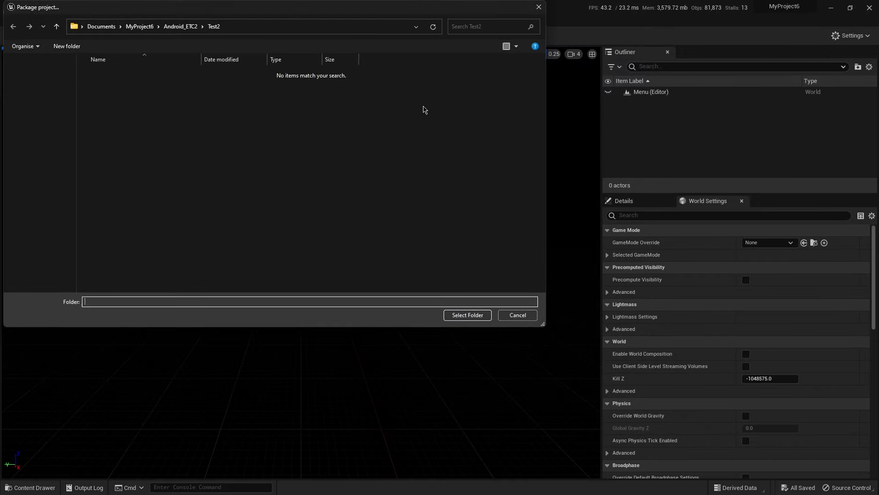
click(190, 27)
right_click(182, 153)
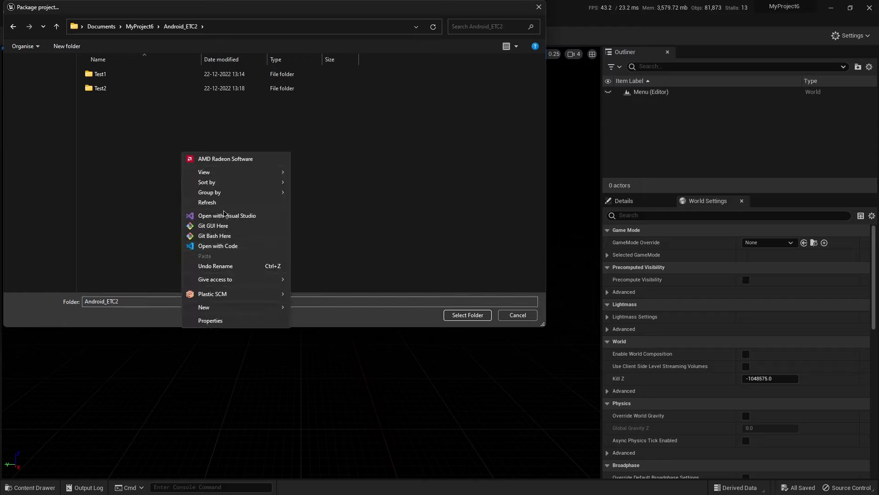
mouse_move(247, 307)
click(302, 310)
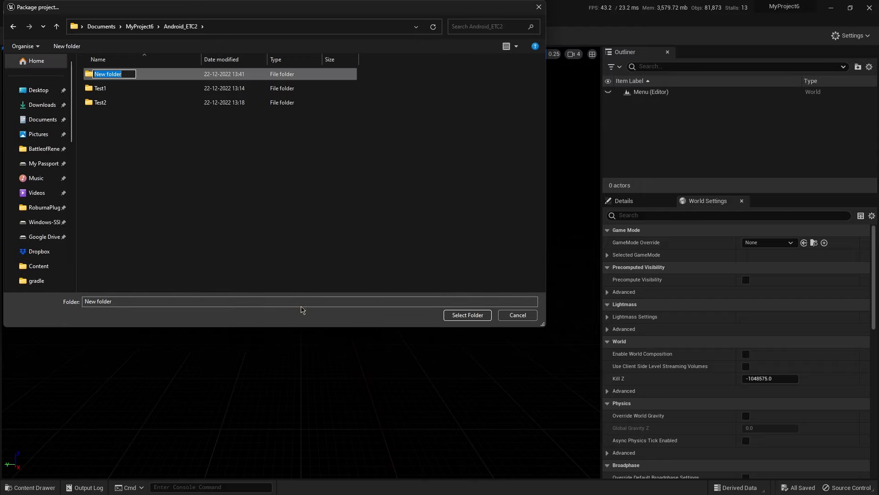
text(Test3)
key(Return)
key(Return)
click(450, 317)
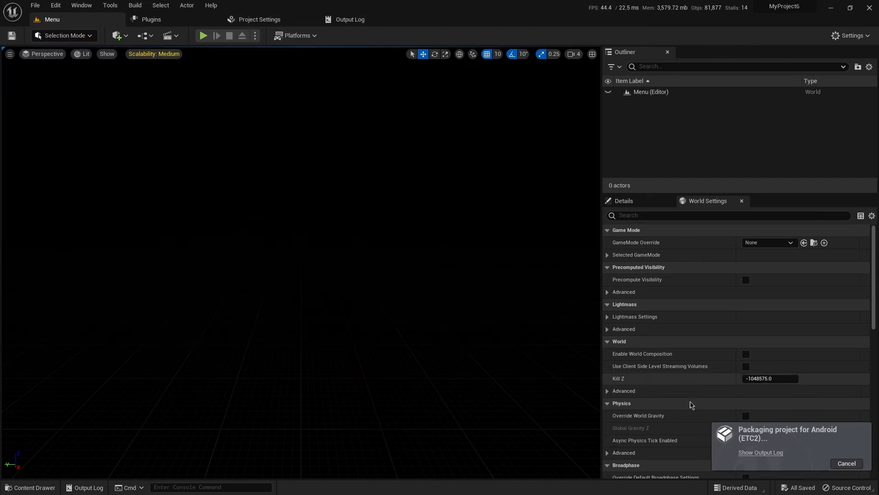
click(754, 453)
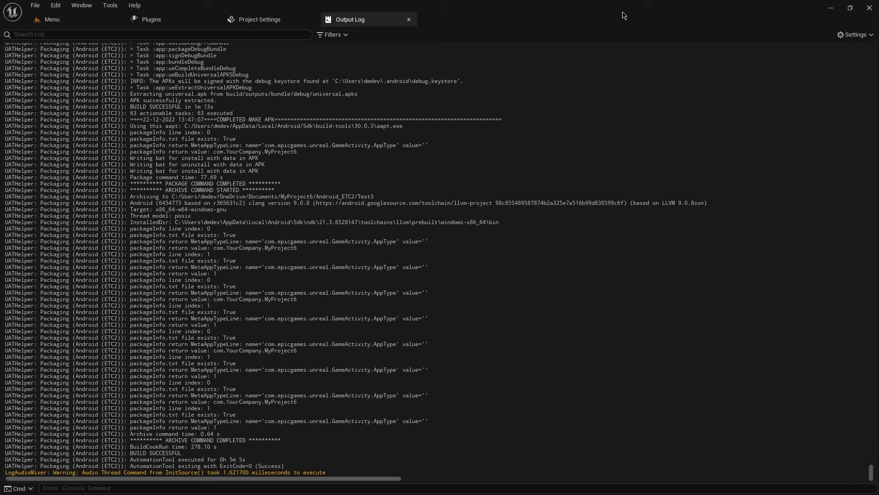
Return to the Menu level, clear the Texture filter, and show the Content root's LevelPrototyping folder in File Explorer
click(102, 20)
click(35, 484)
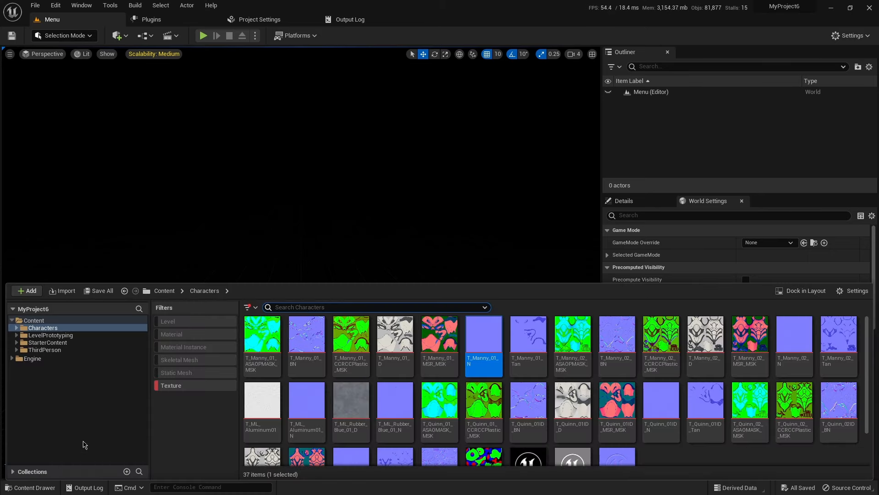
click(179, 392)
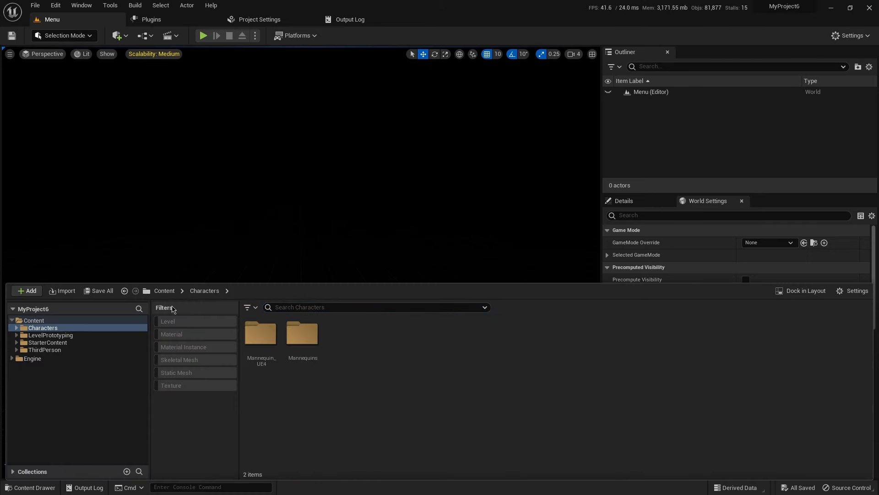
click(164, 291)
right_click(286, 359)
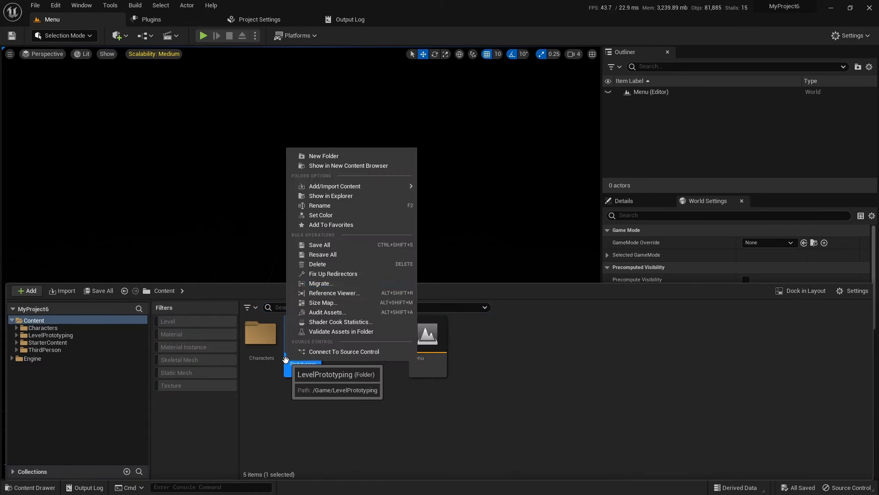
click(341, 197)
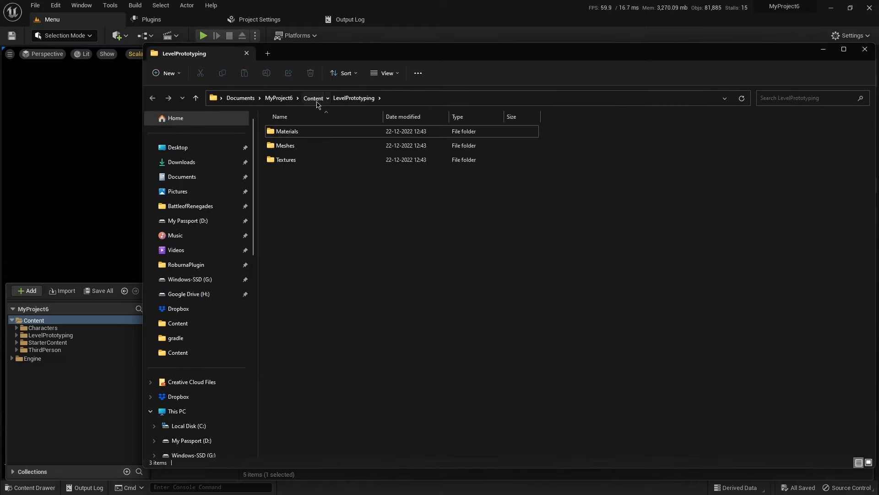
Check the size of MyProject6_universal.apk in the project's Android_ETC2/Test3 folder, and close its properties
click(305, 101)
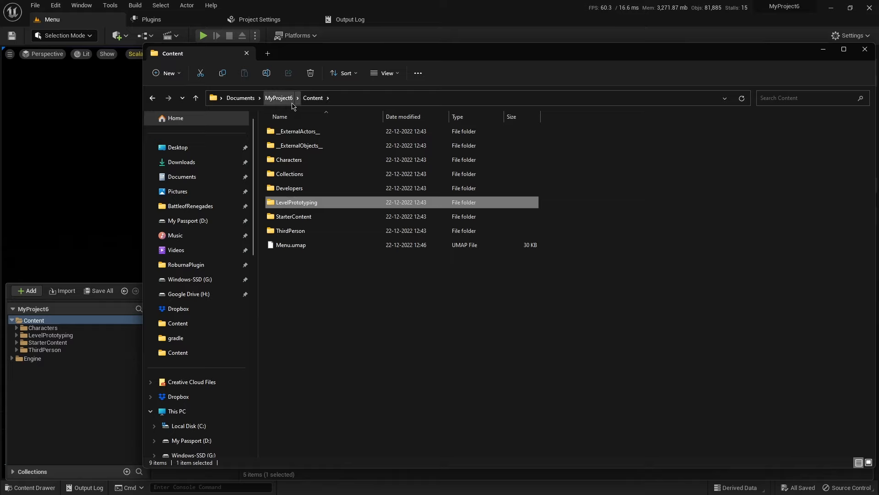
click(277, 99)
click(283, 137)
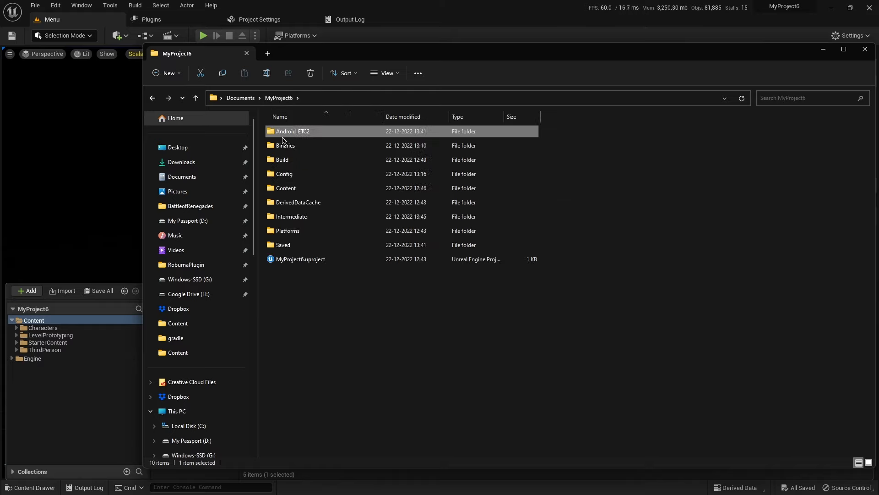
double_click(282, 137)
double_click(281, 160)
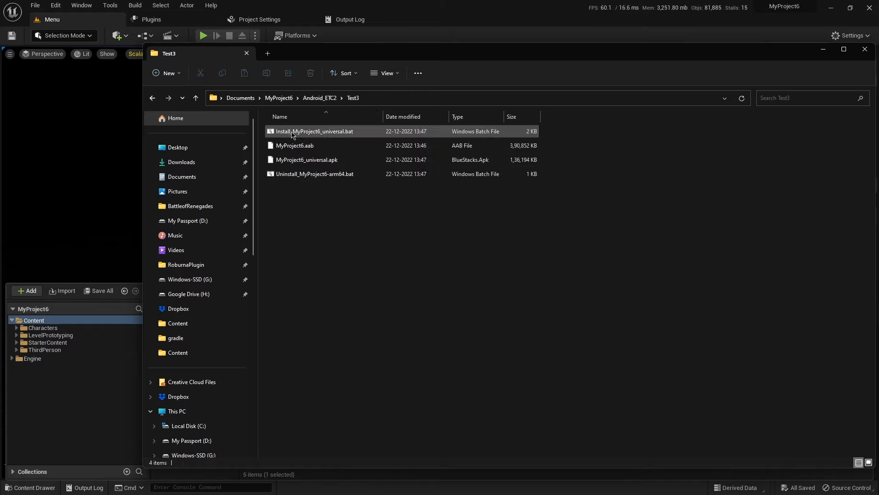
click(305, 161)
right_click(304, 163)
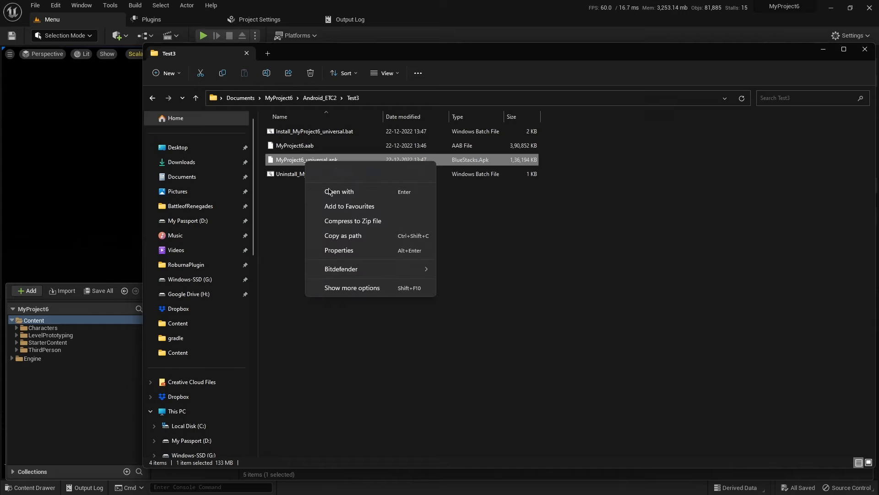
click(349, 257)
drag(349, 263, 367, 263)
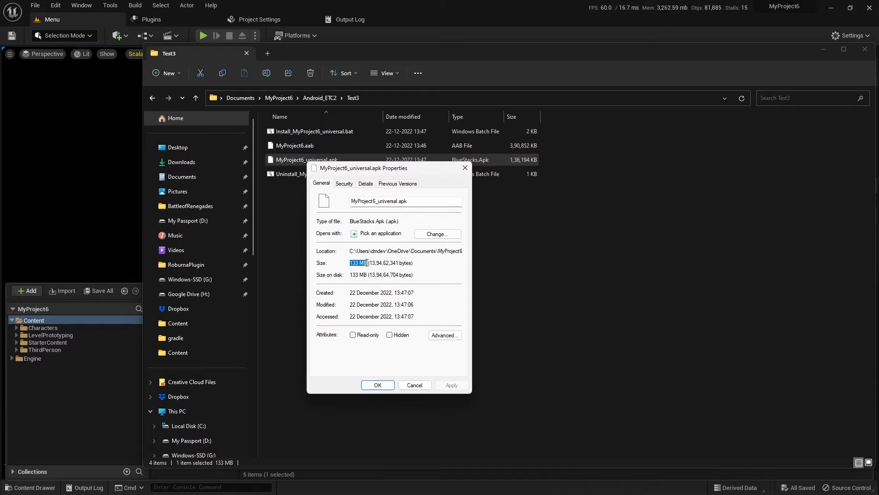
click(377, 385)
Open the project's cooked Content folder at Saved/Cooked/Android_ETC2/MyProject6/Content
click(320, 97)
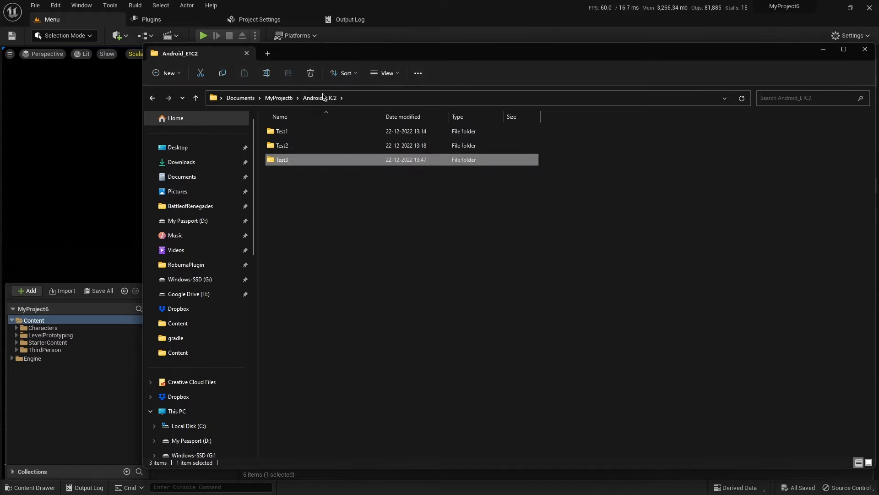
click(285, 101)
click(286, 246)
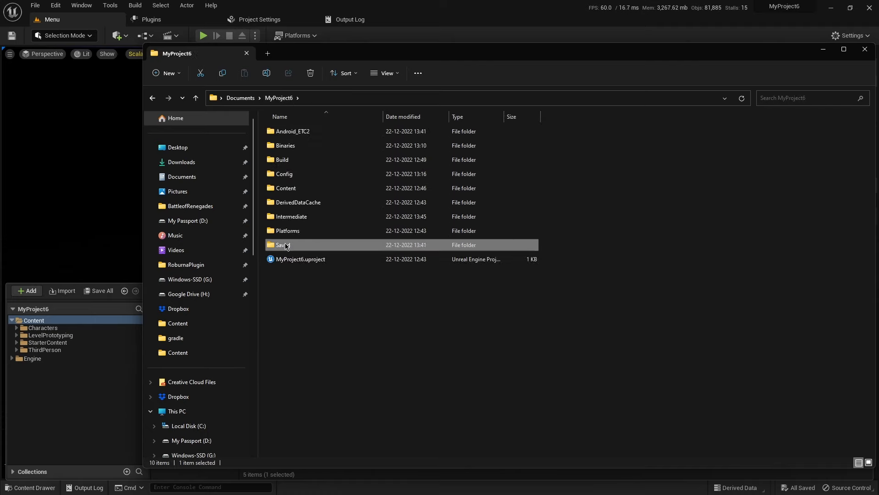
double_click(286, 246)
double_click(294, 174)
click(299, 131)
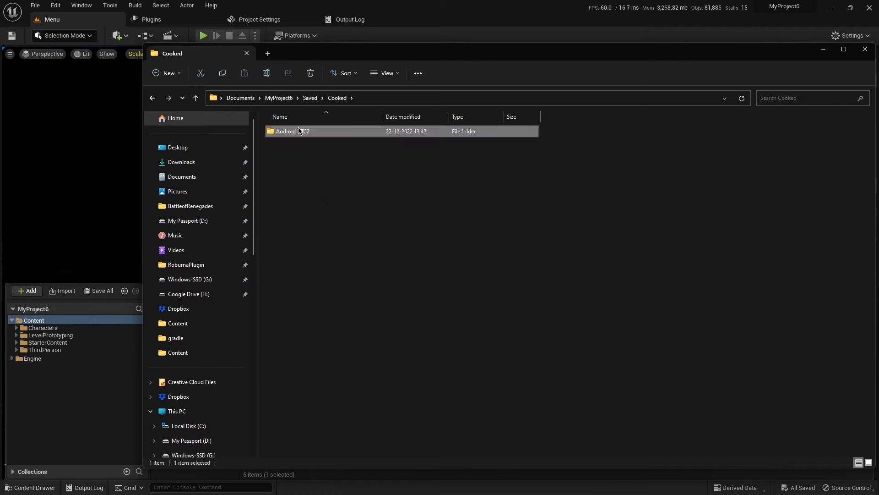
double_click(298, 131)
click(295, 146)
double_click(296, 145)
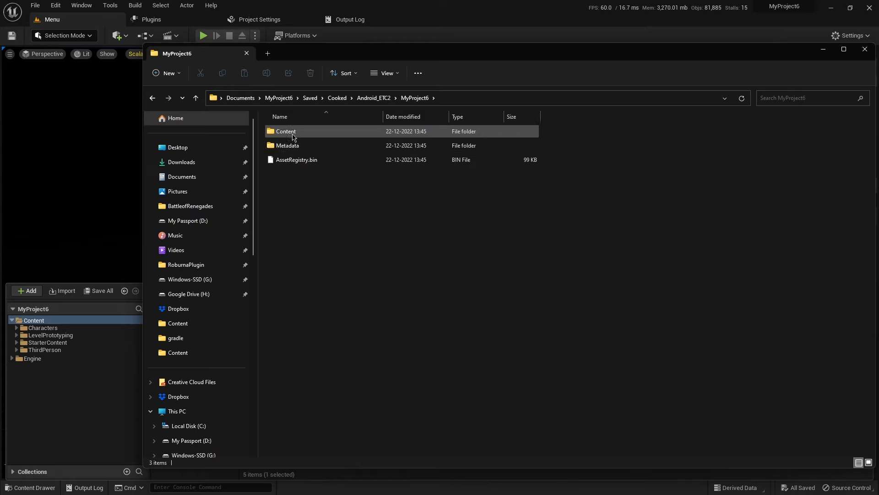
double_click(293, 135)
Check the cooked Characters folder's size in its properties and close them
click(293, 131)
right_click(294, 133)
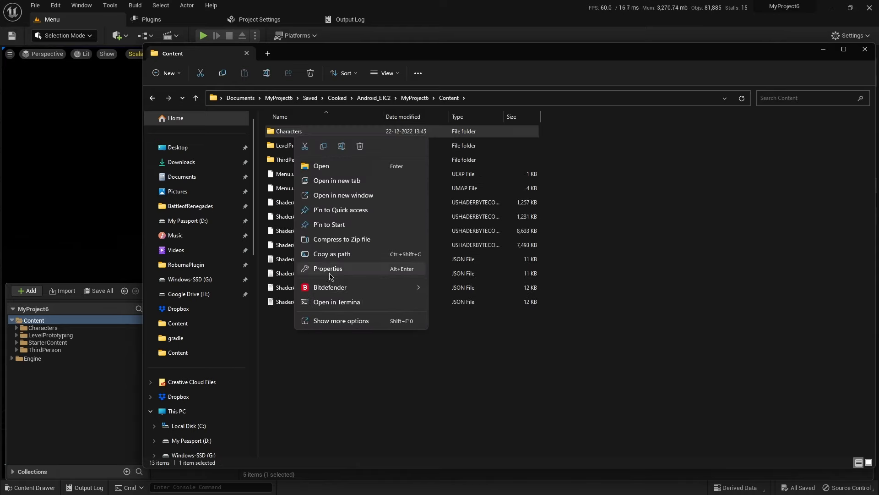
click(328, 269)
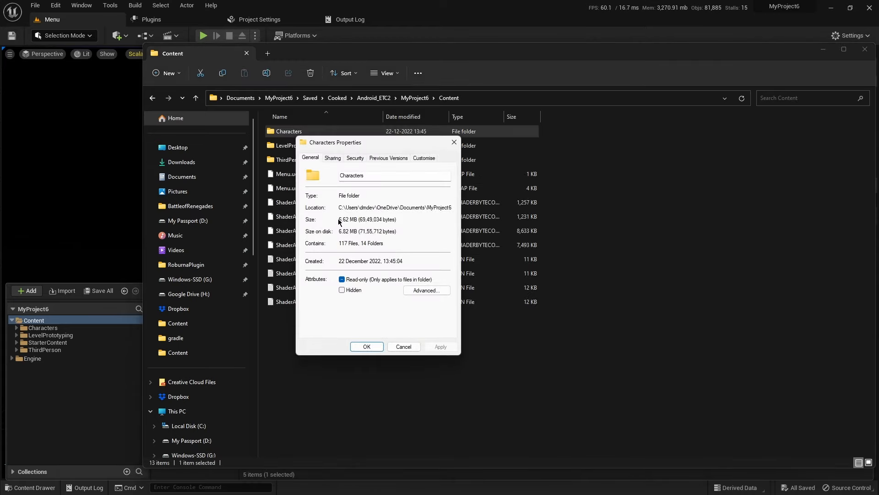
drag(357, 221, 340, 221)
click(381, 345)
Go up to the cooked MyProject6 folder and check the whole Content folder's size
click(414, 98)
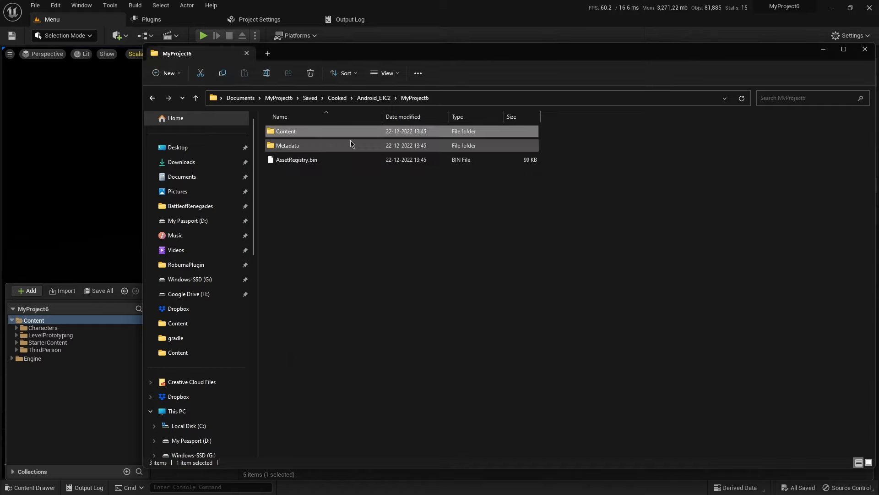
right_click(294, 136)
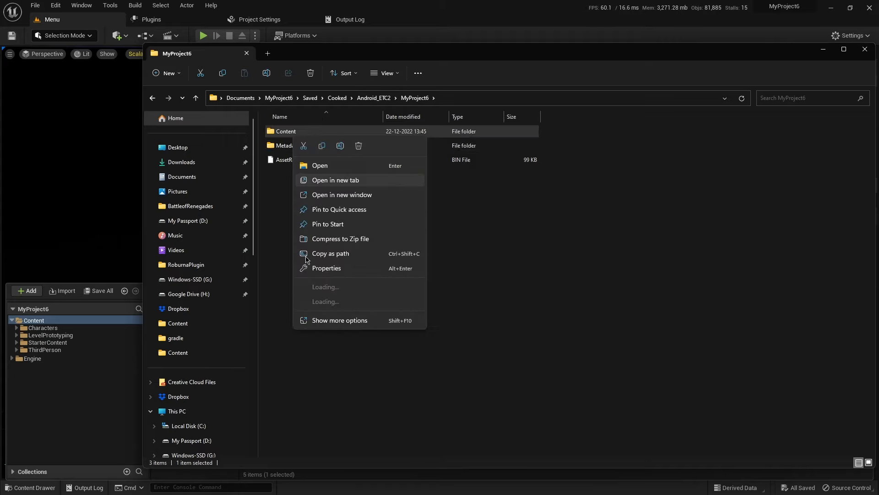
click(310, 270)
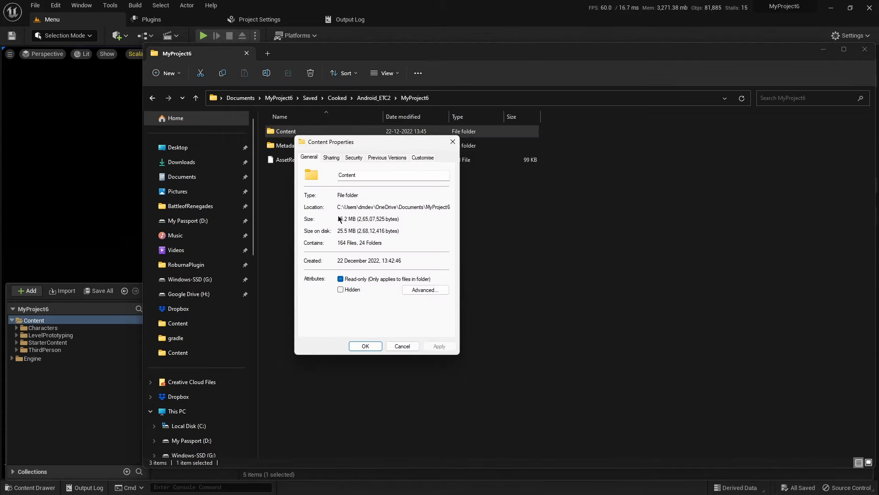
click(365, 346)
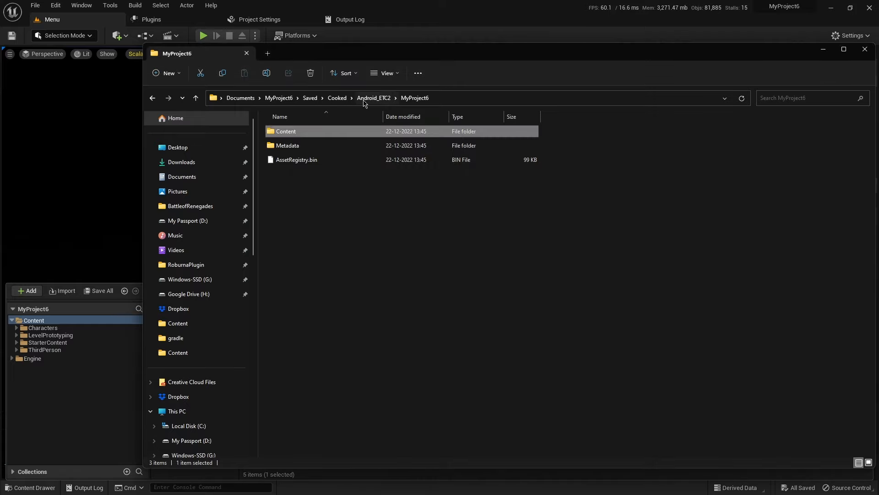
Check the size of the cooked Engine folder inside Saved/Cooked/Android_ETC2 and close its properties
click(365, 98)
click(341, 132)
right_click(343, 132)
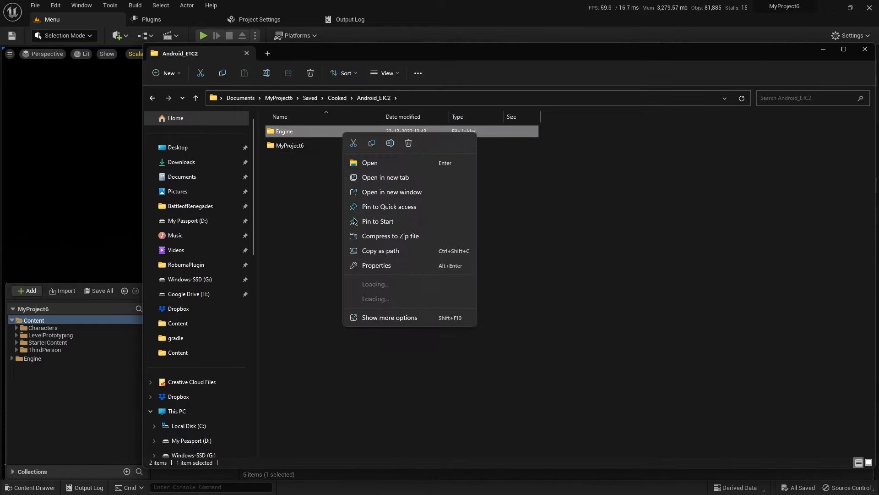
click(377, 265)
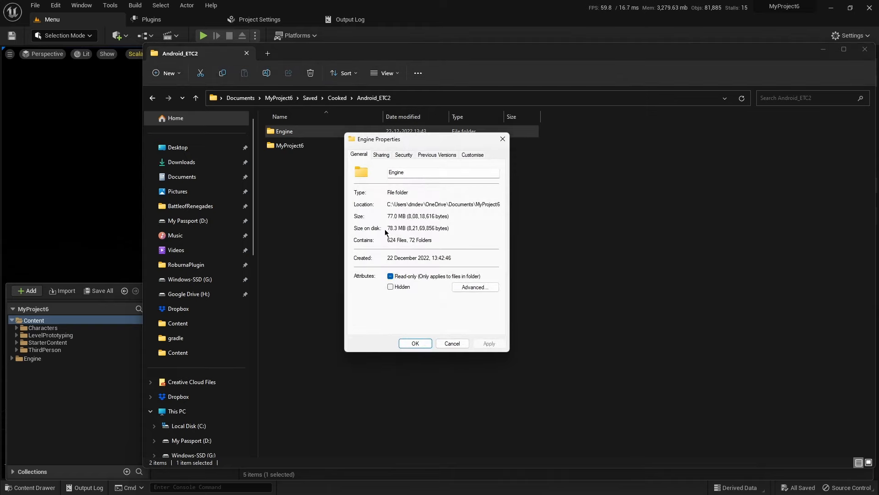
drag(397, 228, 387, 228)
click(415, 343)
Open the cooked Engine/Plugins/2D folder, check the Paper2D folder's size and close its properties
double_click(269, 135)
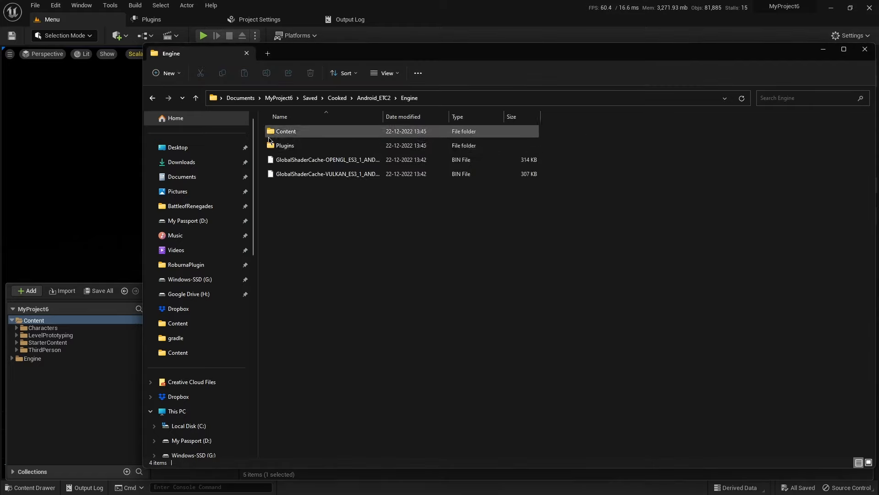
double_click(273, 148)
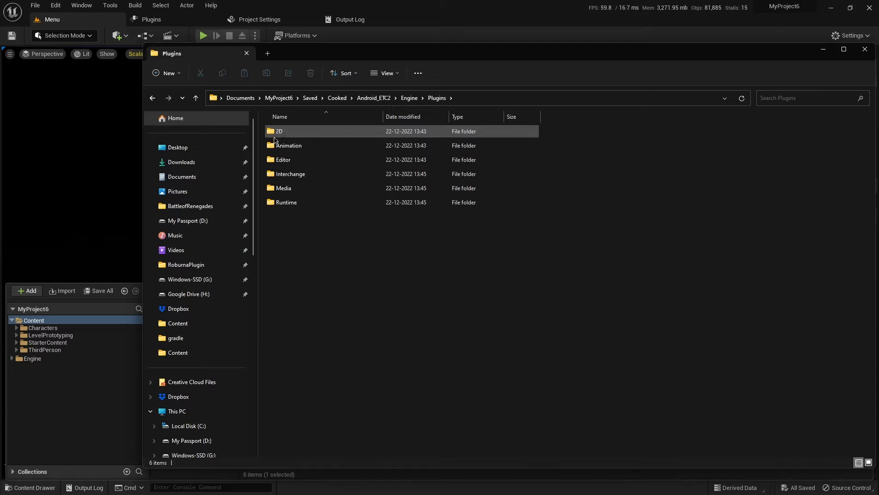
double_click(279, 132)
right_click(296, 134)
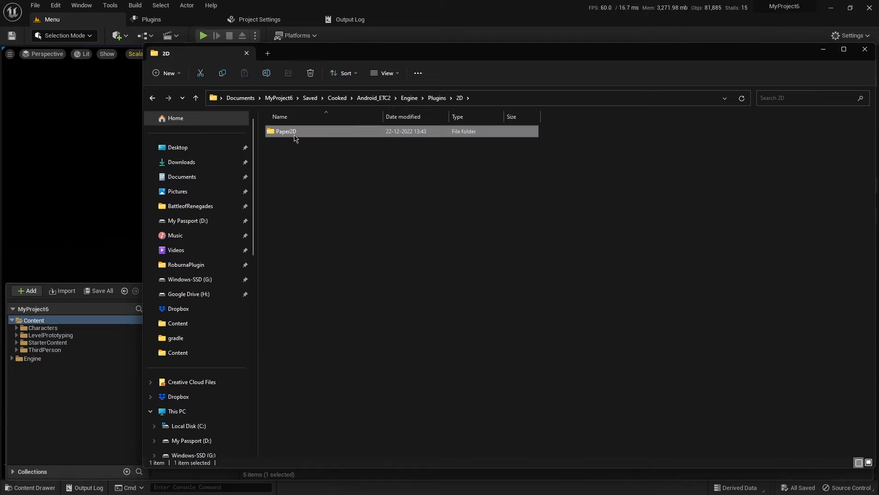
click(320, 268)
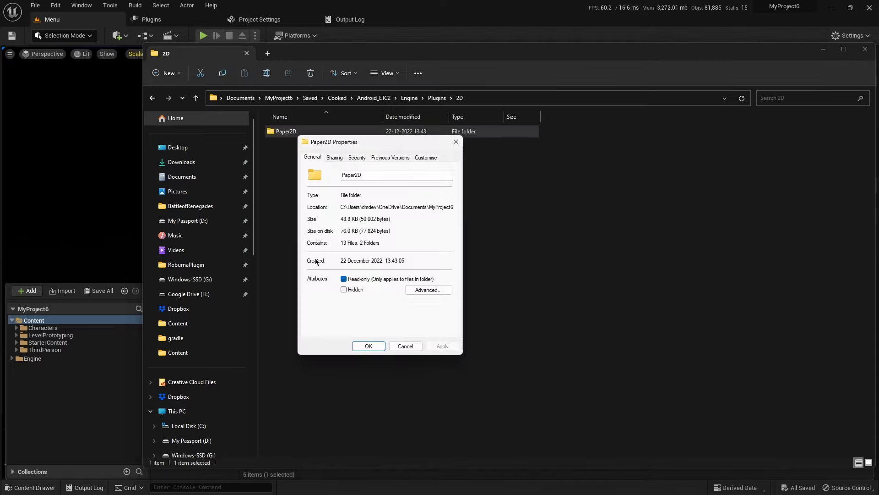
click(372, 347)
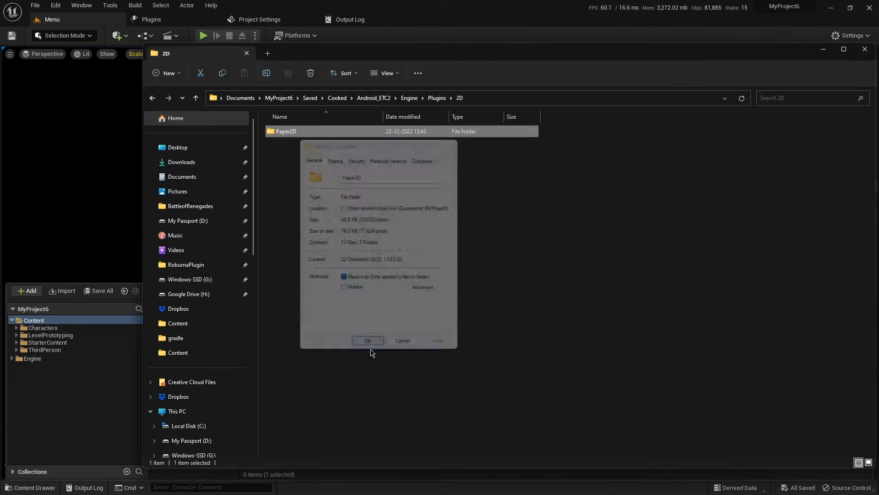
Leave File Explorer and open the Unreal project's Plugins list
click(864, 49)
click(851, 37)
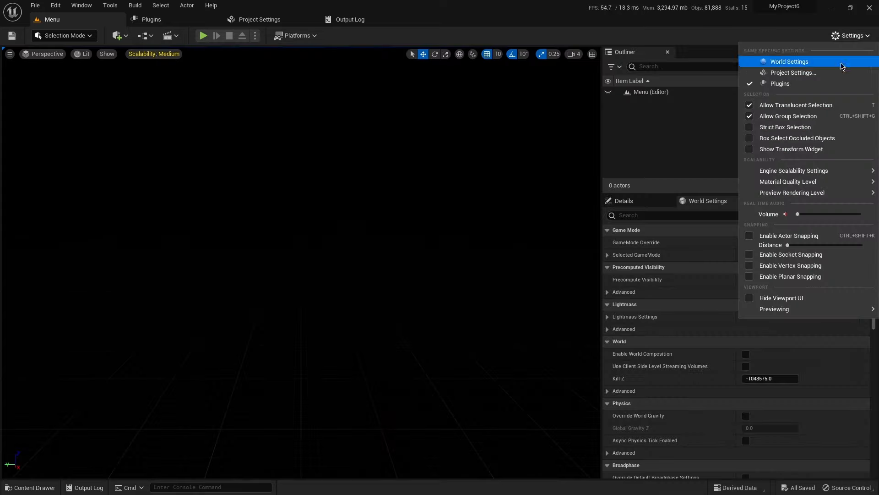
click(818, 84)
click(94, 67)
click(127, 40)
Show only enabled plugins, search for "pap" and disable the Paper2D plugin
click(871, 36)
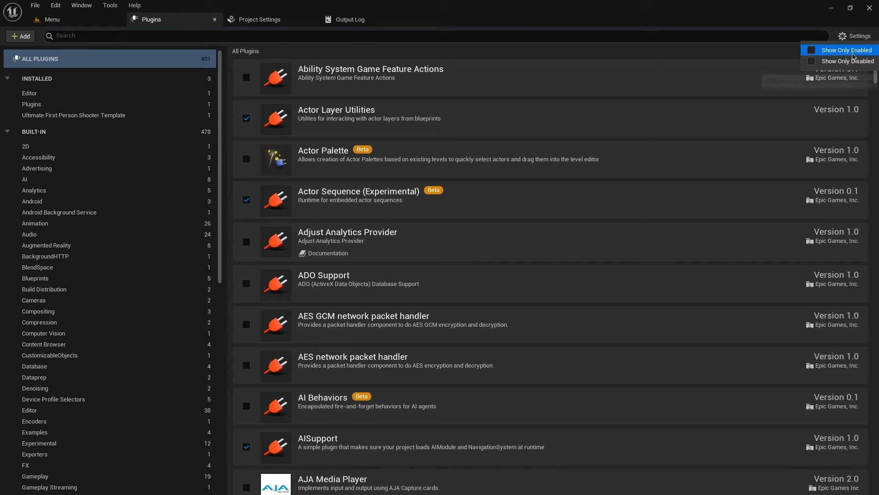
click(851, 53)
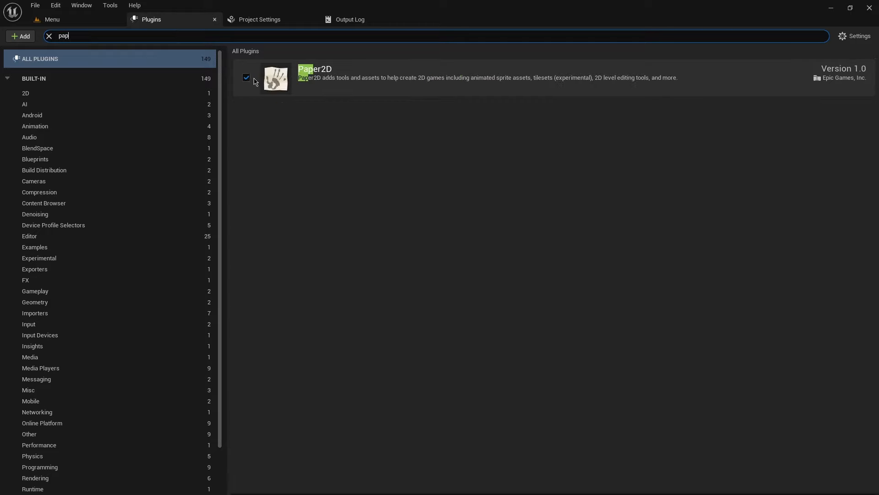
click(247, 78)
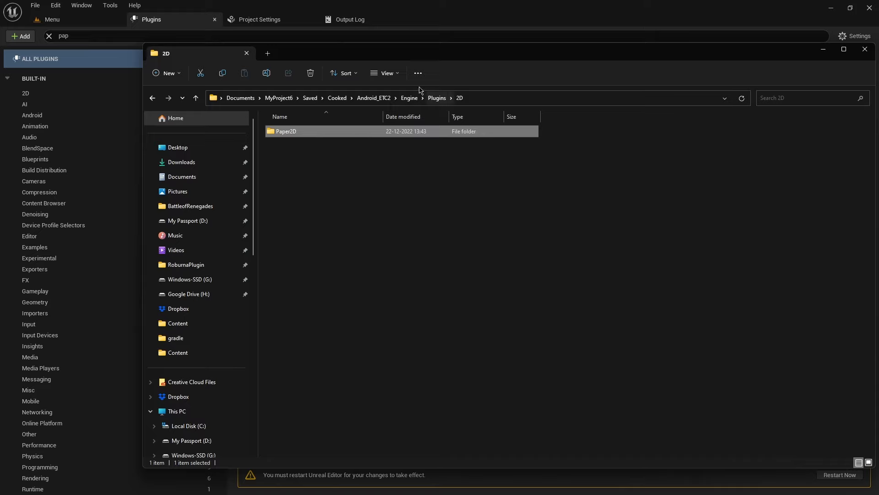
Return to the cooked Engine folder in File Explorer and check its Plugins folder's size
click(410, 97)
right_click(338, 146)
click(369, 278)
click(410, 355)
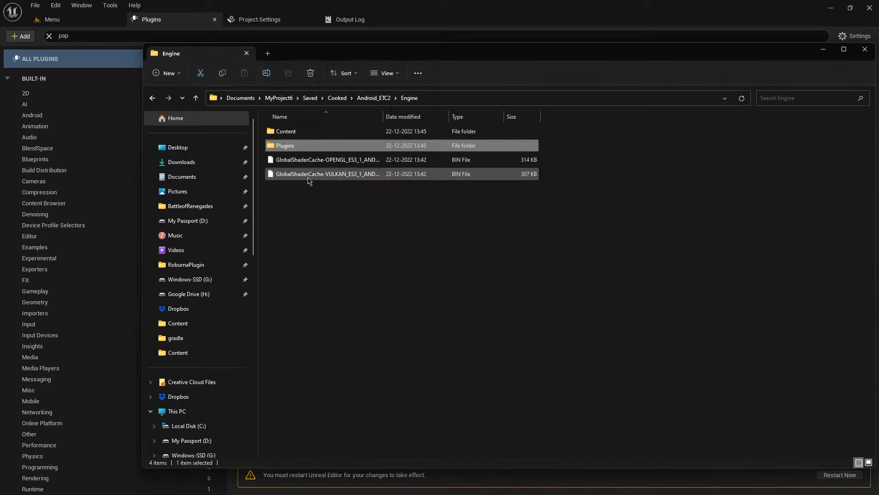
Browse the cooked Engine plugins to the Animation/ControlRig/Content folder to see which plugin content was packaged
double_click(303, 146)
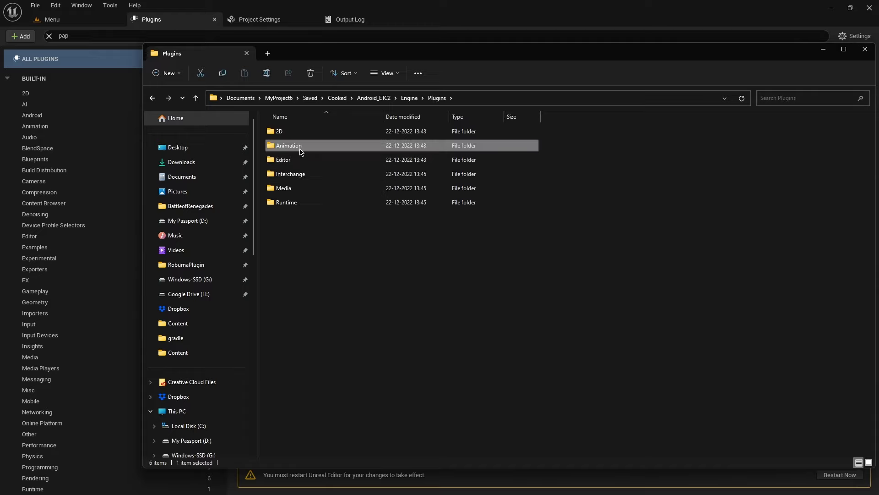
double_click(300, 146)
double_click(306, 133)
double_click(293, 131)
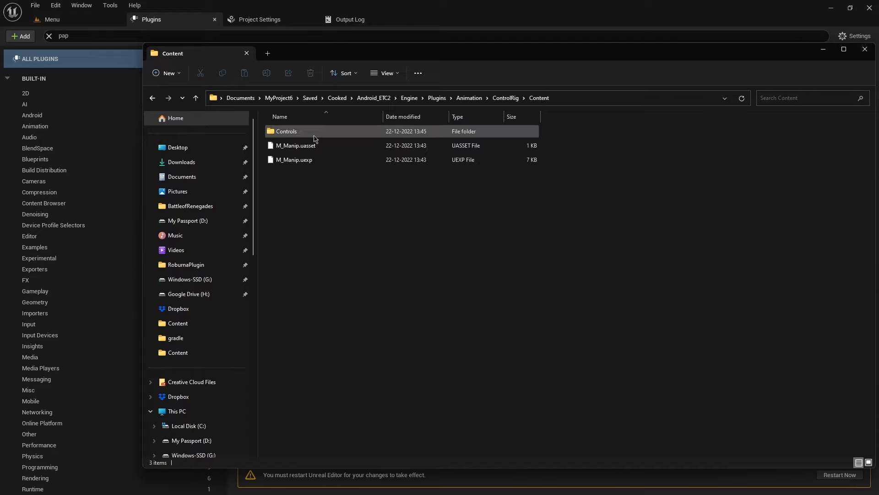
drag(304, 57, 326, 73)
Search the enabled plugins for "control r" and try to disable Control Rig, declining to disable the dependent IKRig plugin
click(251, 36)
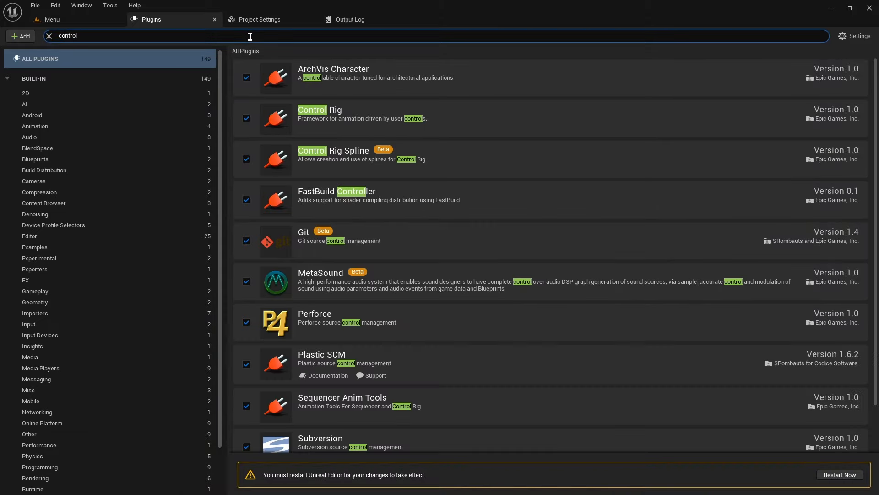
text(r)
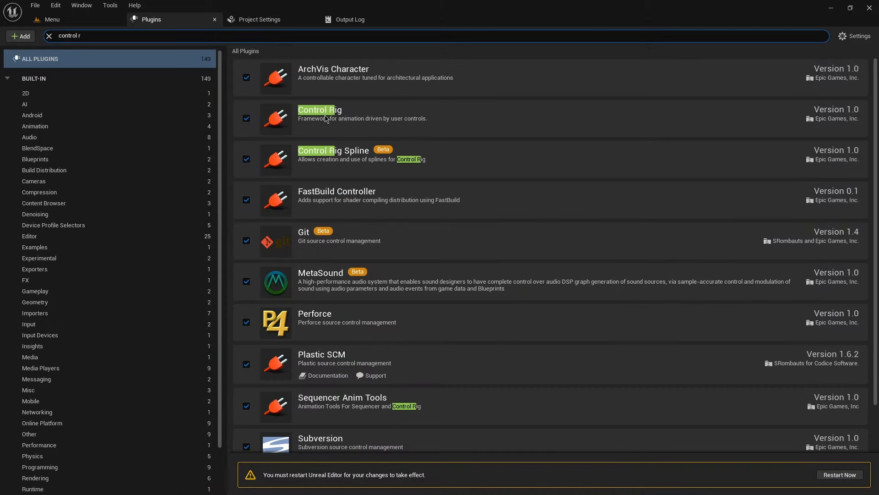
click(247, 118)
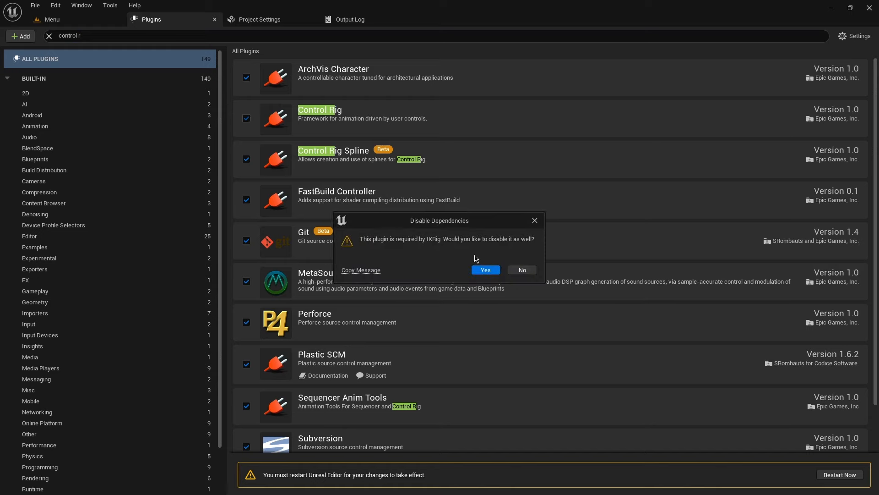
click(524, 270)
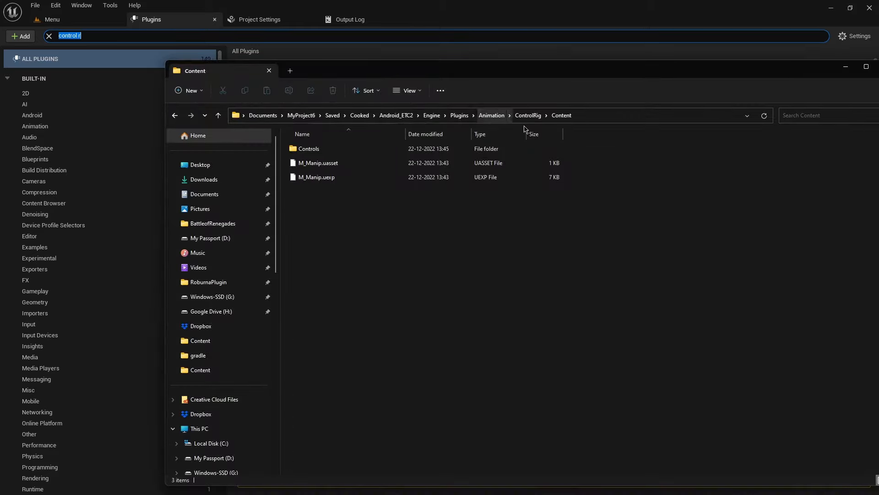
Go back up from ControlRig's Content folder to the cooked Engine/Plugins folder in File Explorer
click(521, 117)
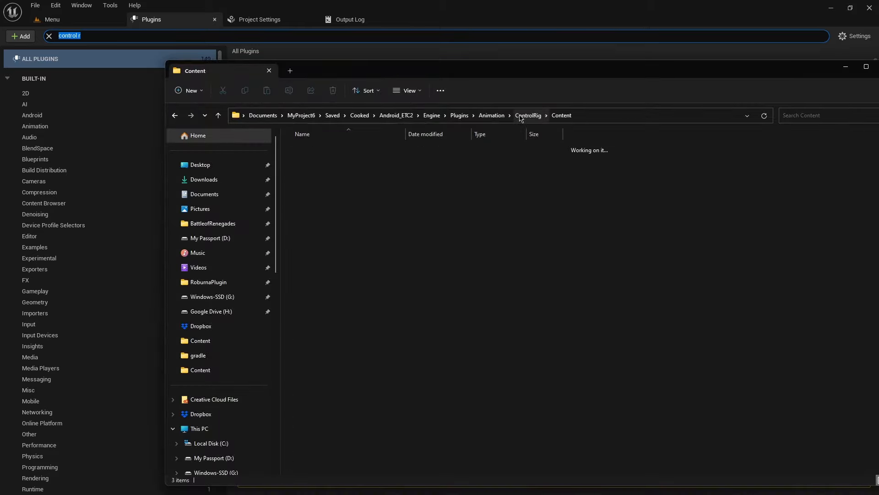
click(492, 115)
click(459, 115)
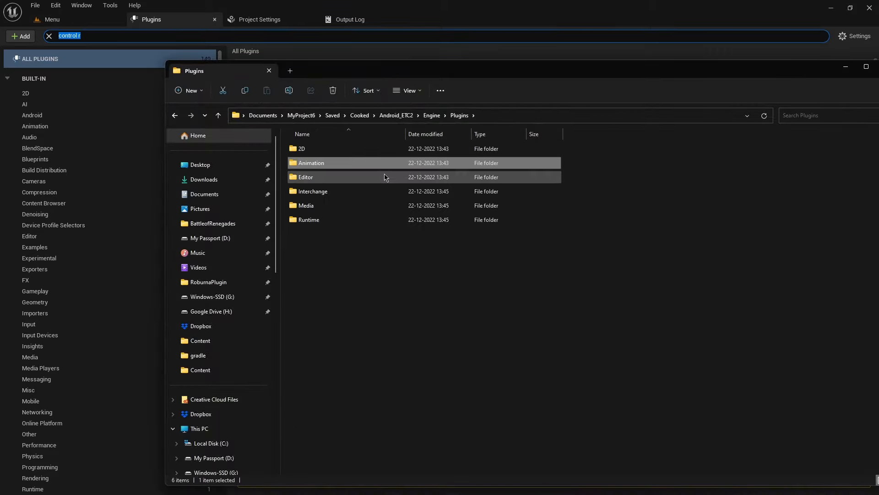
Open the cooked Editor plugin folder, search the Unreal plugins for "speed t" and disable SpeedTree Importer
double_click(384, 177)
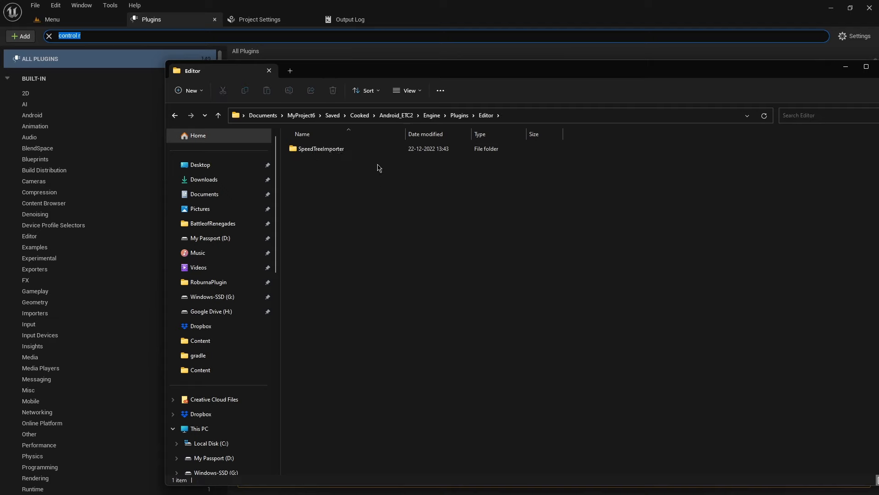
click(166, 35)
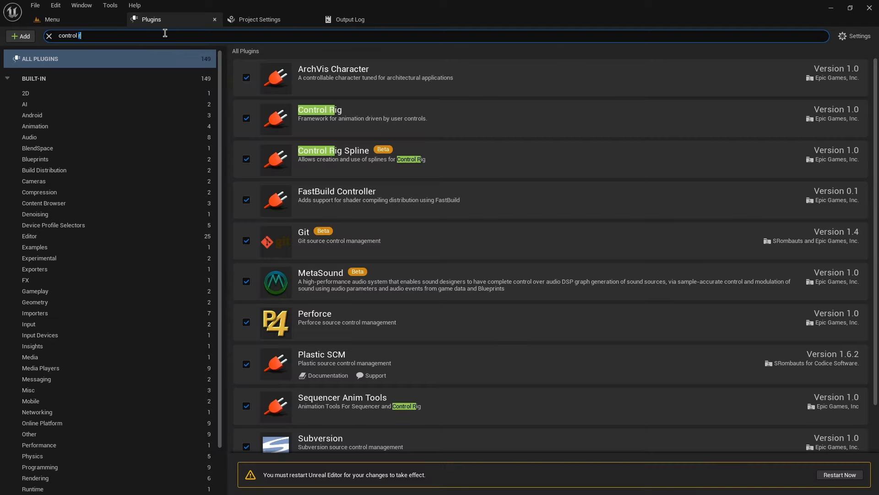
key(ctrl+a)
text(speed)
click(247, 78)
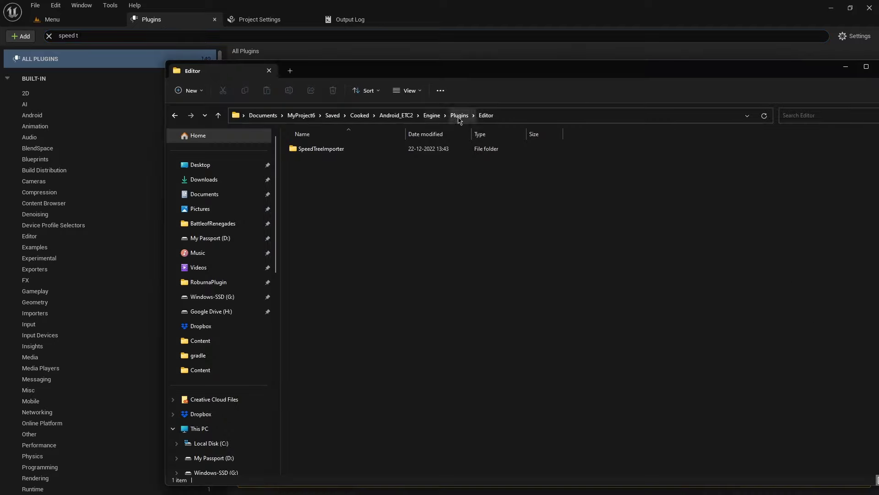
Browse the cooked engine plugins to Interchange/Runtime/Content/Utilities in File Explorer to see which files were packaged
click(458, 117)
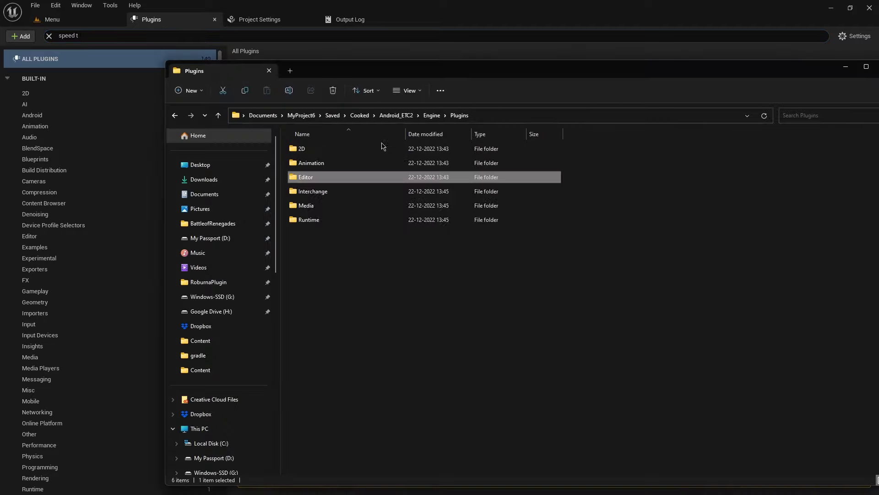
double_click(351, 192)
double_click(360, 150)
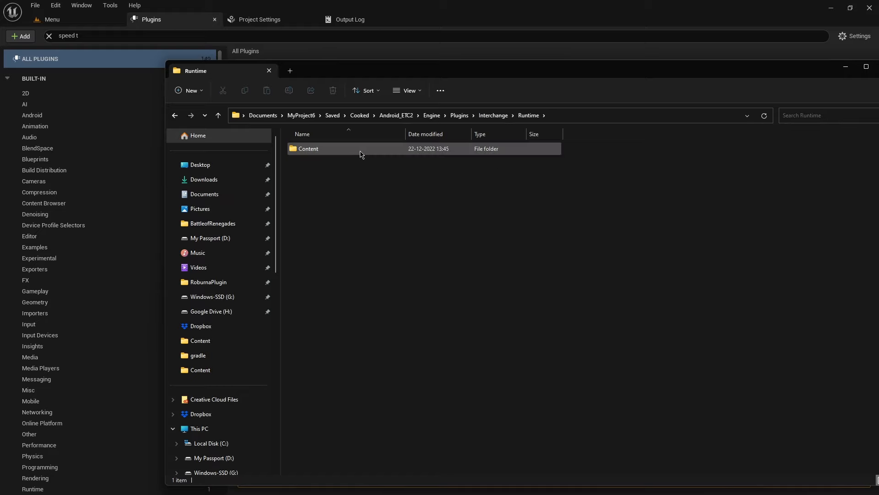
double_click(361, 151)
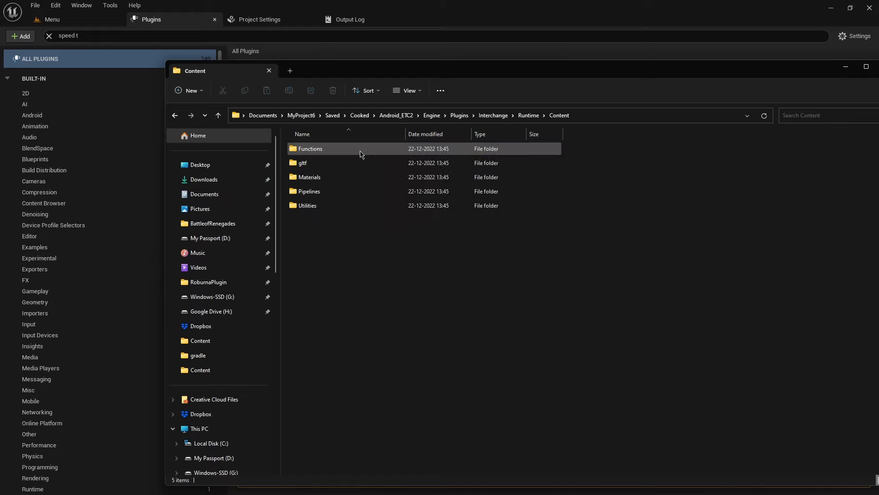
double_click(397, 205)
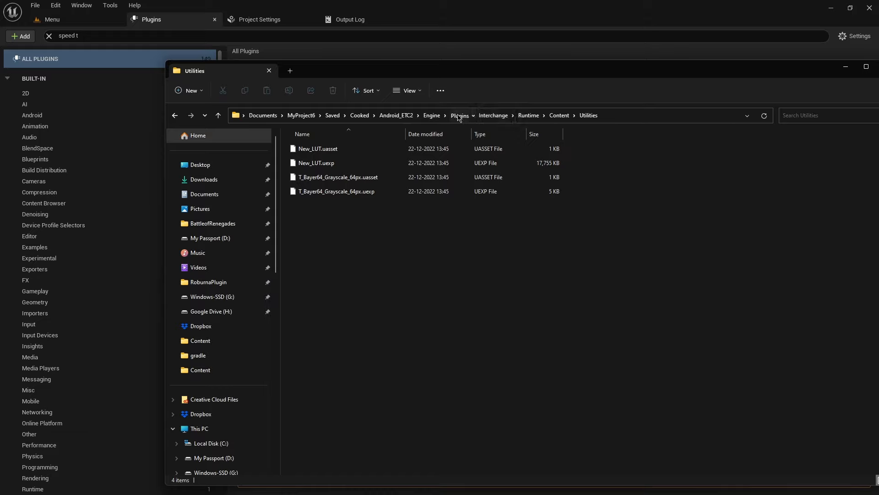
Look into the cooked Media/MediaPlate plugin folder, return to Plugins, and search the Unreal plugins for "mediapl"
click(459, 115)
double_click(367, 205)
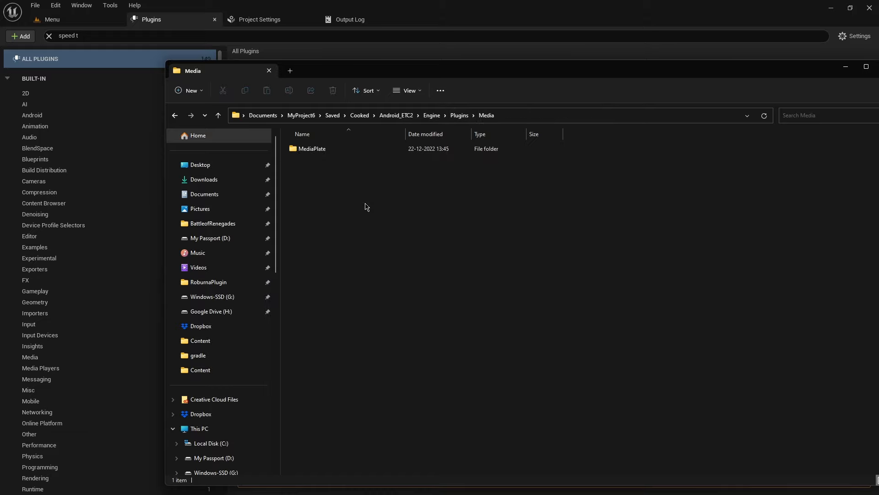
double_click(402, 153)
click(459, 115)
click(207, 33)
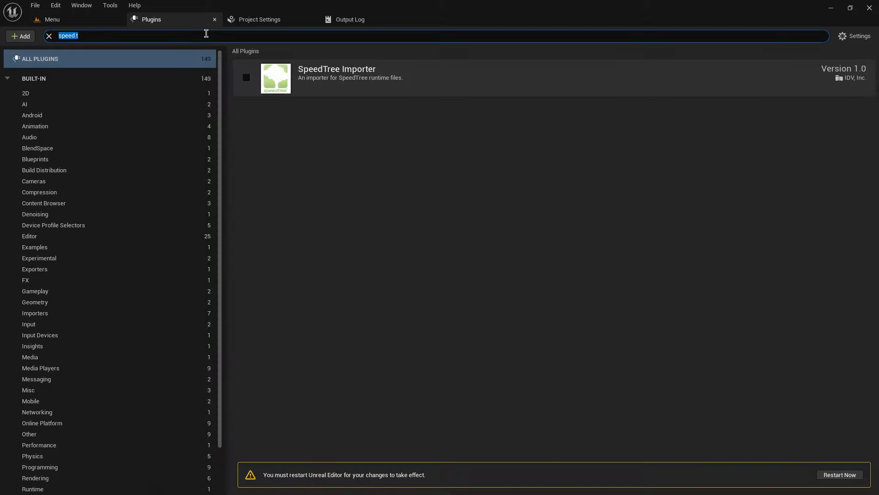
text(mediap)
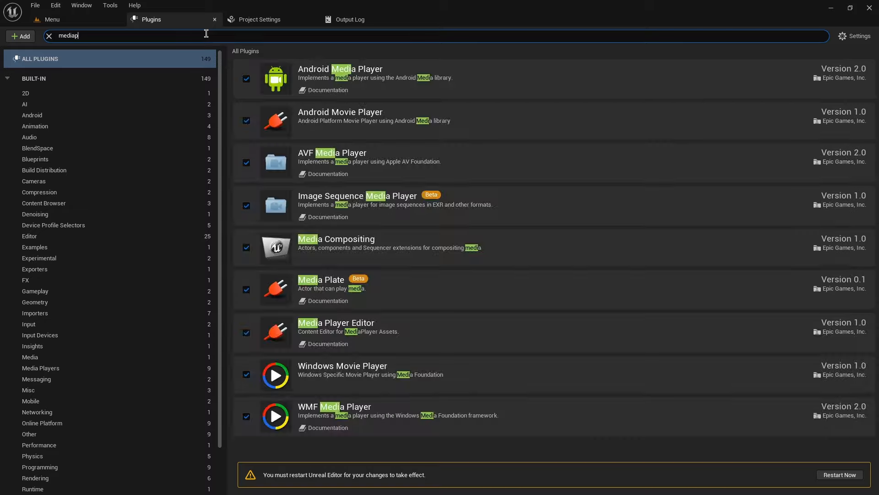
text(l)
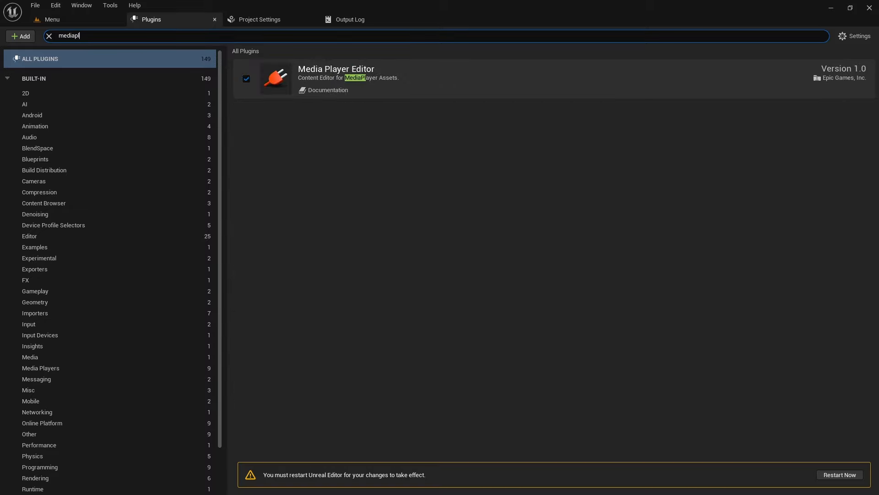
Open the cooked Runtime/MeshModelingToolset folder in File Explorer and search the Unreal plugins for "mesh m"
key(alt+Tab)
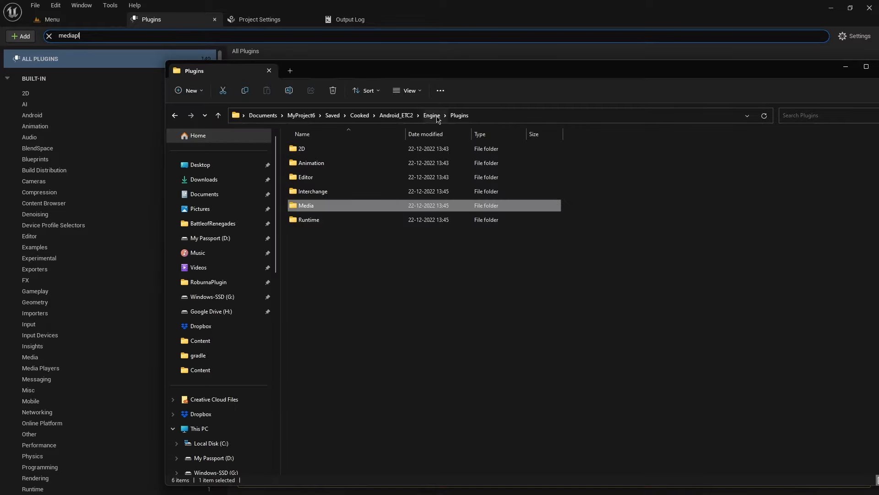
double_click(358, 220)
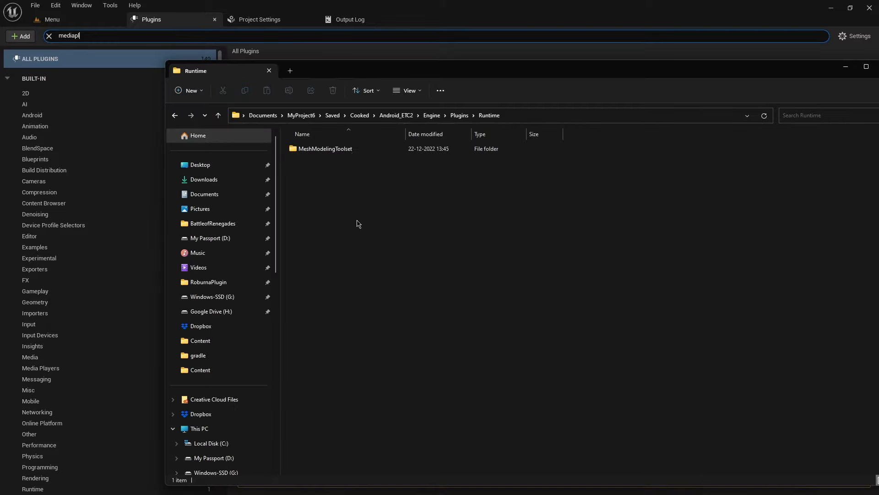
double_click(352, 151)
click(159, 35)
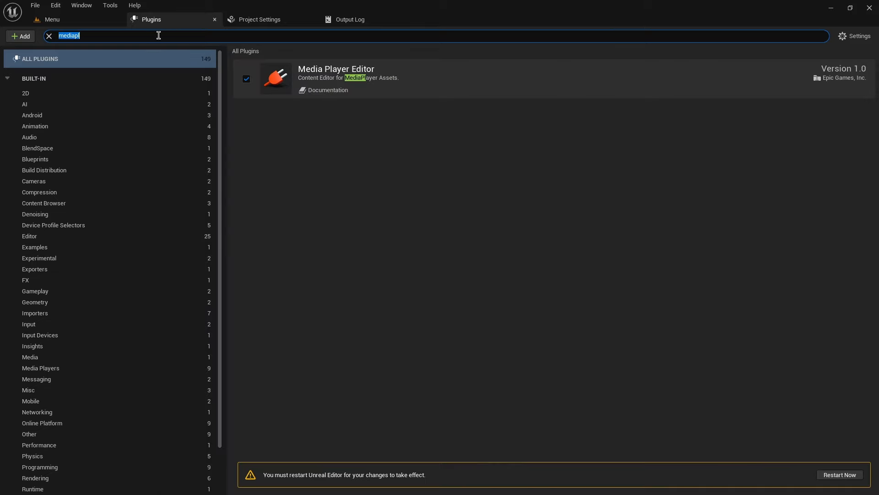
text(mesh m)
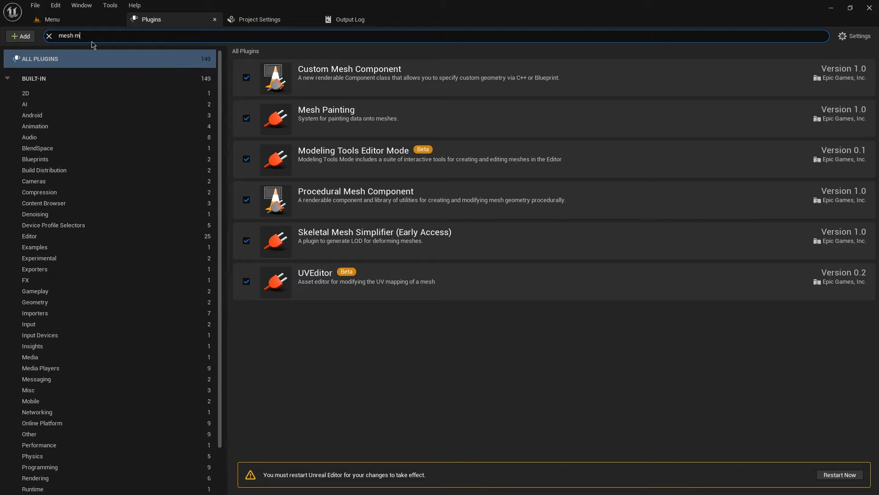
Check which editor modes are available in the Menu level editor and return to the plugin list
click(57, 20)
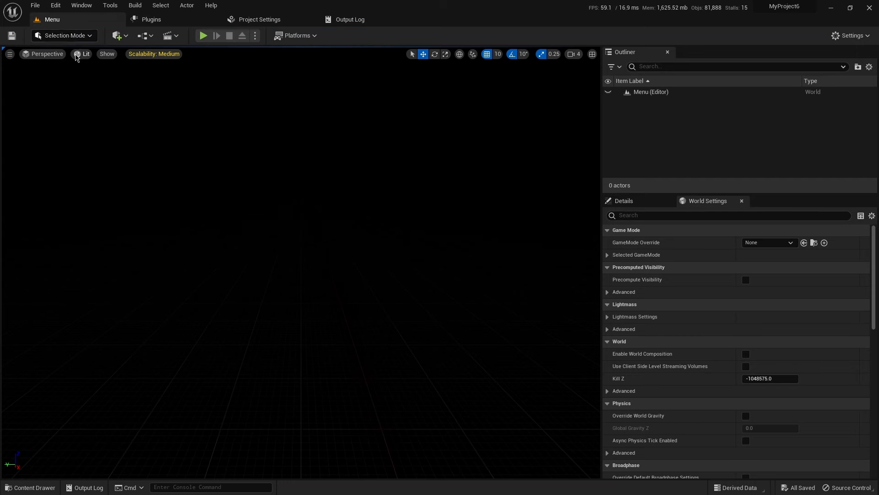
click(69, 37)
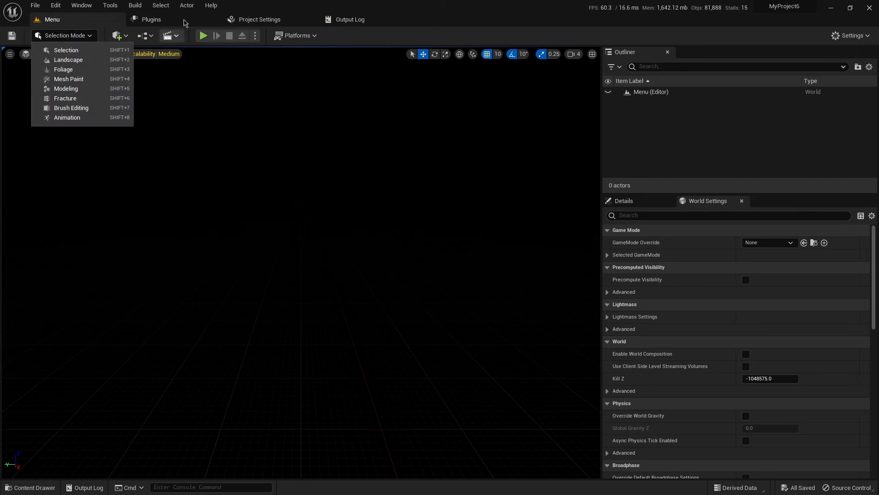
click(151, 19)
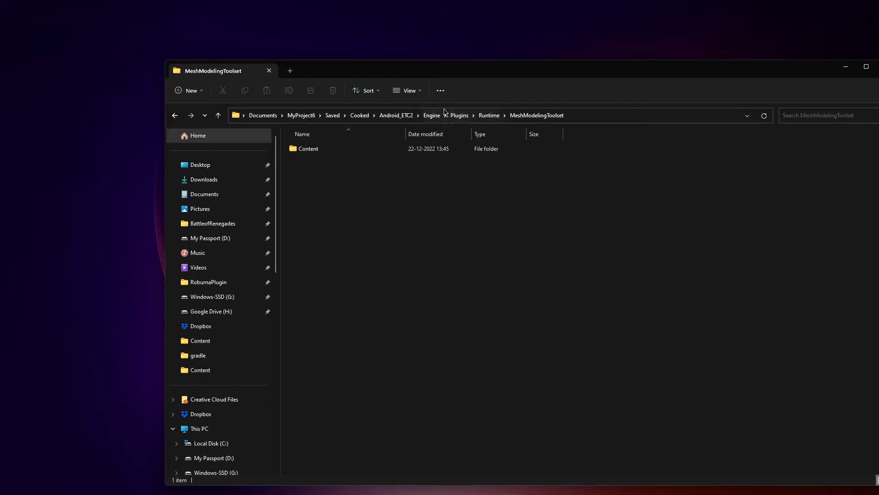
Go up to the Android_ETC2 folder in File Explorer and check the sizes of the cooked MyProject6 and Engine folders
click(430, 115)
click(398, 115)
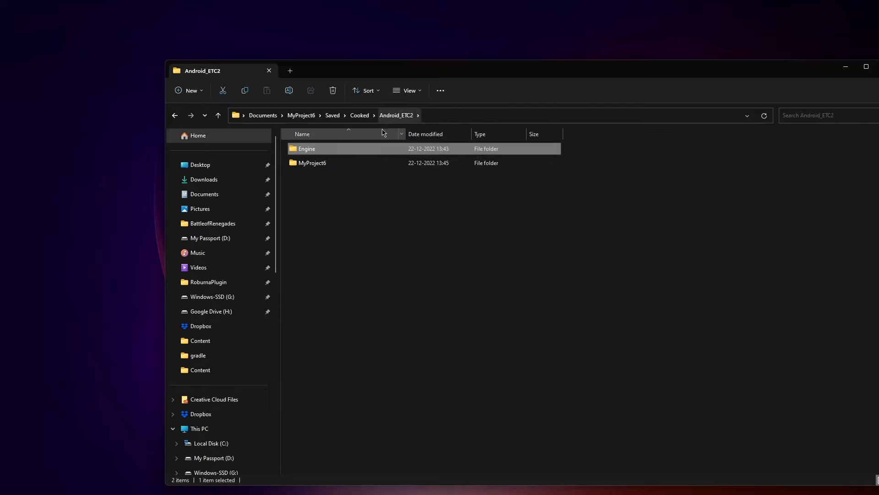
click(340, 164)
right_click(340, 164)
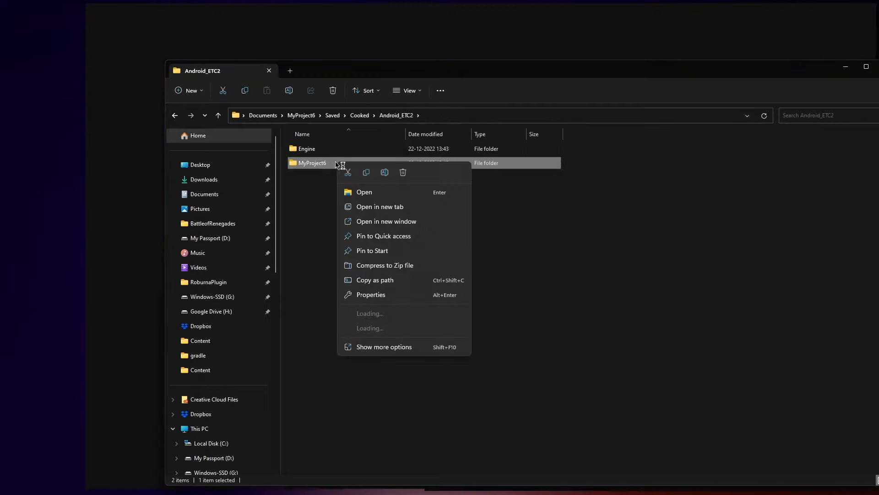
click(379, 294)
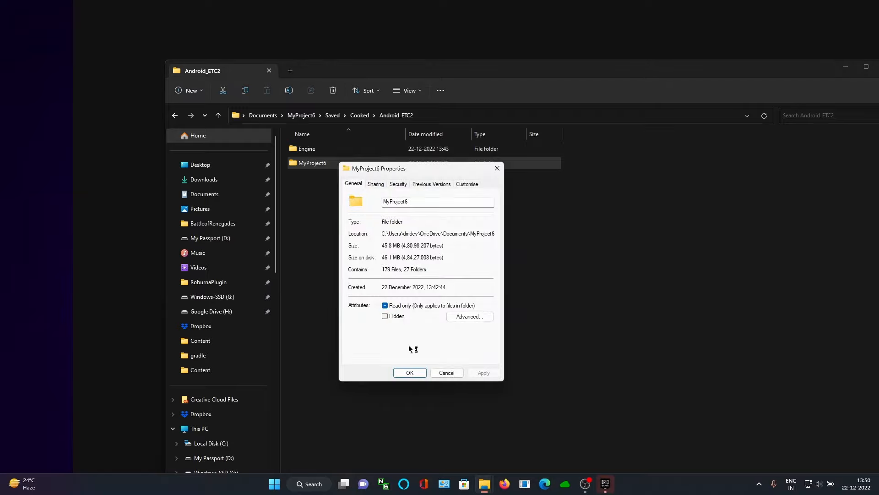
click(410, 373)
right_click(311, 150)
click(347, 286)
click(382, 362)
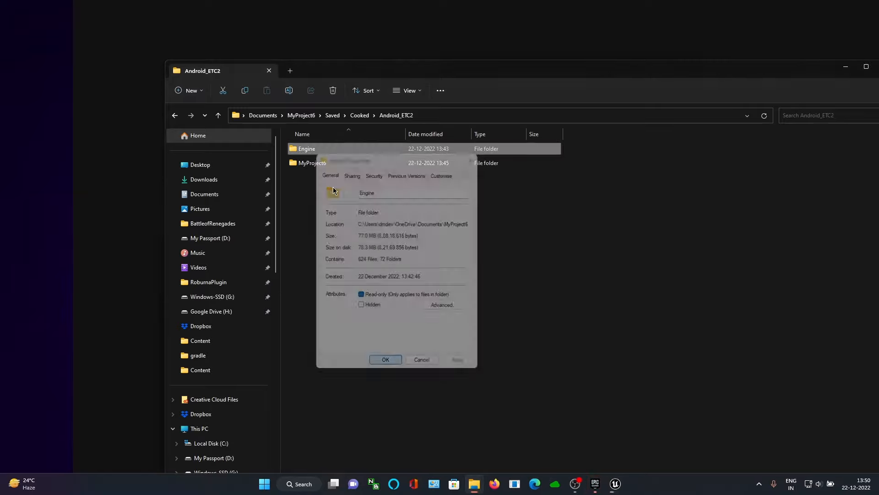
Open the cooked Engine folder and check its Content folder's size
double_click(314, 163)
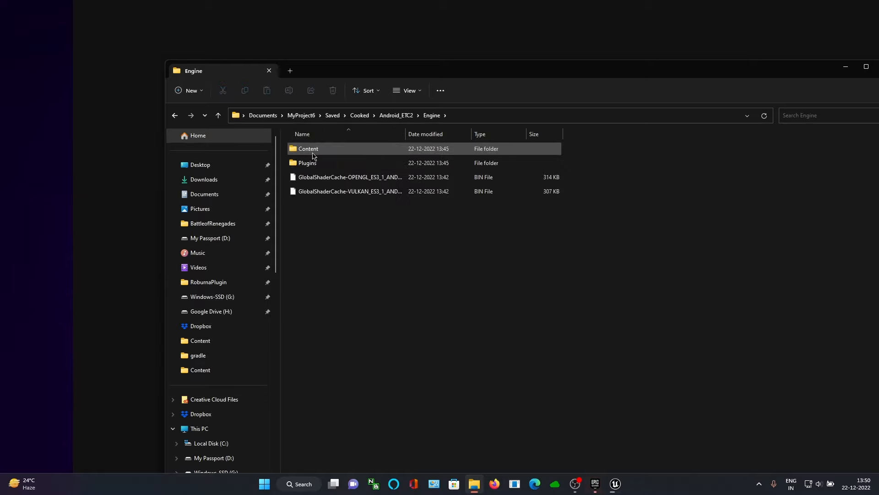
right_click(314, 163)
right_click(306, 149)
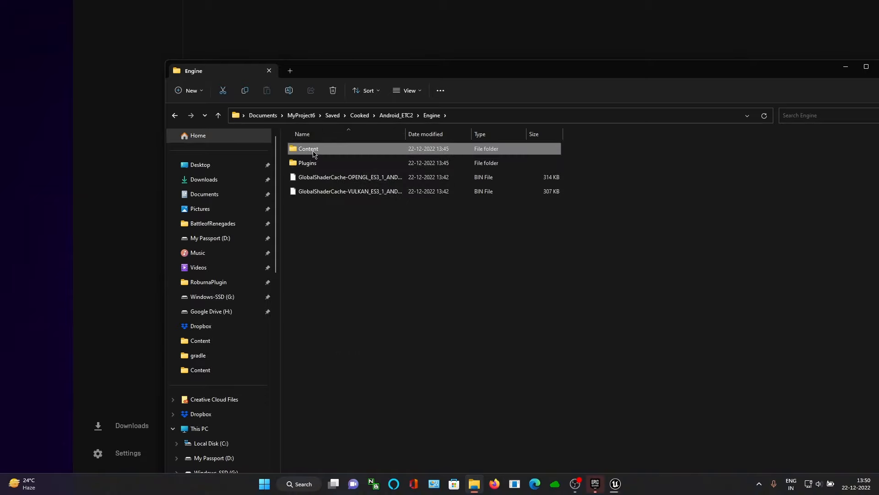
click(348, 289)
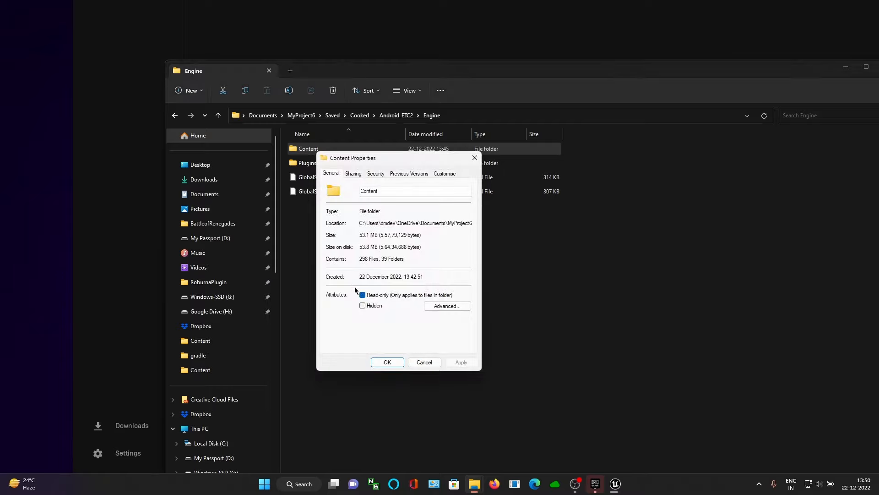
click(388, 361)
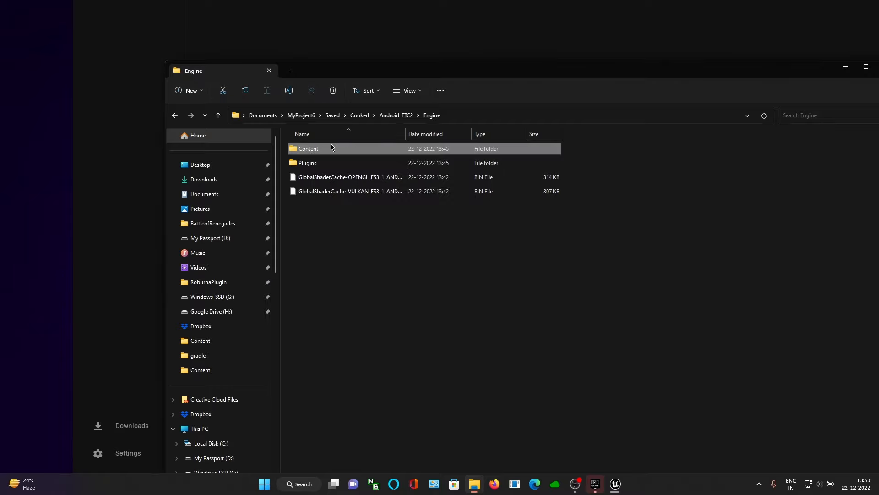
Open the cooked Engine/Content folder and check the combined size of all the folders in it
double_click(331, 147)
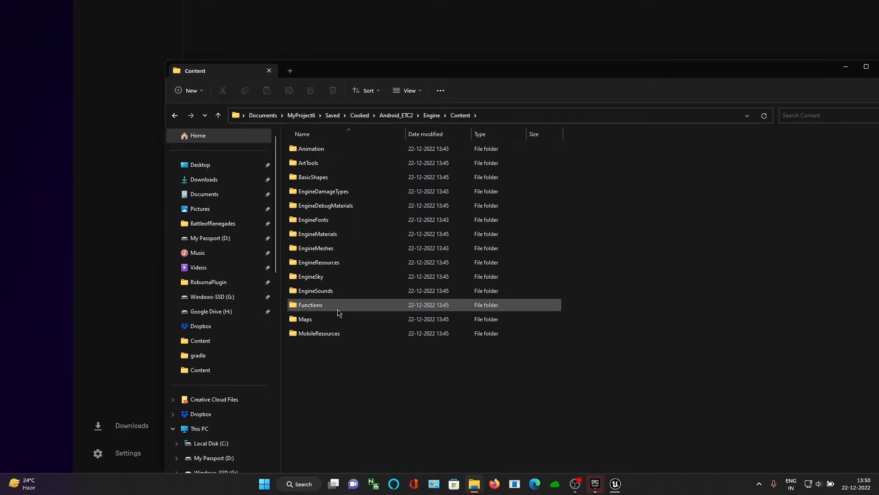
drag(337, 362, 305, 128)
right_click(305, 169)
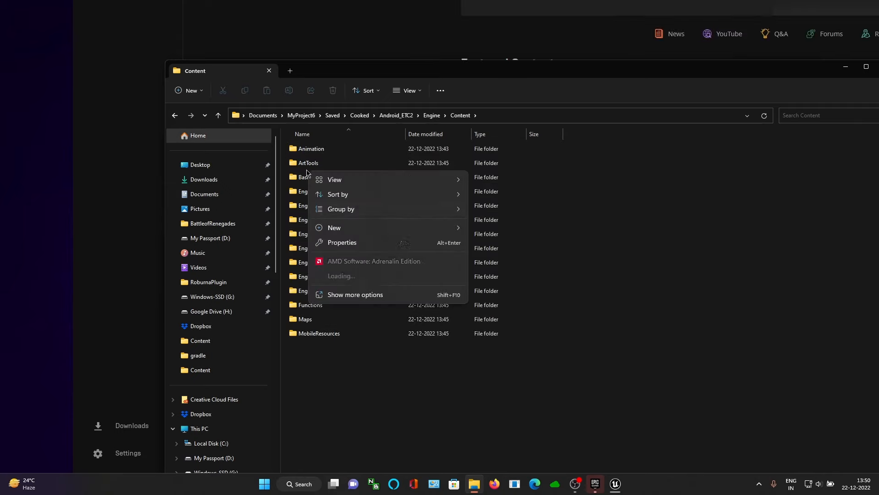
drag(312, 382, 305, 151)
right_click(308, 171)
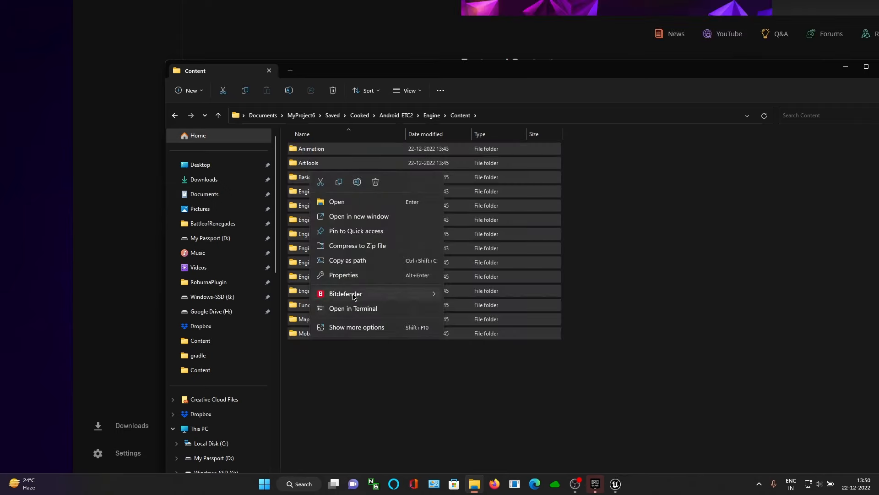
click(343, 275)
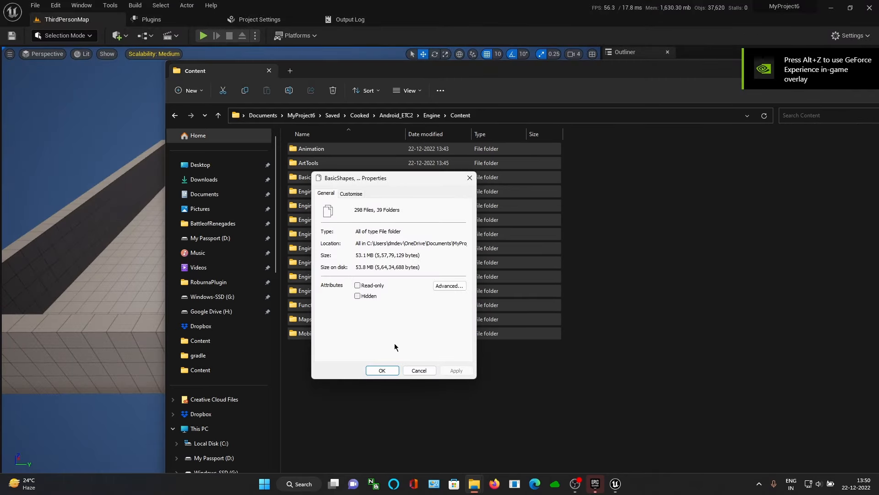
click(382, 370)
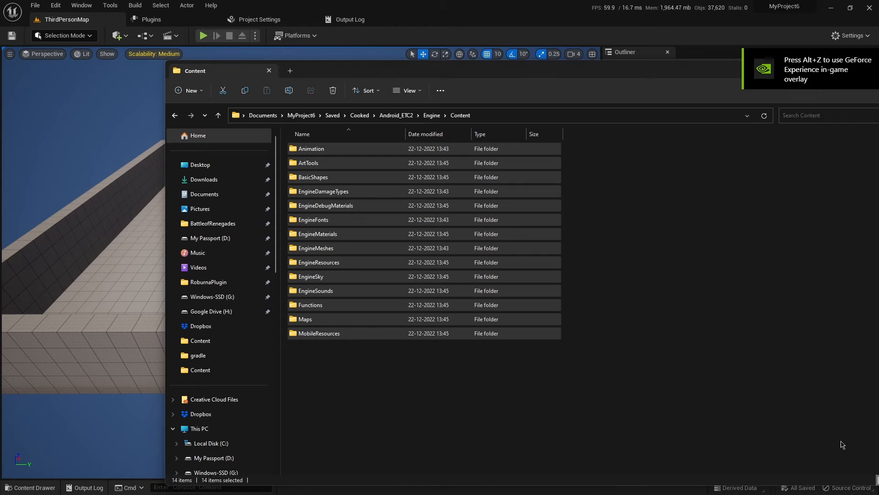
Clear the folder selection, switch back to Unreal Editor and play ThirdPersonMap in the viewport
drag(443, 71, 298, 56)
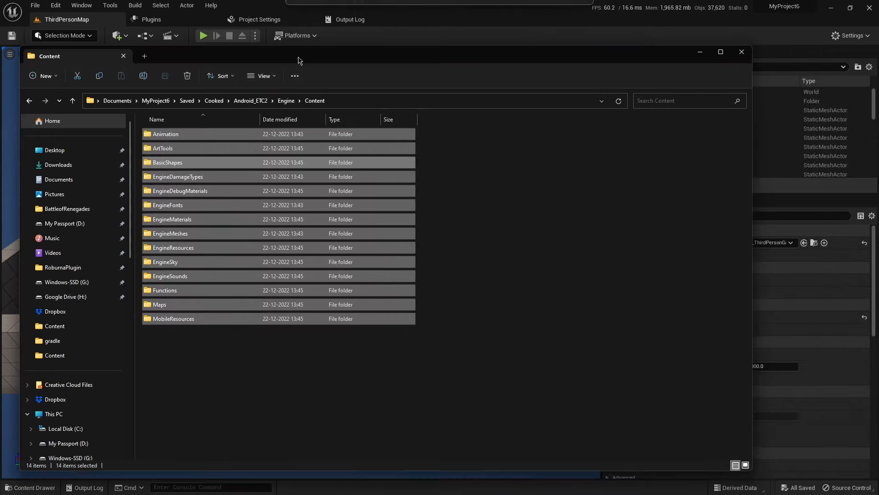
click(220, 350)
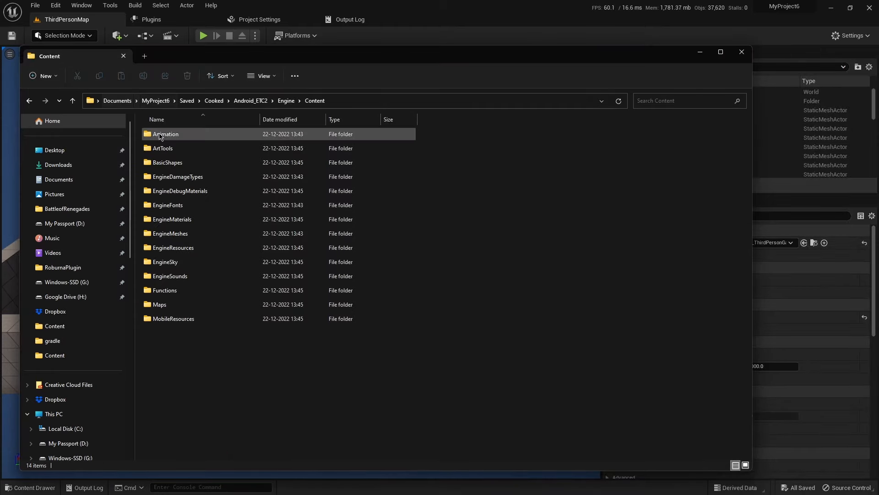
middle_click(94, 52)
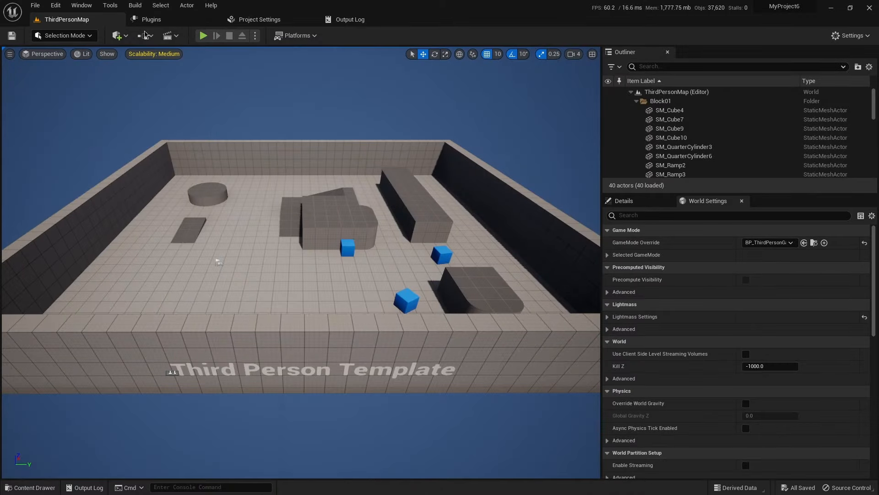
click(199, 36)
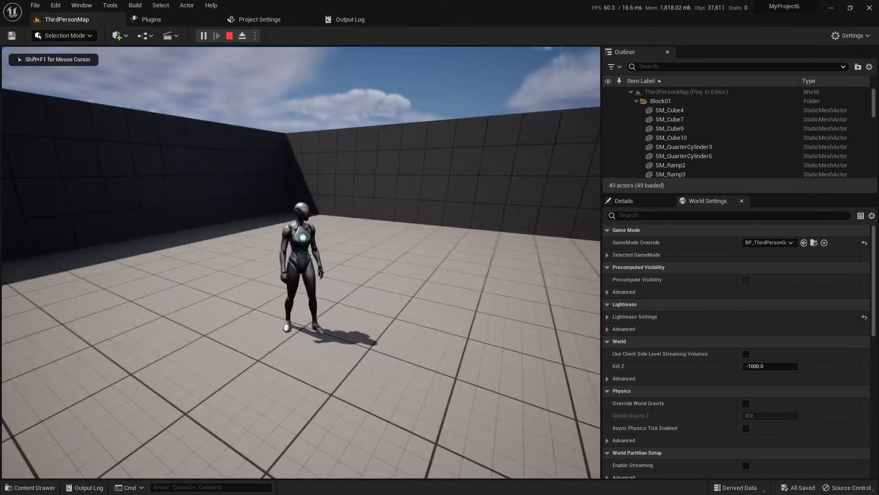
Run and jump the character around the ramps and blue cubes, then stop playing and look over the level
key(w)
key(space)
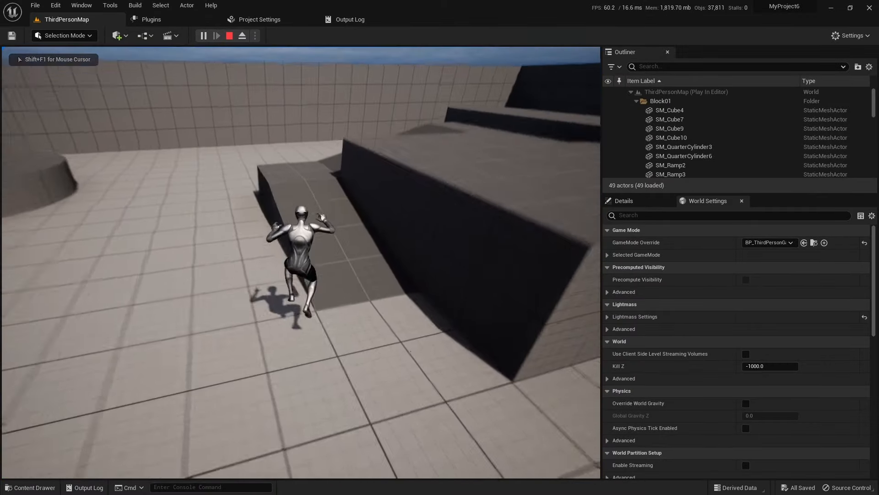
key(w)
key(space)
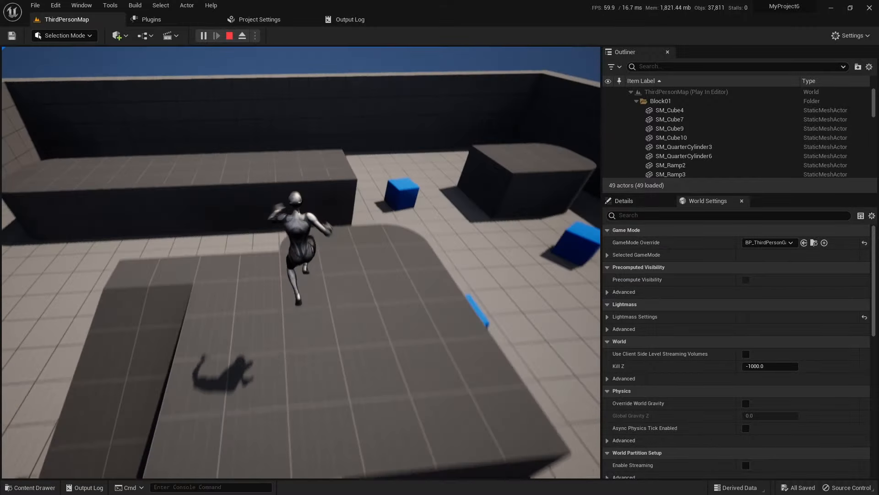
key(w)
key(space)
key(space)
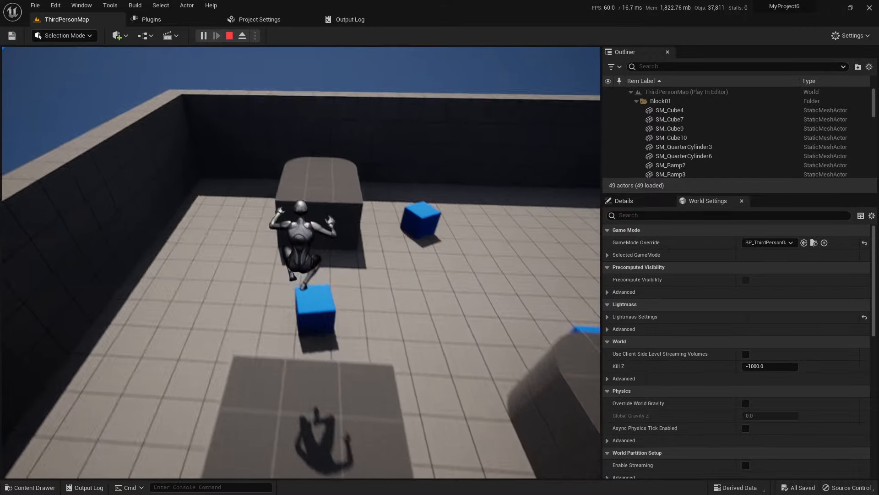
key(w)
key(space)
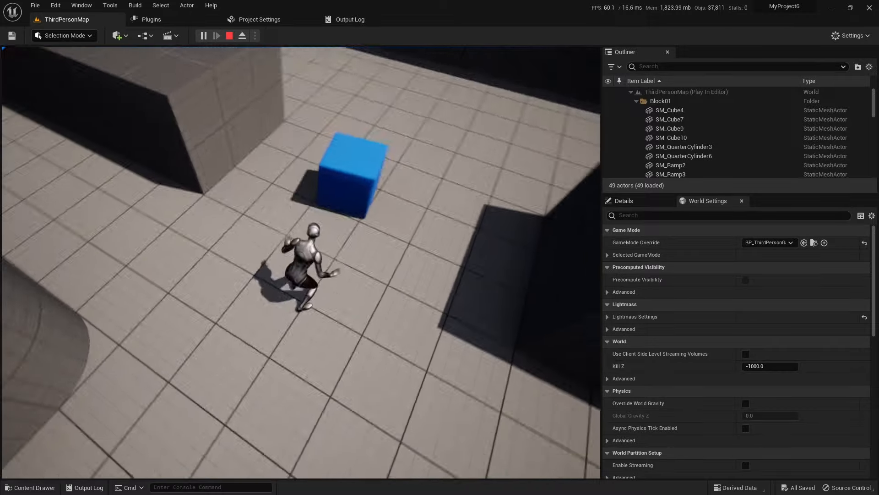
key(w)
key(space)
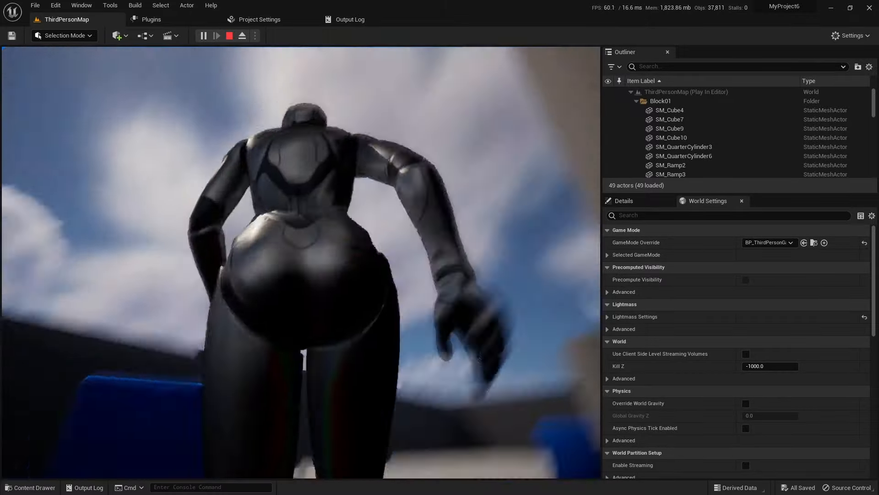
key(w)
key(space)
key(Escape)
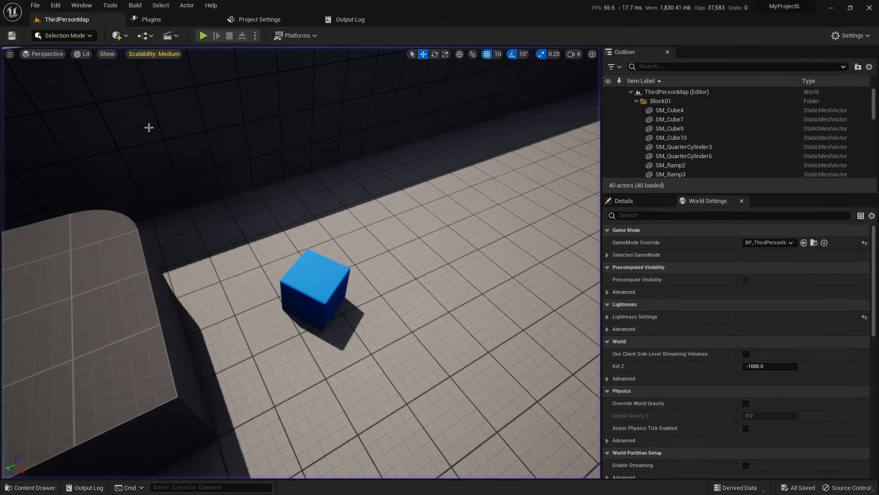
key(s)
right_drag(149, 127, 23, 110)
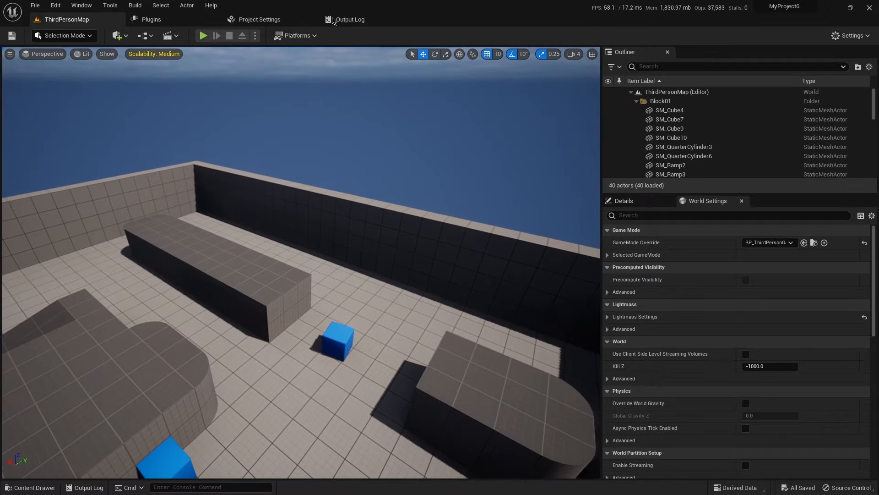
Start packaging the project for Android from the ThirdPersonMap level
click(249, 18)
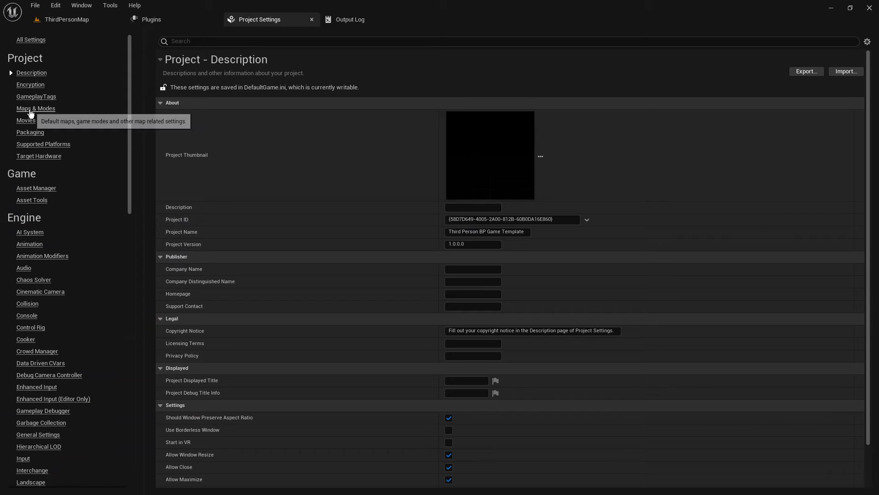
click(66, 19)
click(296, 36)
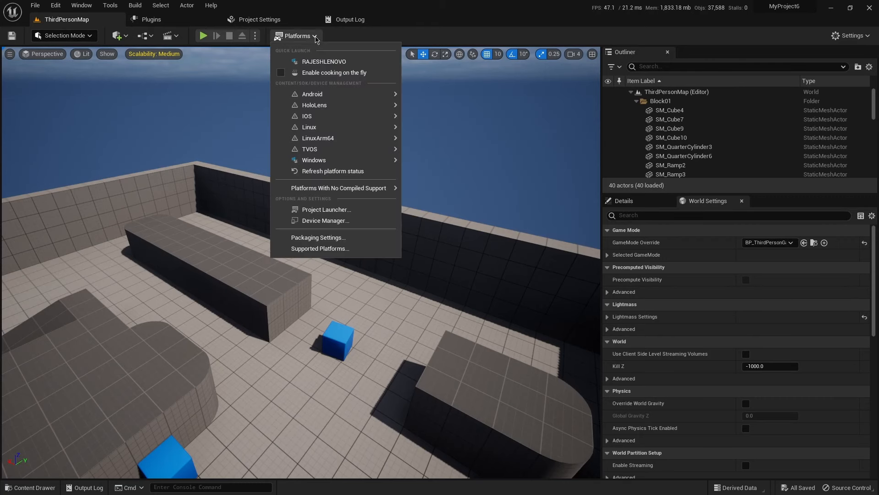
mouse_move(354, 96)
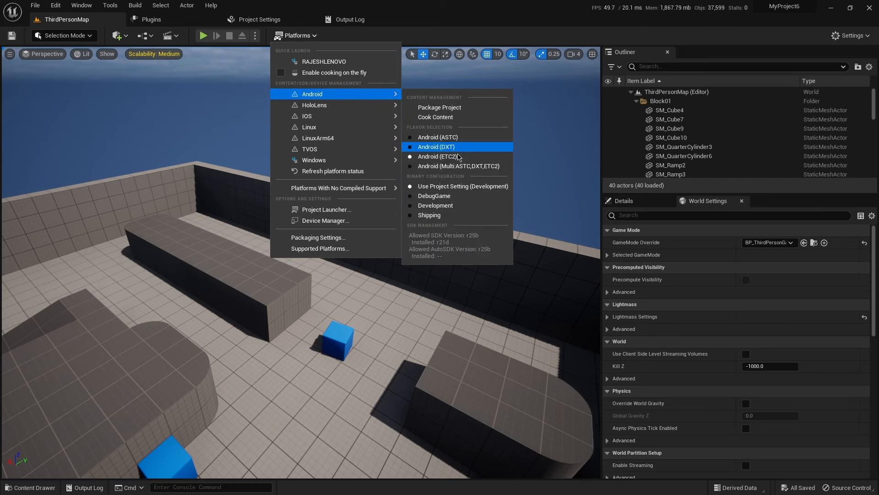
click(435, 107)
click(499, 280)
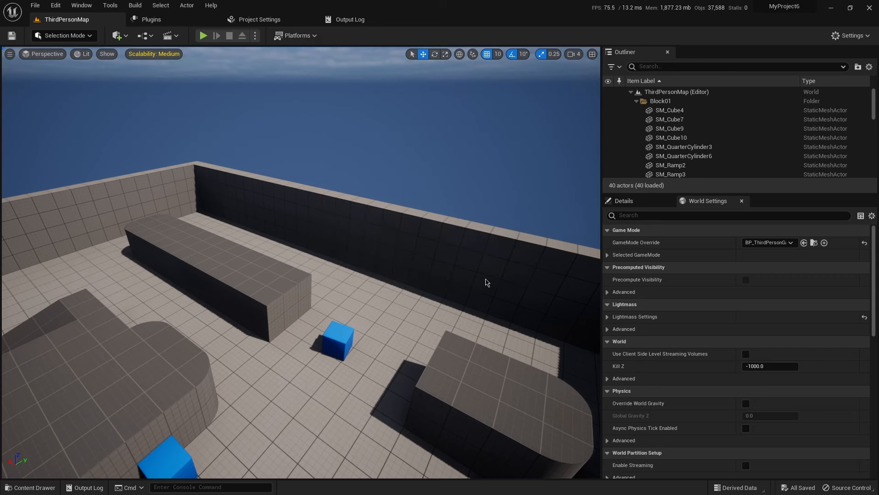
Create a Test4 folder inside Android_ETC2, package the project into it and show the packaging output log
click(102, 76)
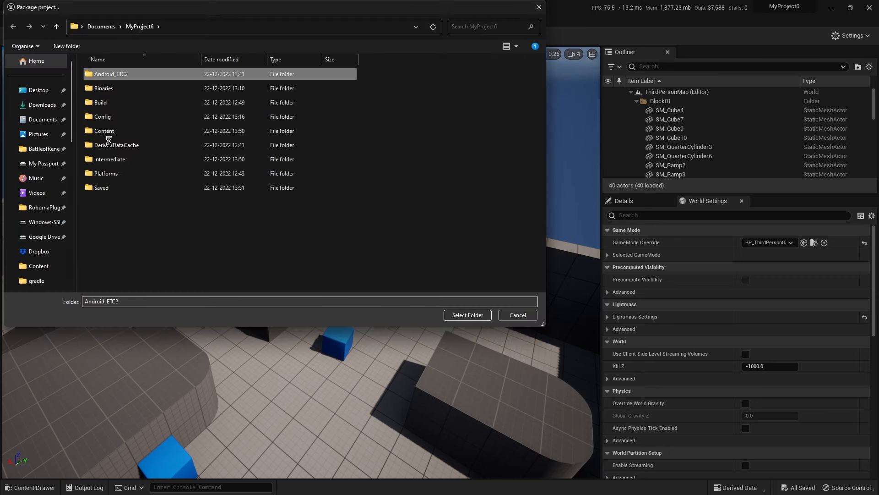
right_click(124, 125)
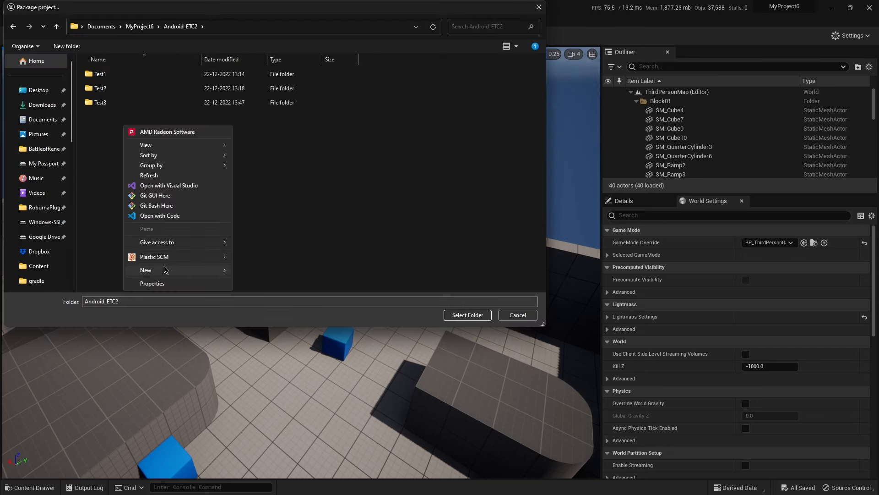
mouse_move(164, 270)
click(240, 274)
text(Test)
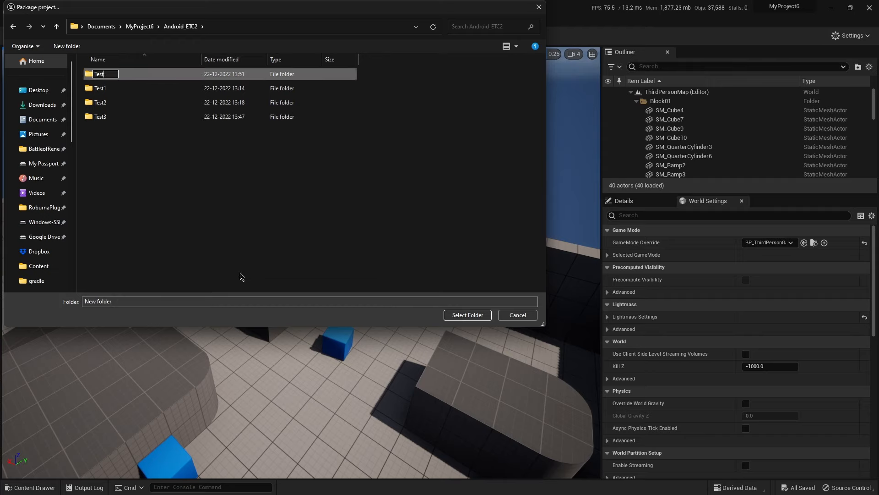
text(4)
key(Return)
key(Return)
click(457, 314)
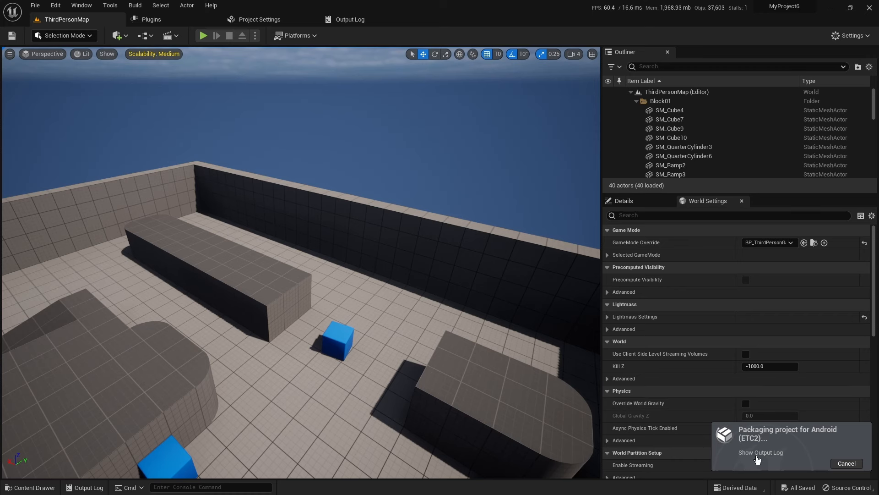
click(755, 452)
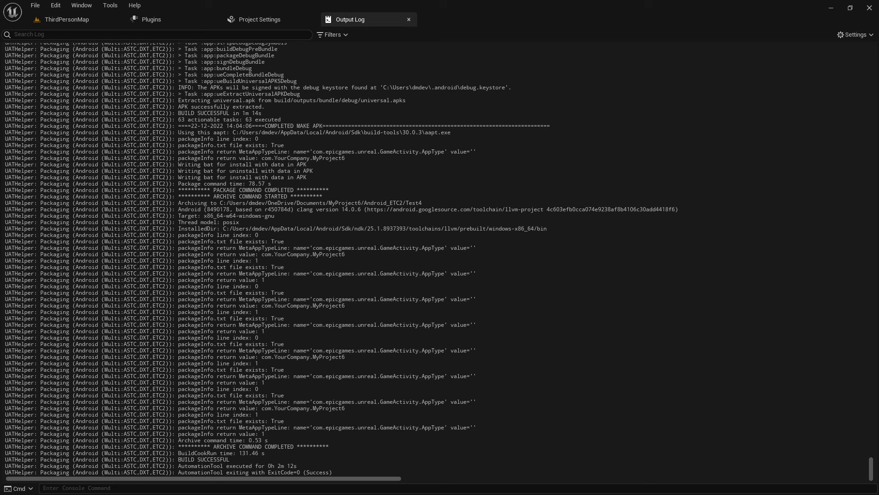
Return to ThirdPersonMap, show the Characters content folder in File Explorer and go from there to MyProject6/Android_ETC2/Test4
click(69, 19)
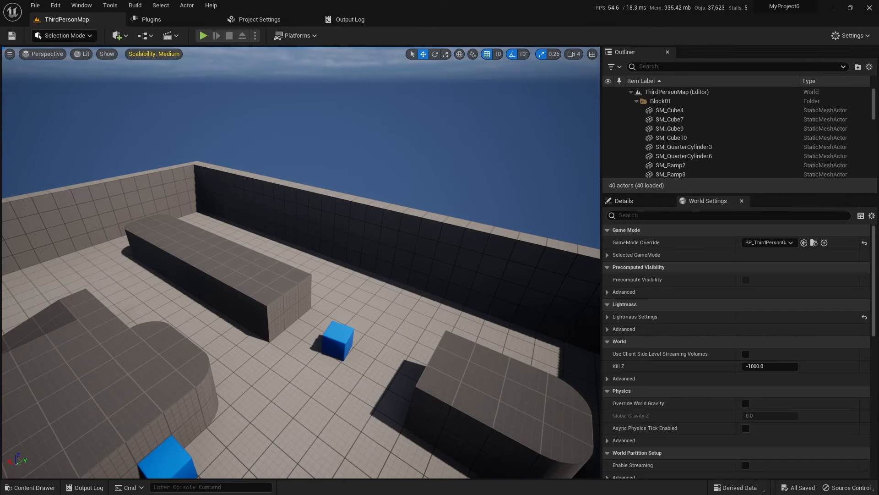
click(32, 488)
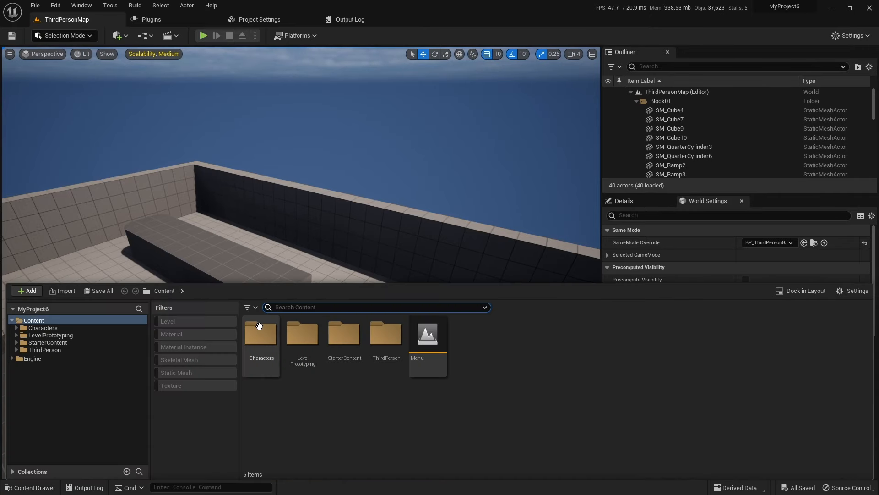
right_click(272, 336)
click(314, 176)
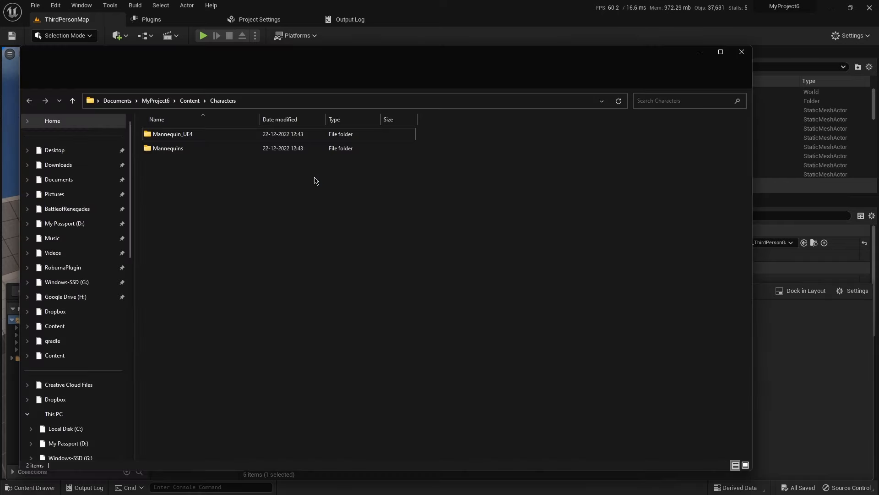
click(151, 103)
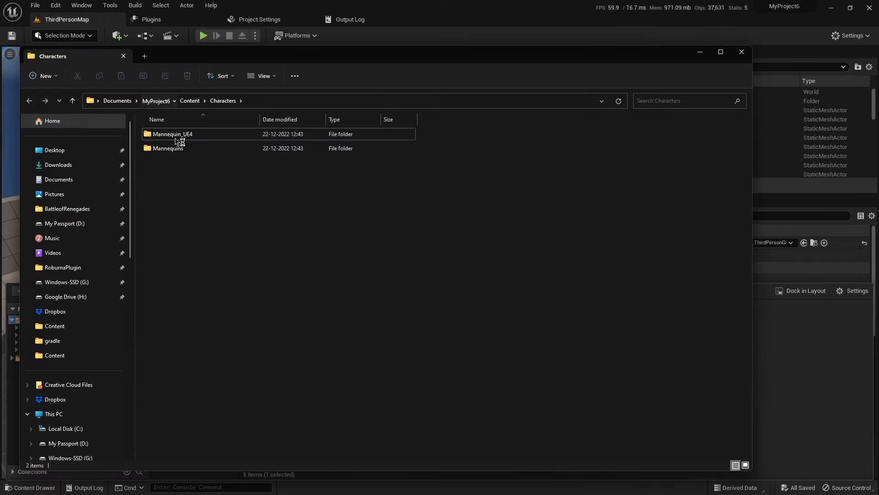
double_click(196, 136)
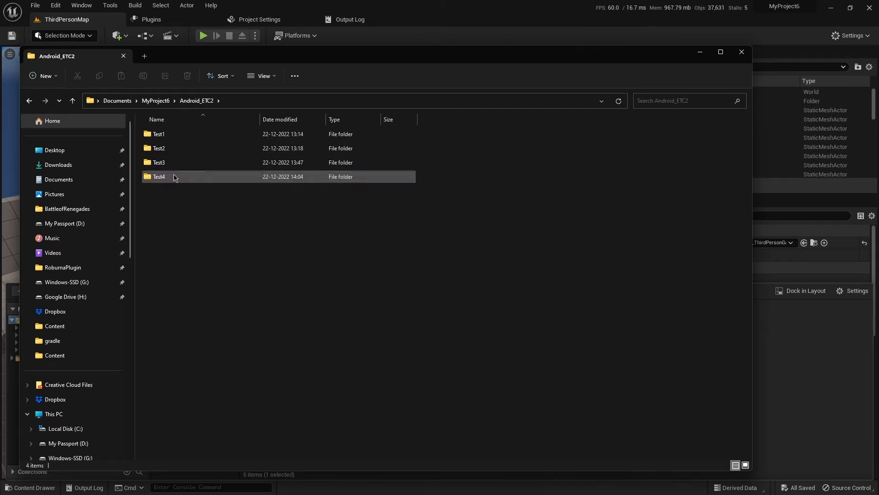
double_click(174, 177)
Check the size of MyProject6_universal.apk in its file properties, then close File Explorer
click(181, 163)
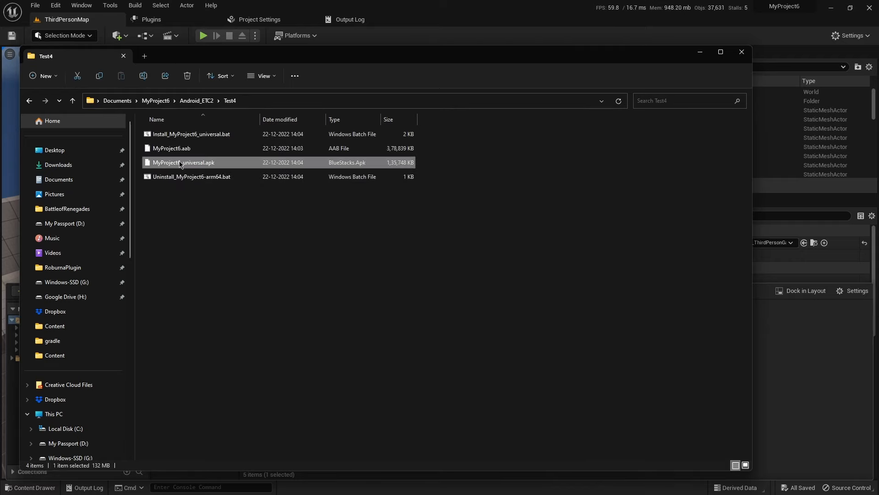
right_click(181, 164)
click(219, 253)
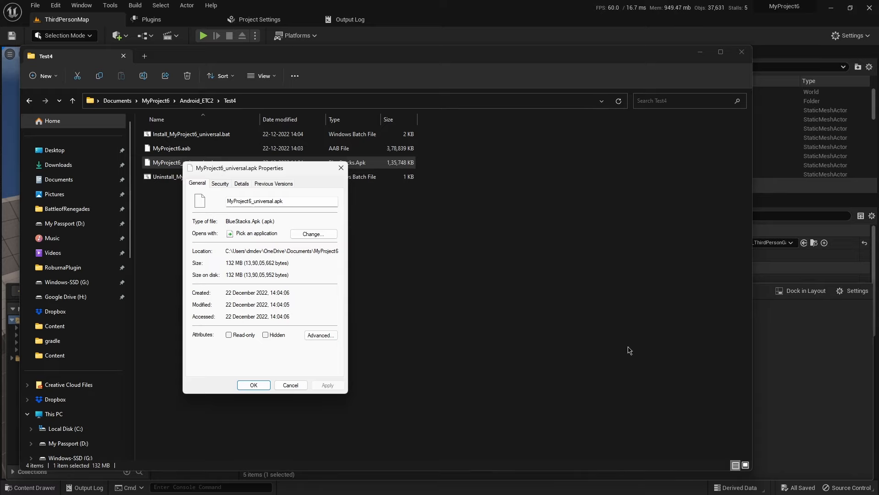
click(290, 385)
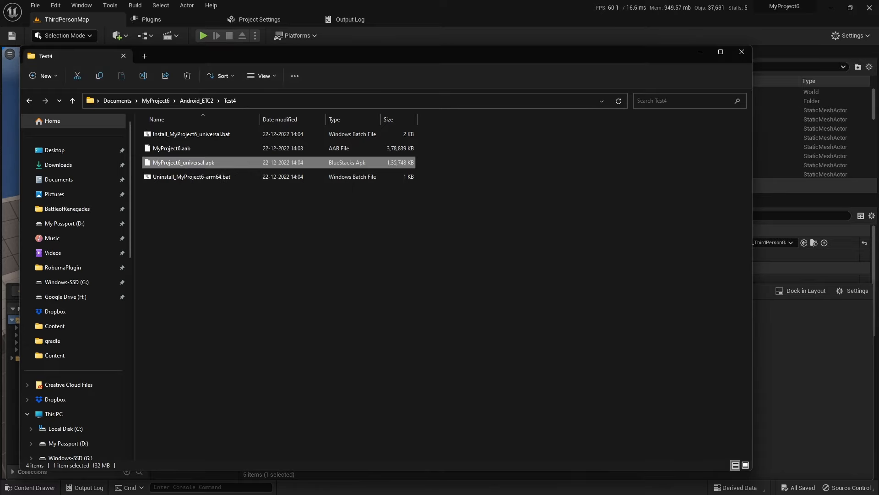
key(alt+F4)
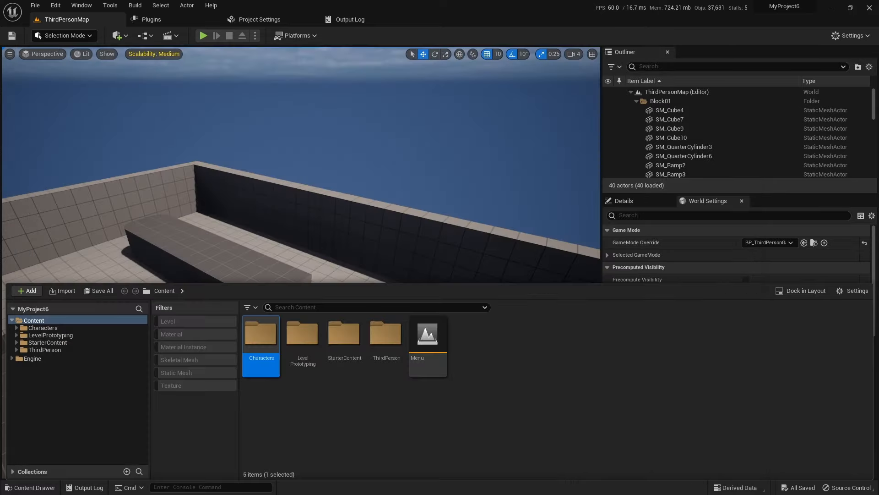
In the project's Target Hardware settings, set the hardware class to optimize for to Mobile
click(850, 36)
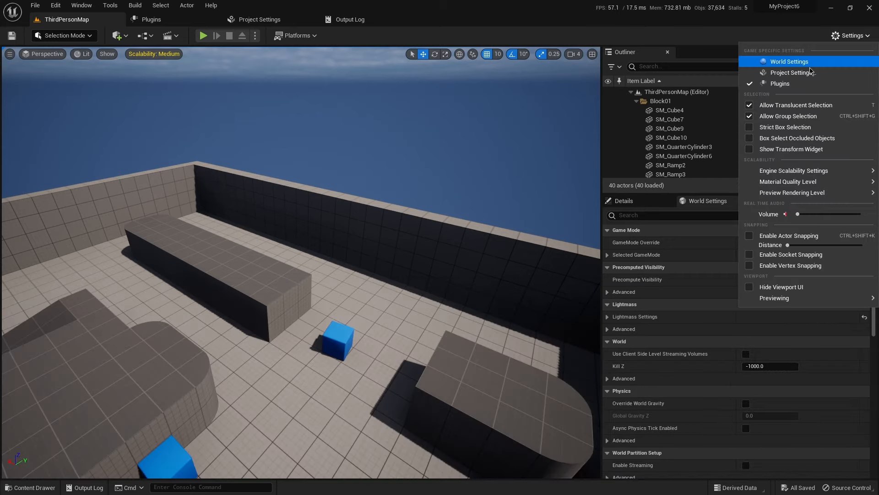
click(791, 73)
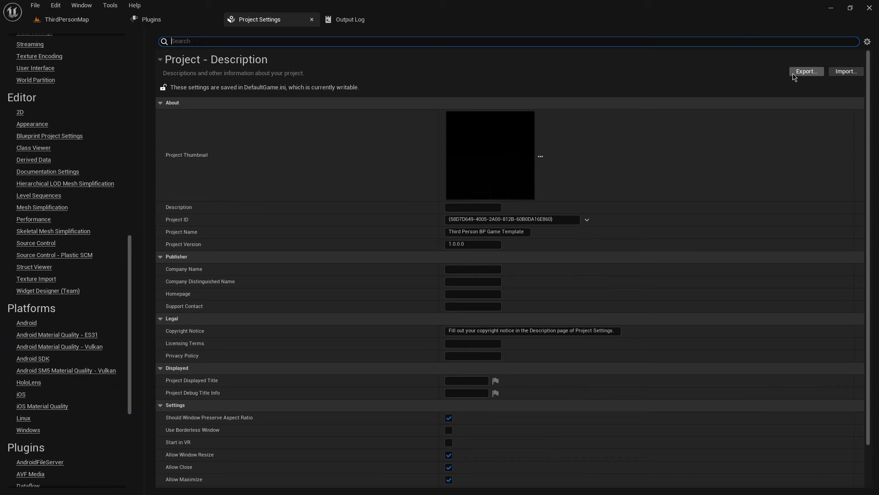
scroll(411, 198, down, 1)
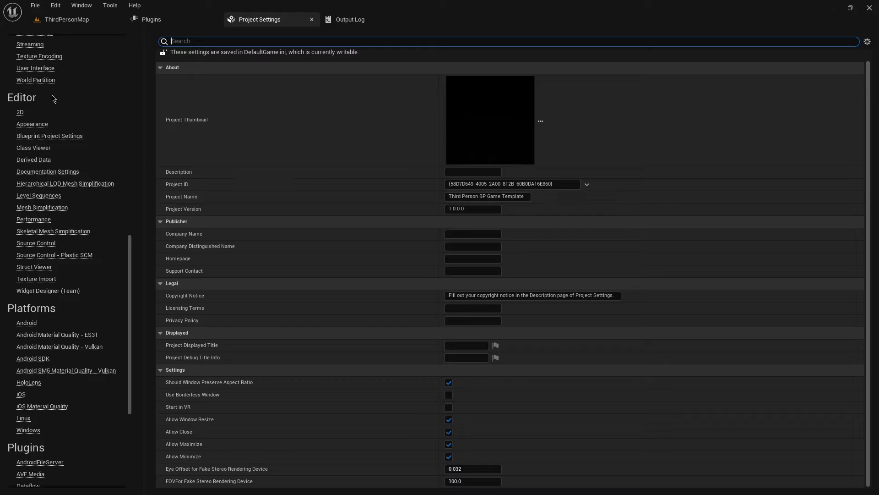
scroll(48, 108, up, 10)
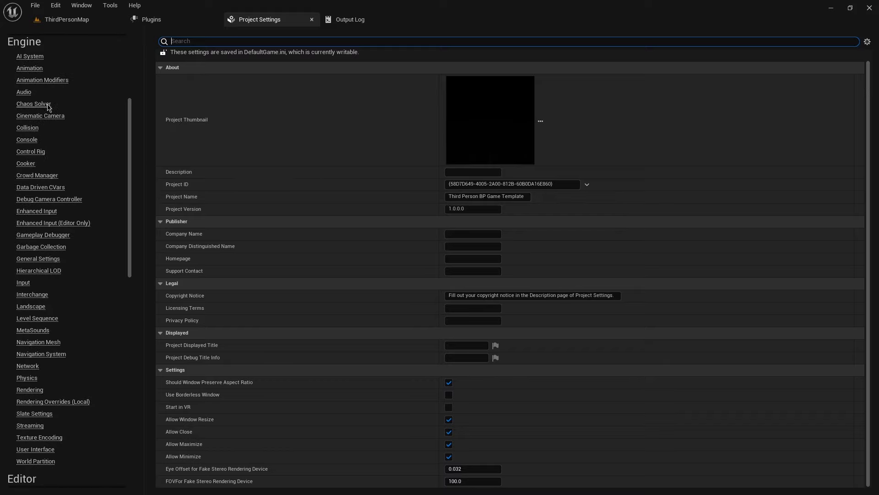
scroll(47, 108, up, 3)
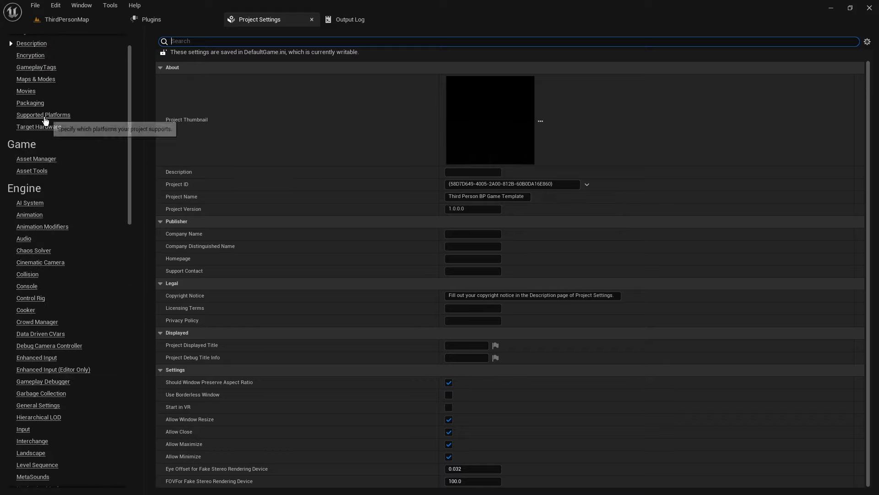
click(39, 126)
click(475, 116)
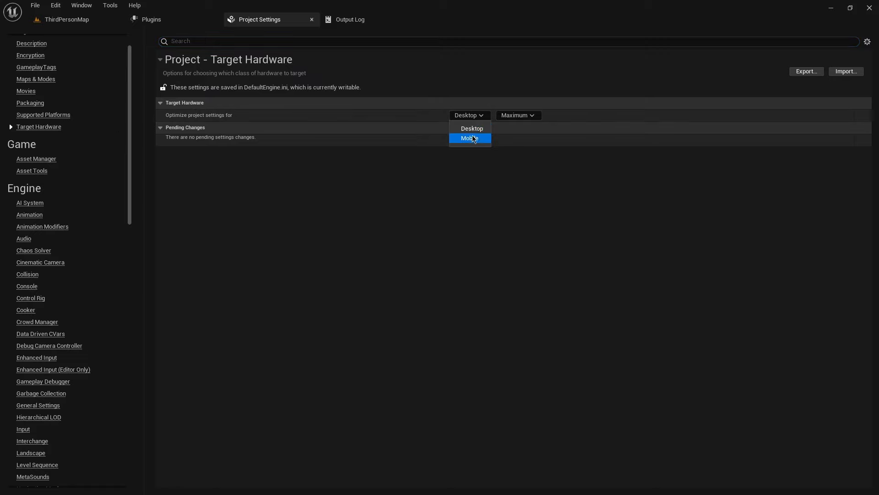
click(472, 139)
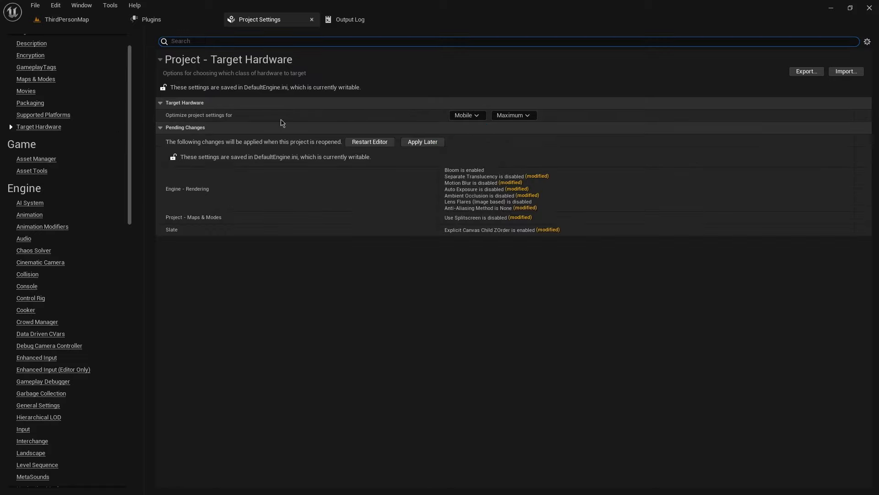
Adjust the project's Supported Platforms selection by toggling All Platforms and individual entries such as Android, HoloLens, IOS, Linux, Mac, TVOS and Windows
click(44, 116)
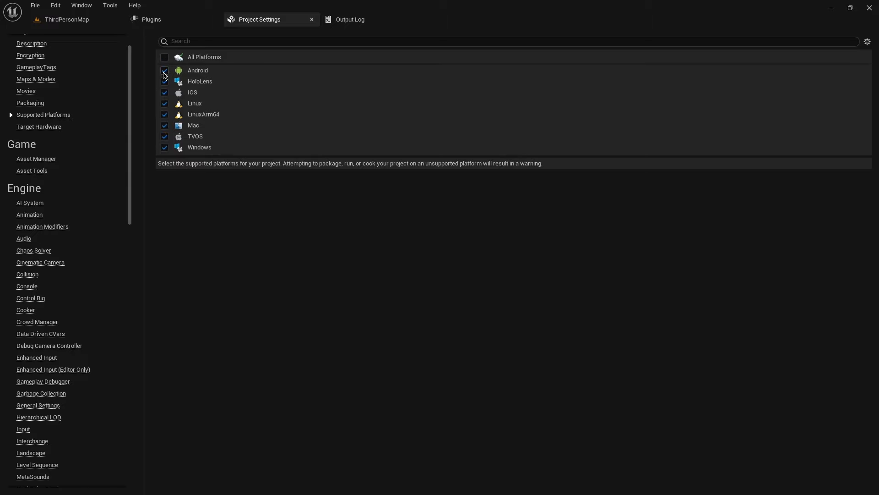
click(164, 71)
click(164, 81)
click(165, 103)
click(164, 114)
click(165, 126)
click(165, 137)
click(165, 147)
click(165, 57)
click(164, 81)
click(165, 93)
click(165, 103)
scroll(37, 114, up, 2)
From the ThirdPersonMap level, open the Editor Preferences and dock their window next to the level's tab
click(67, 19)
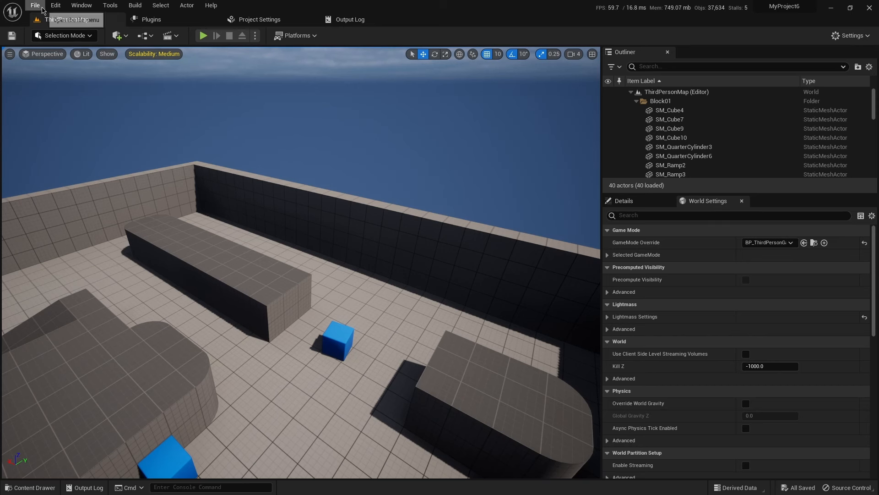
click(36, 5)
mouse_move(55, 7)
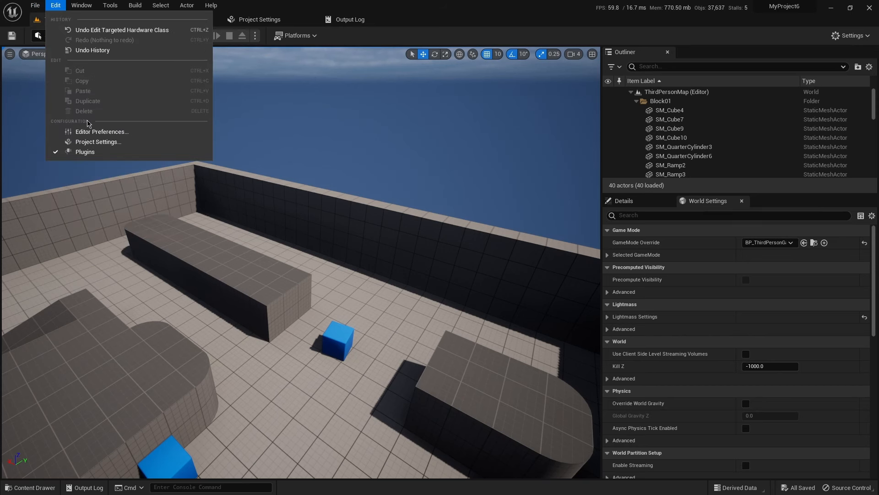
click(88, 131)
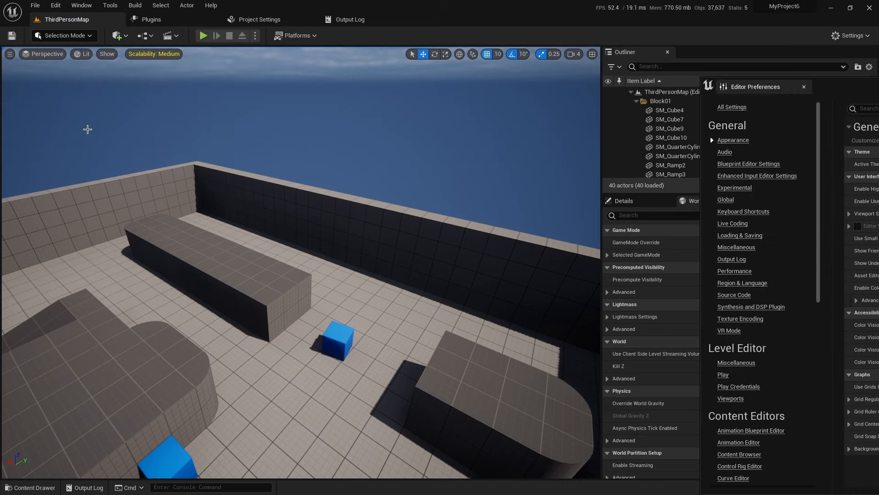
drag(781, 95, 175, 19)
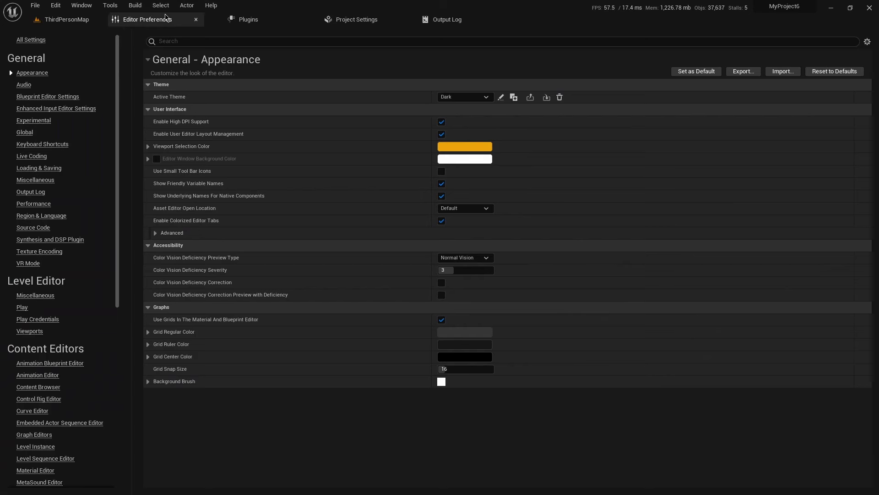
Look through the Experimental editor preferences, search all settings for "chunk" and enable Allow ChunkID Assignments
click(32, 120)
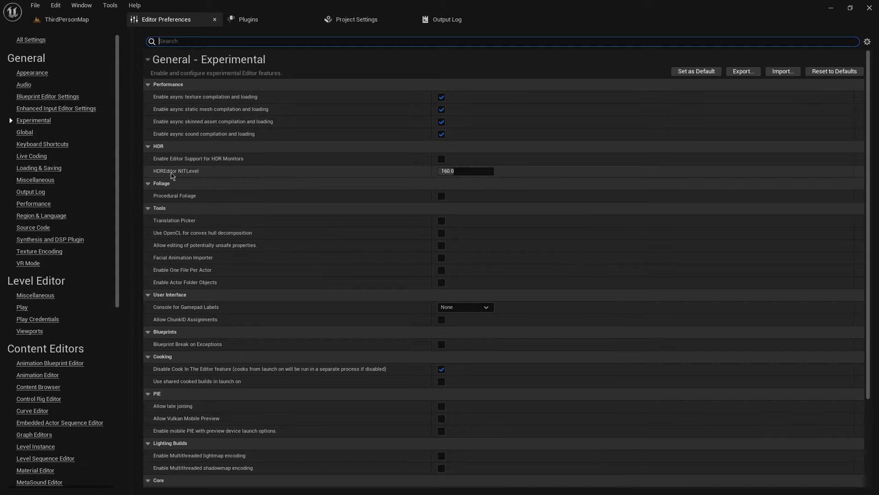
scroll(230, 238, down, 1)
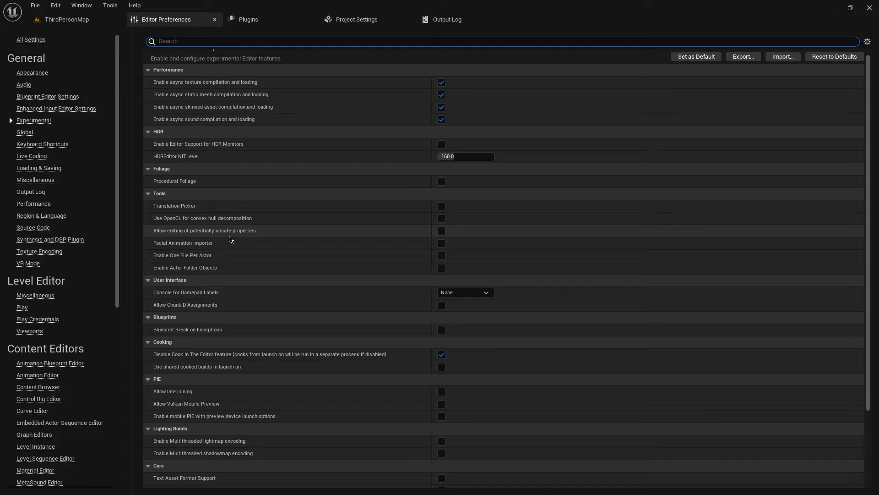
scroll(230, 238, down, 6)
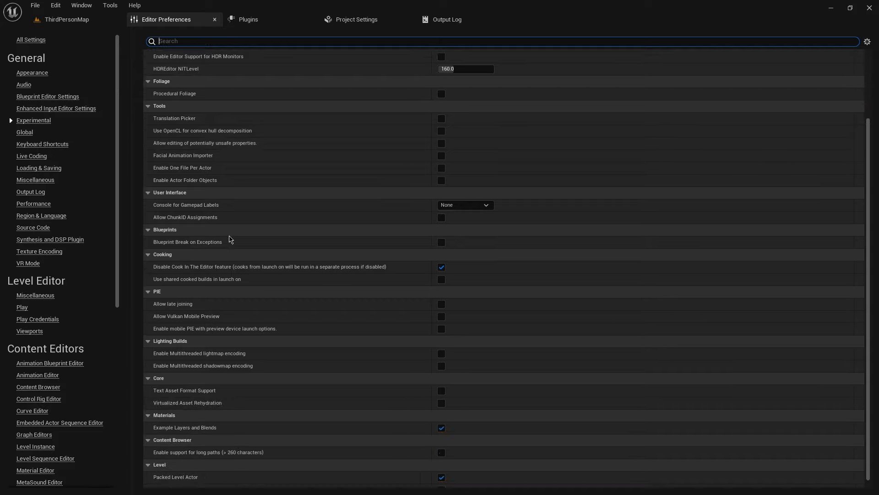
scroll(230, 238, down, 1)
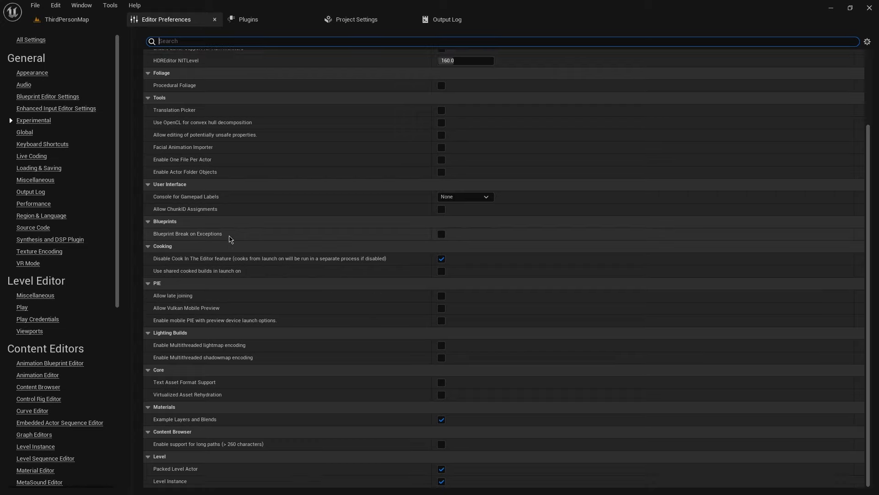
scroll(229, 238, up, 8)
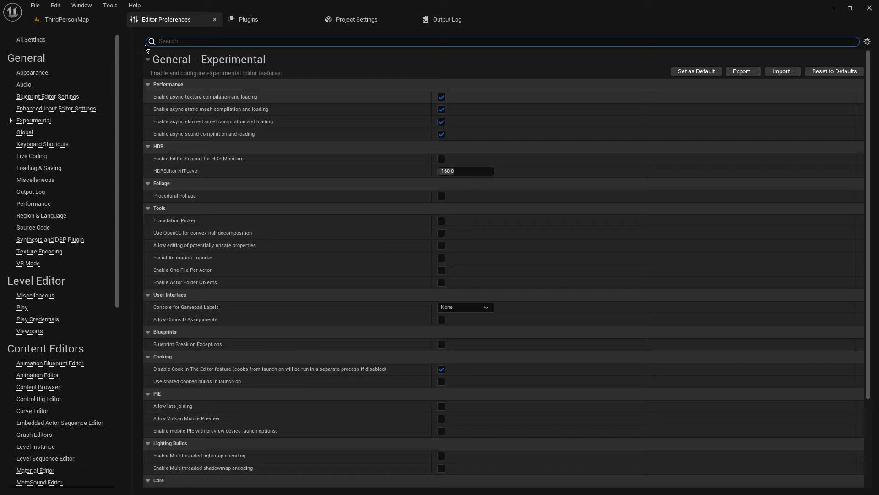
click(177, 41)
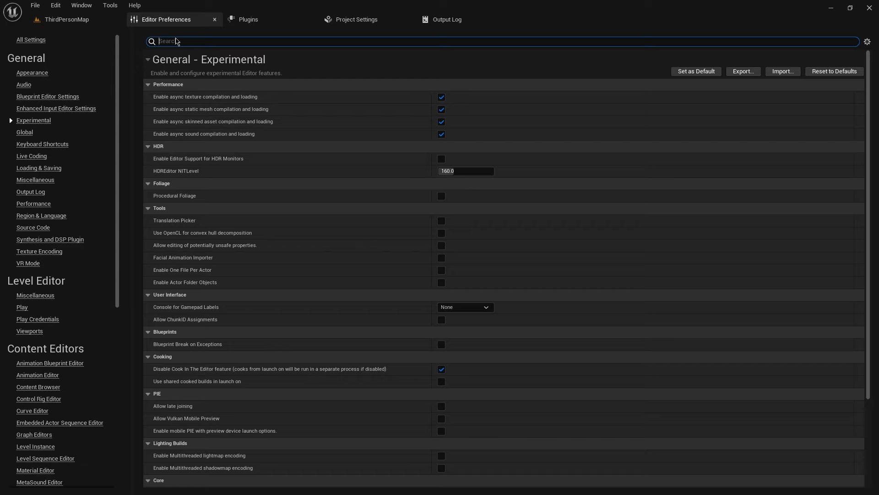
click(28, 40)
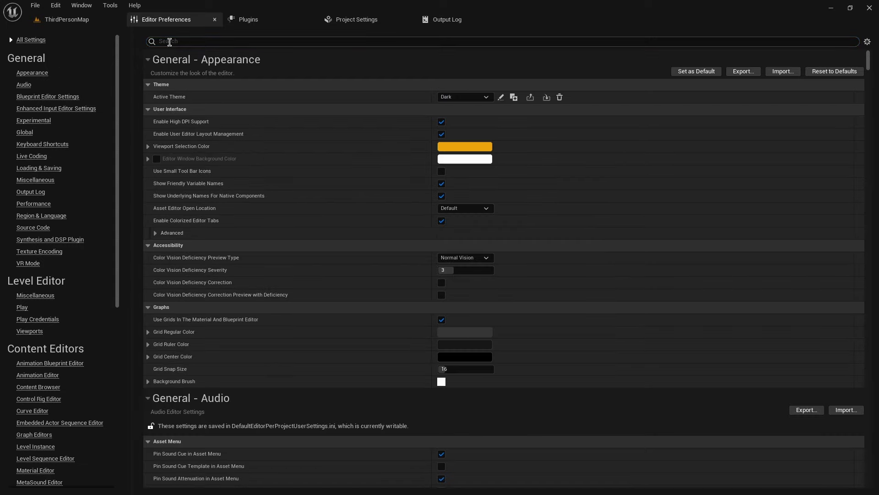
text(chunk)
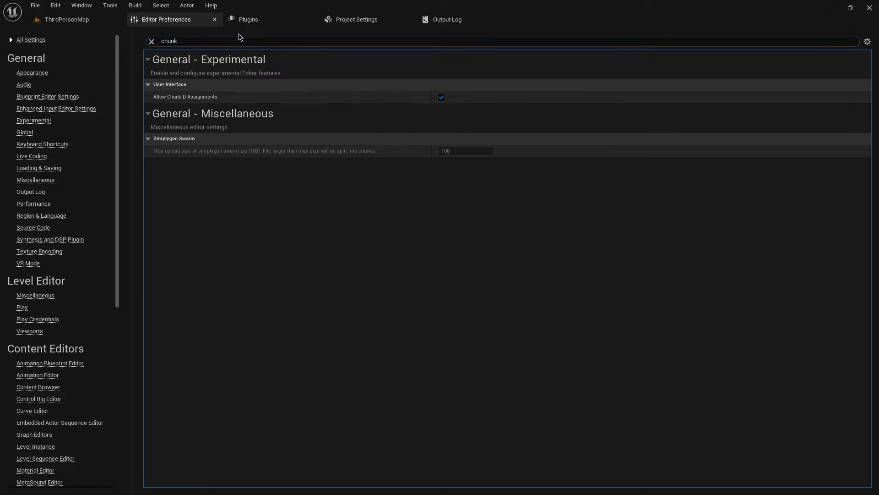
Back in ThirdPersonMap, assign the Menu level in the Content folder to chunk ID 0
click(123, 20)
click(46, 486)
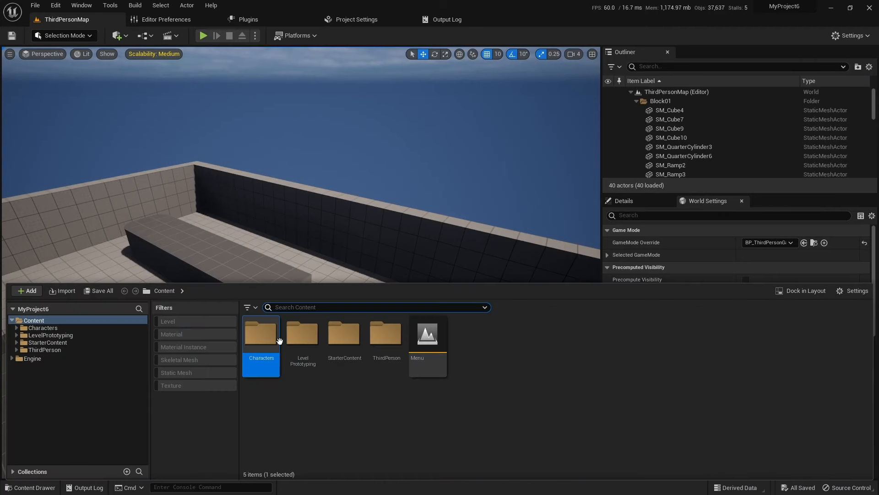
click(402, 346)
right_click(411, 351)
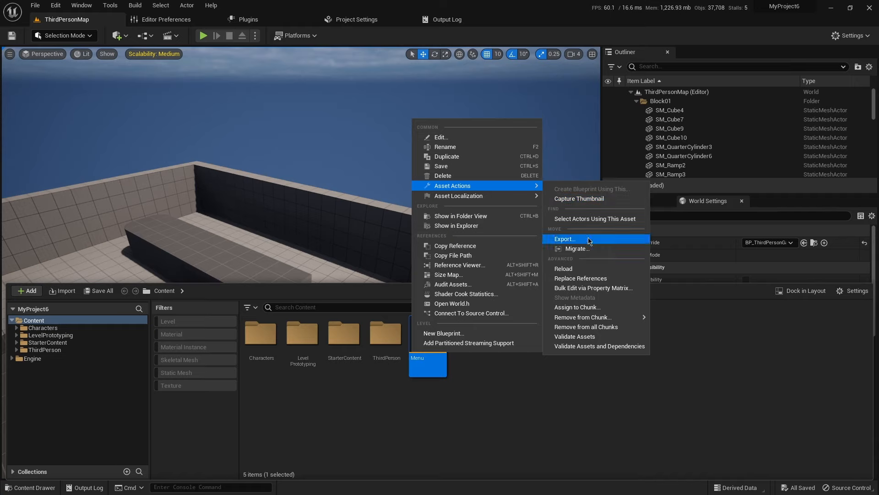
click(582, 307)
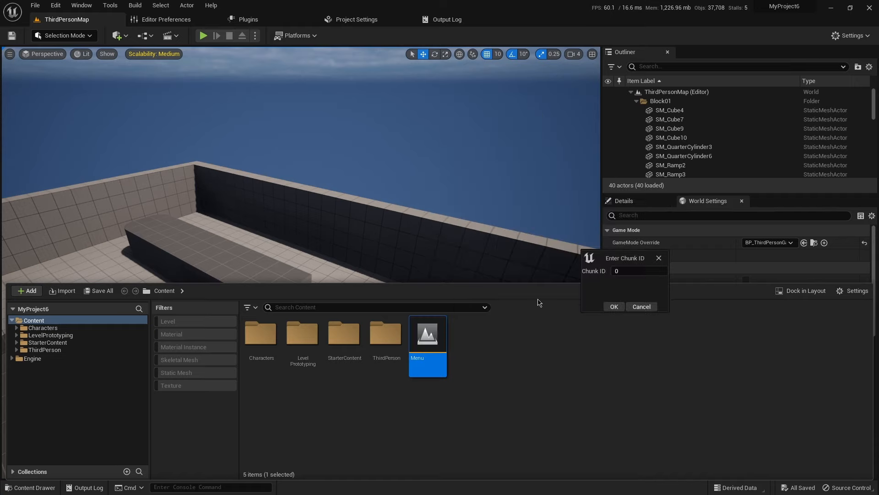
click(614, 305)
Assign the ThirdPersonMap level in ThirdPerson/Maps to chunk ID 1 and save both changed levels
double_click(391, 333)
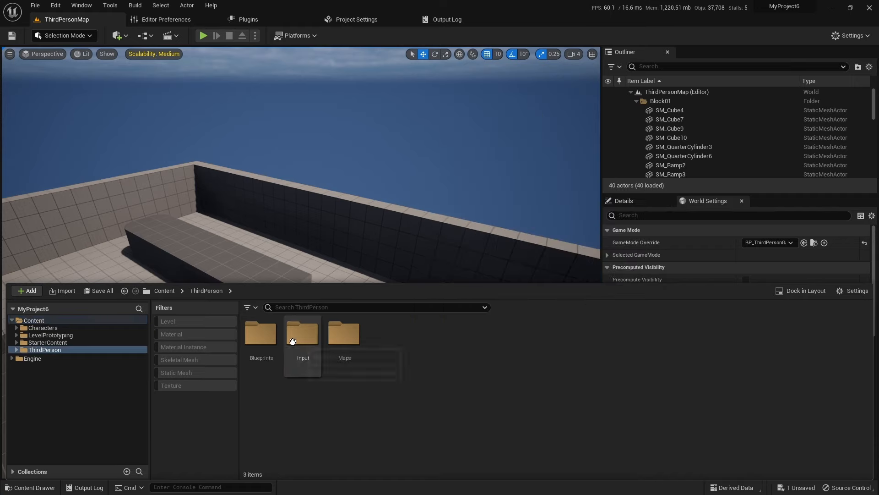
double_click(343, 335)
click(264, 350)
right_click(266, 353)
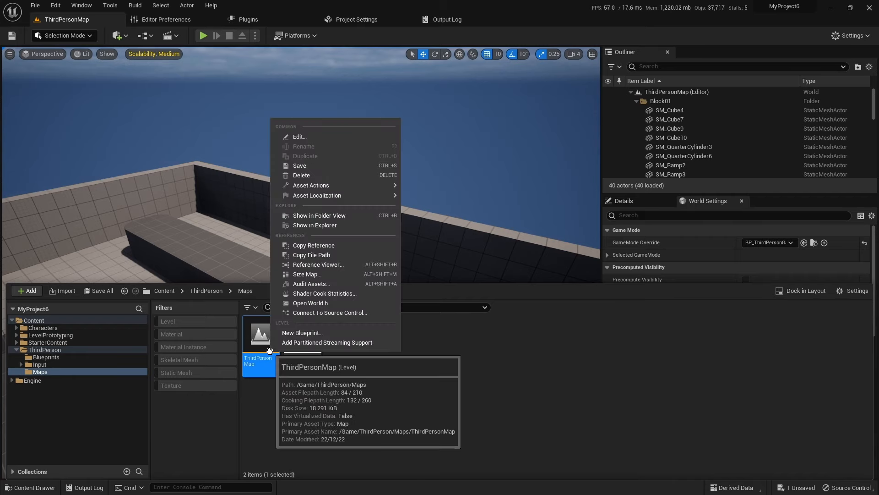
mouse_move(330, 185)
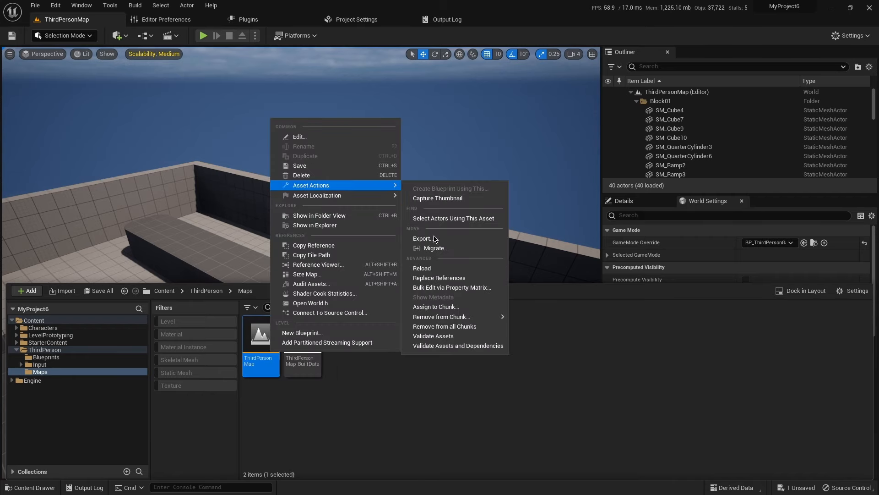
click(425, 305)
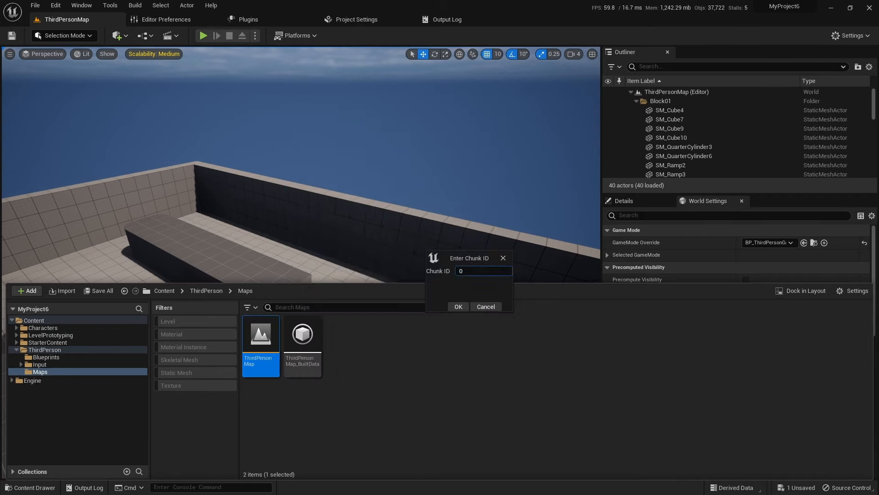
drag(472, 272, 472, 282)
click(458, 306)
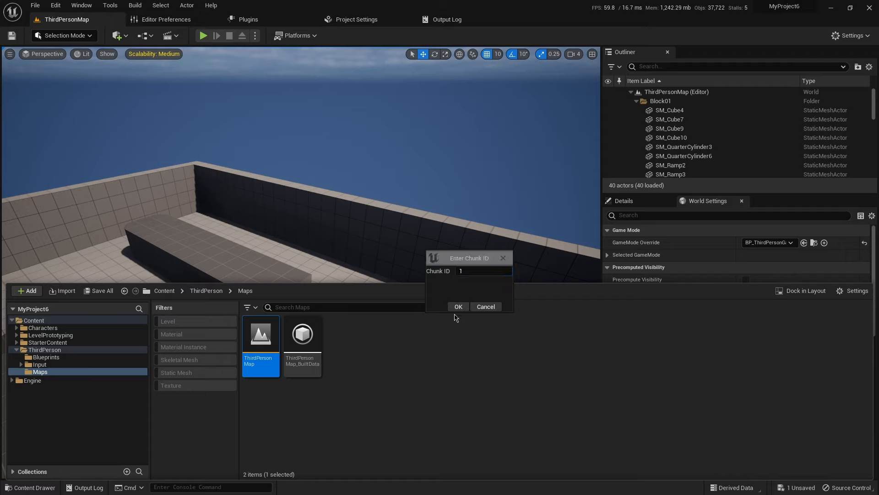
click(98, 290)
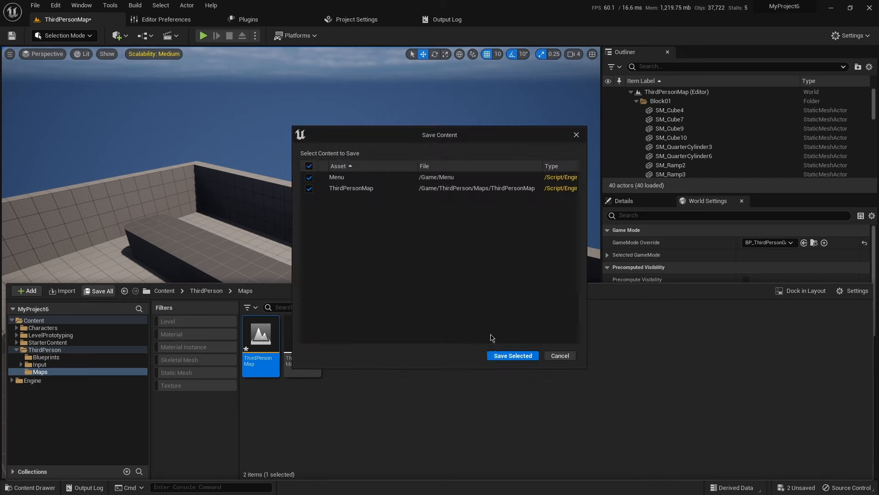
click(512, 356)
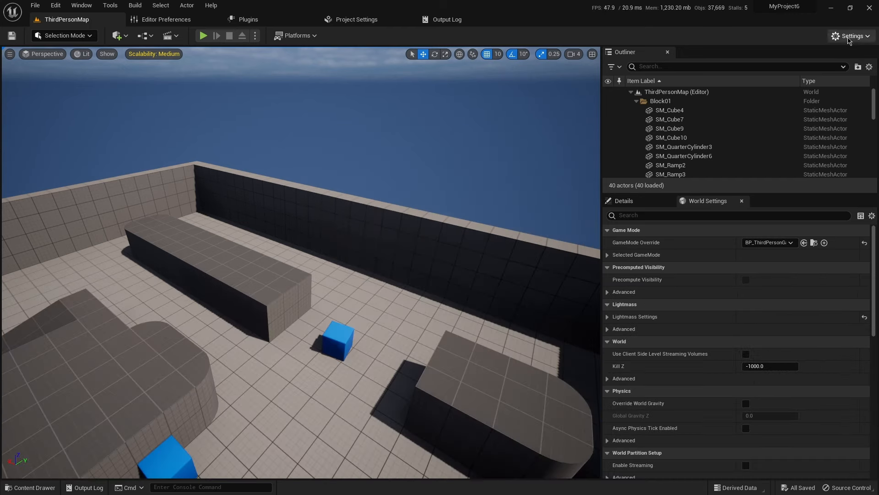
In the project's Packaging settings, enable Force One Chunk Per File and Use this Compression Format not hardware override
click(851, 35)
click(818, 73)
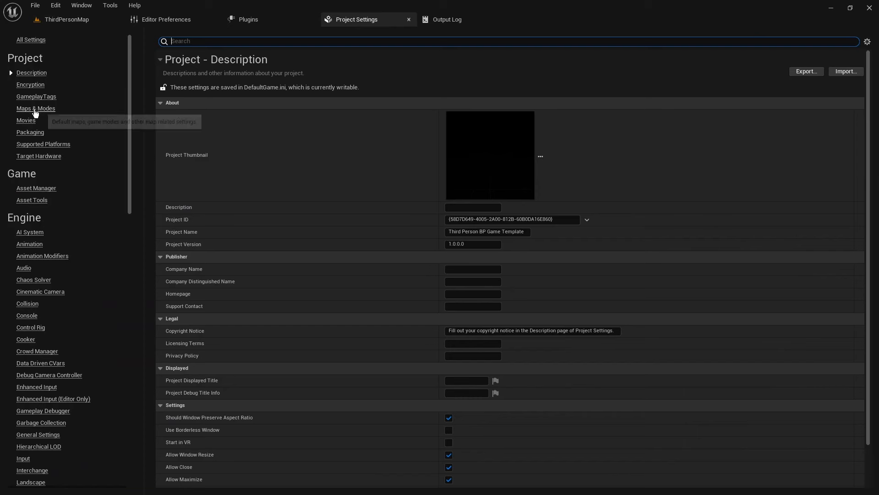
click(31, 133)
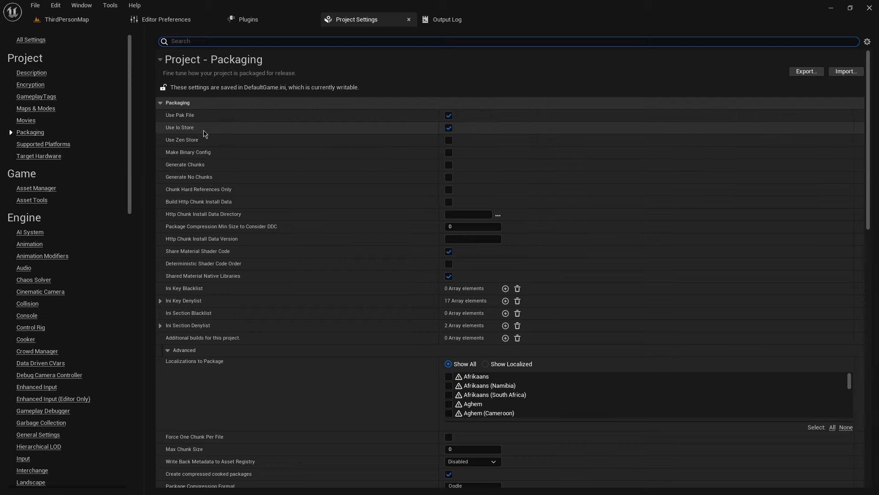
scroll(204, 134, down, 5)
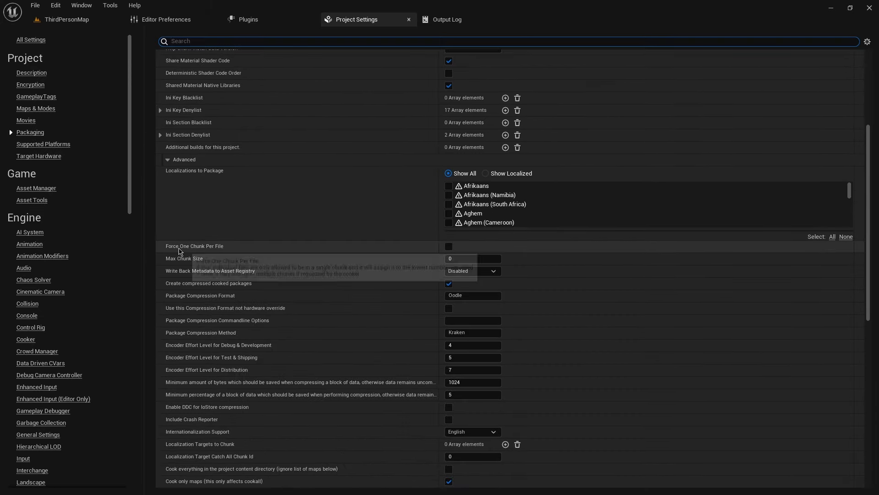
click(449, 246)
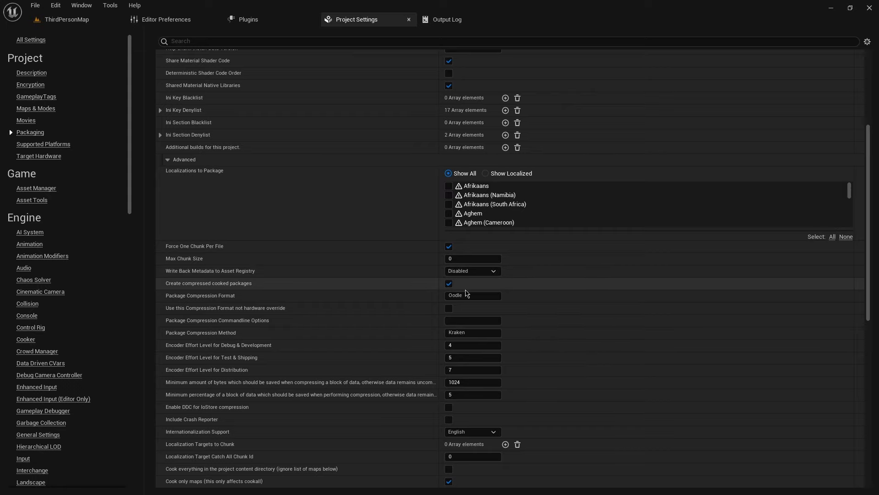
click(452, 309)
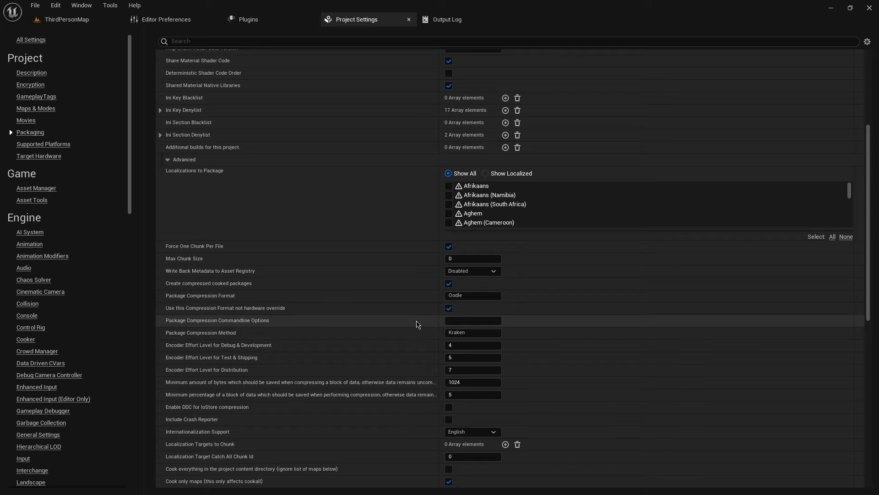
Review the remaining Packaging settings and restart the editor to apply the pending Target Hardware changes
scroll(417, 324, down, 5)
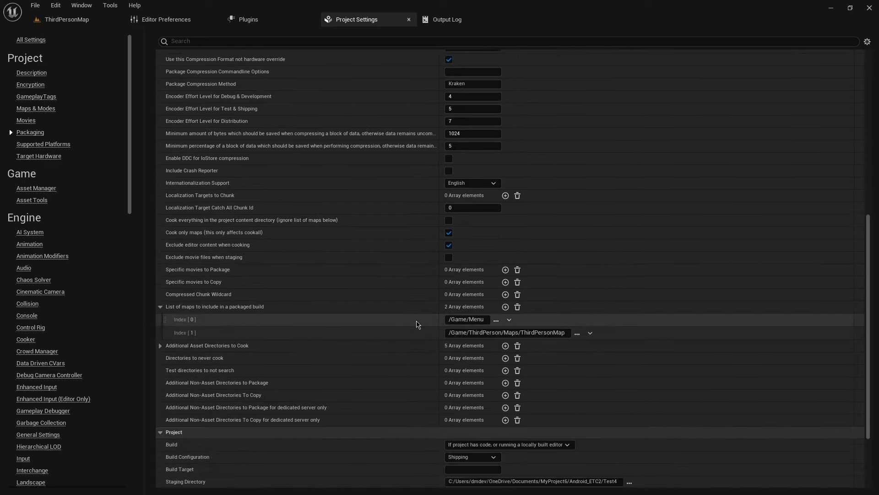
scroll(416, 325, down, 2)
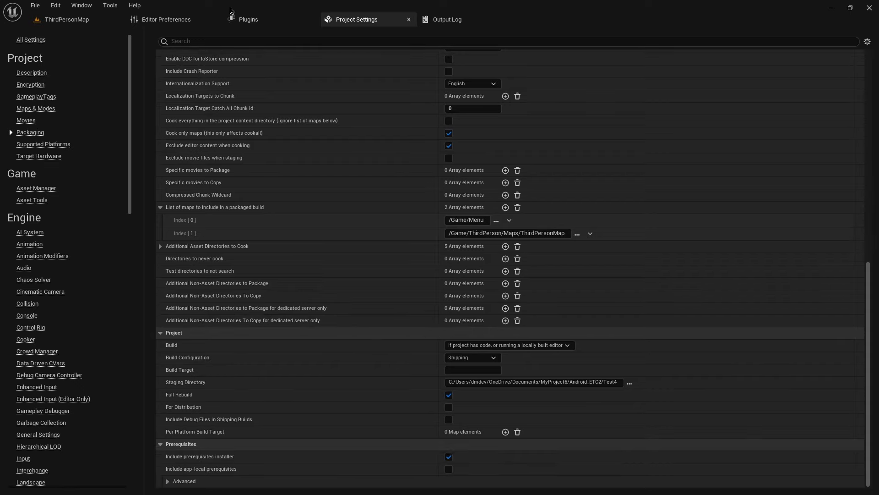
click(53, 157)
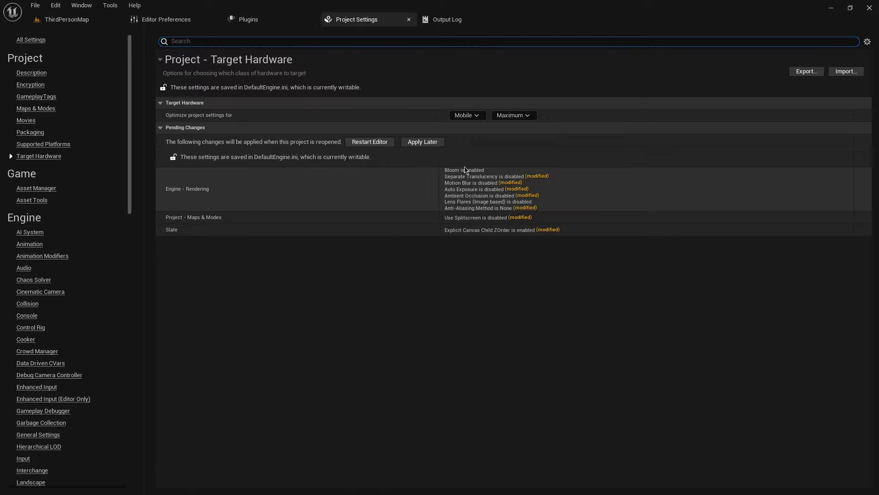
click(383, 146)
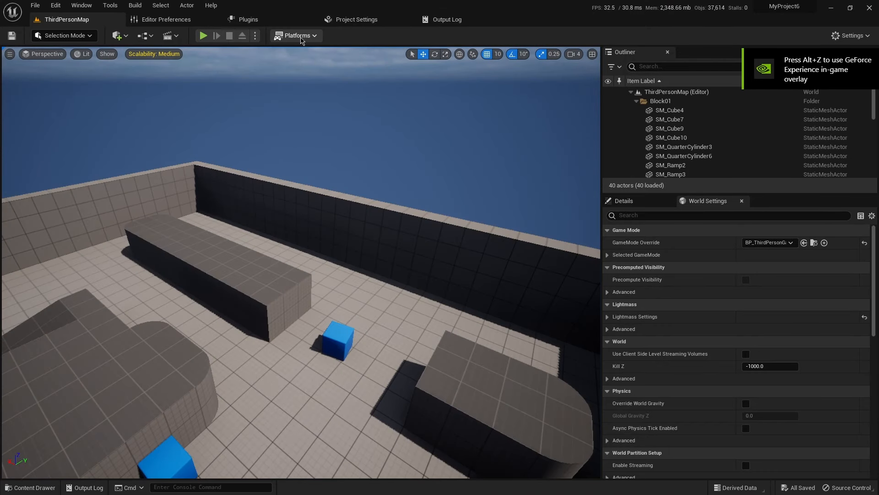
Start packaging the project for Android and create a new output folder named Test5 inside MyProject6/Android_ETC2
click(301, 36)
mouse_move(322, 94)
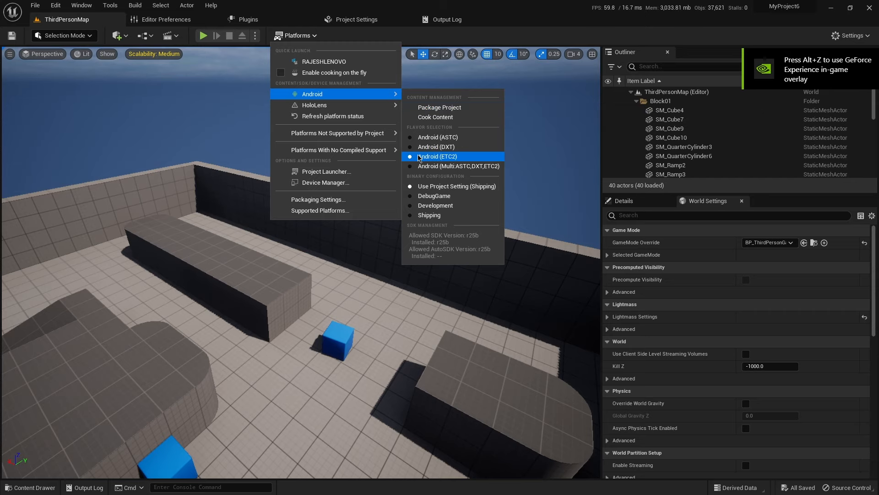
click(426, 107)
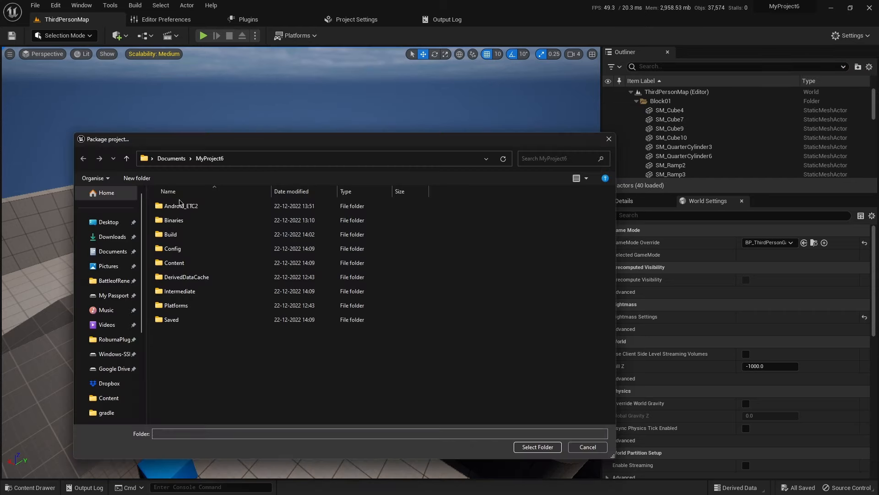
double_click(180, 205)
right_click(189, 291)
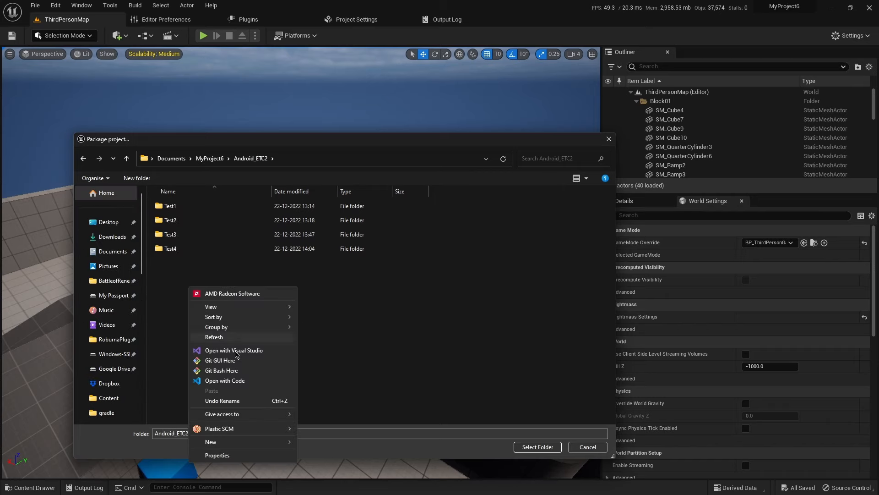
mouse_move(226, 443)
click(317, 317)
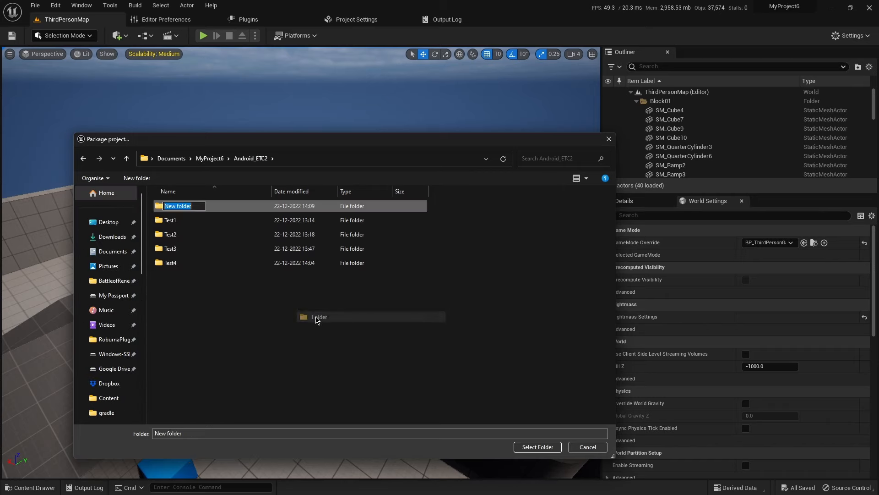
text(Test)
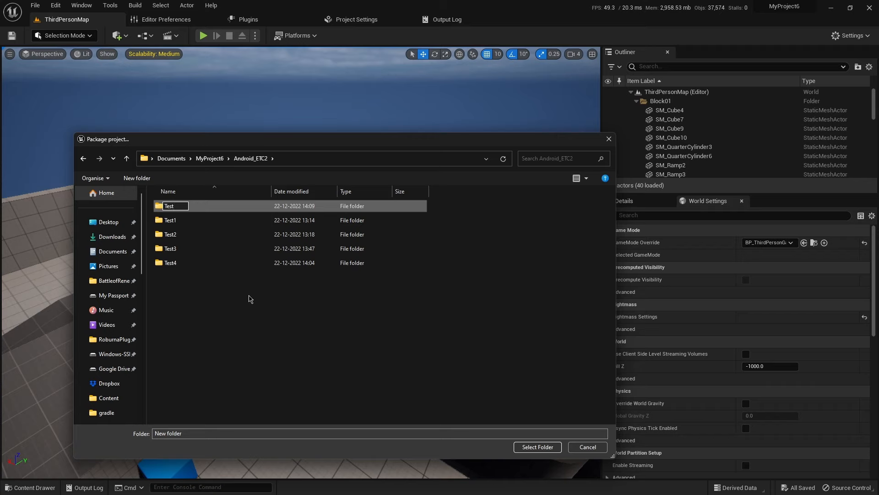
text(5)
key(Return)
Choose Test5 as the package destination and show the packaging output log
double_click(176, 265)
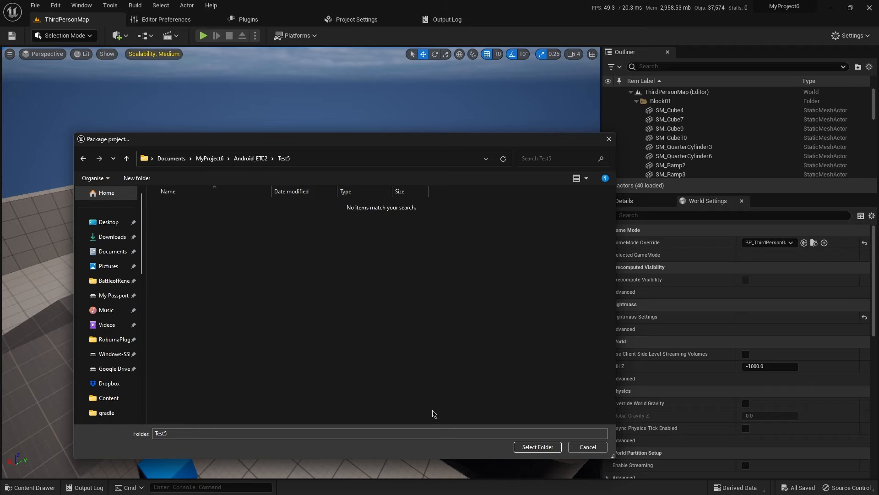
click(537, 447)
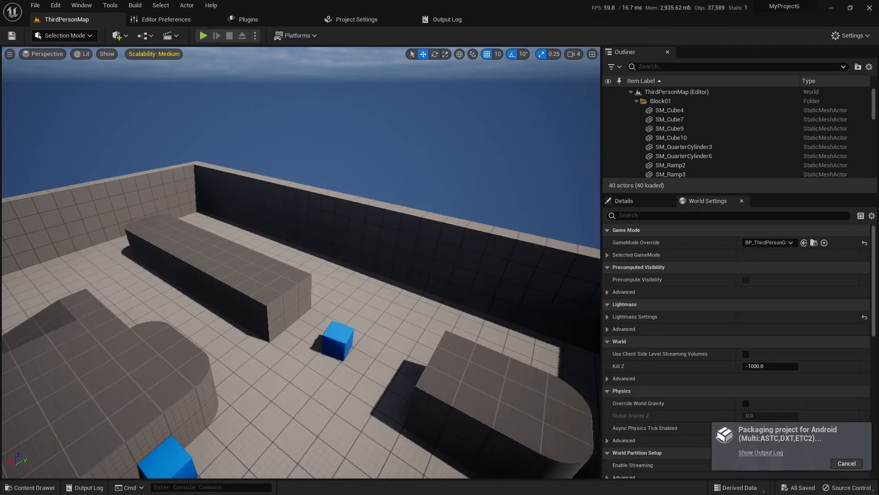
click(767, 454)
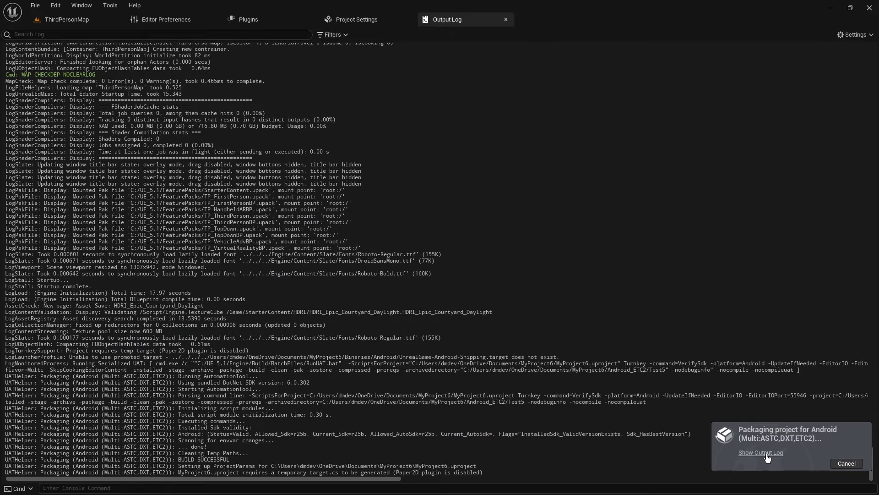